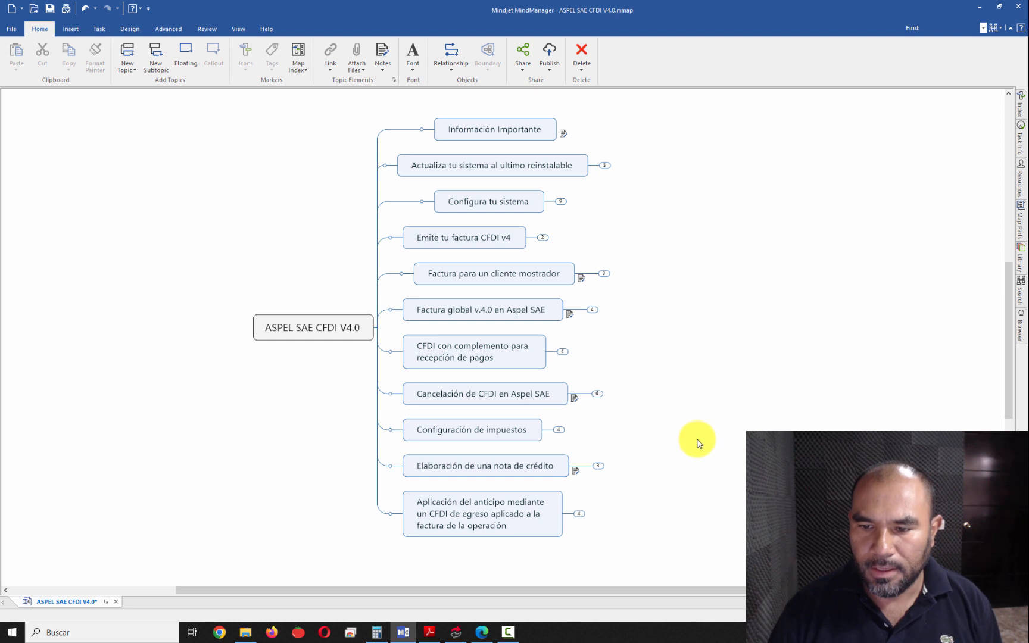
# - Expand the "Configuración de impuestos" topic in the mind map to show its "Campo ObjetoImp CFDI V.4" subtopic
pyautogui.moveTo(1006, 326); pyautogui.dragTo(942, 361)
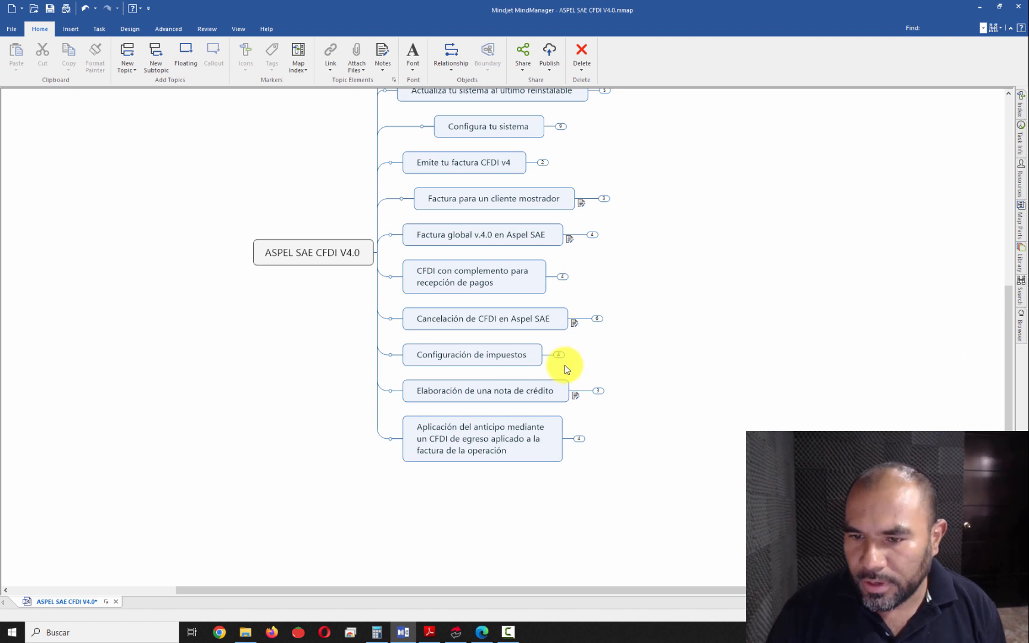
pyautogui.moveTo(1011, 344); pyautogui.dragTo(1011, 344)
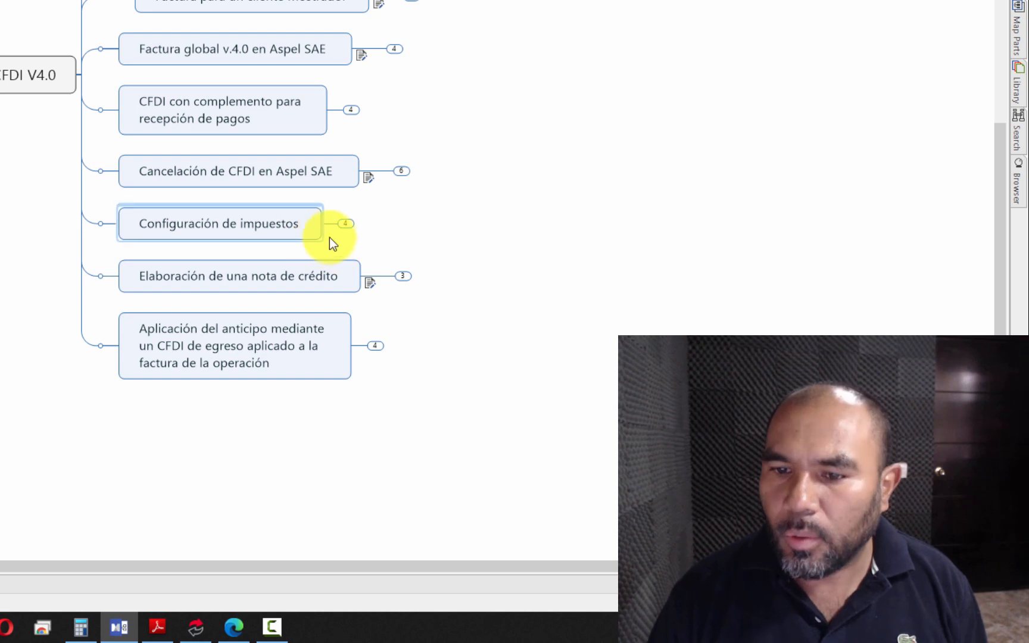
pyautogui.click(178, 233)
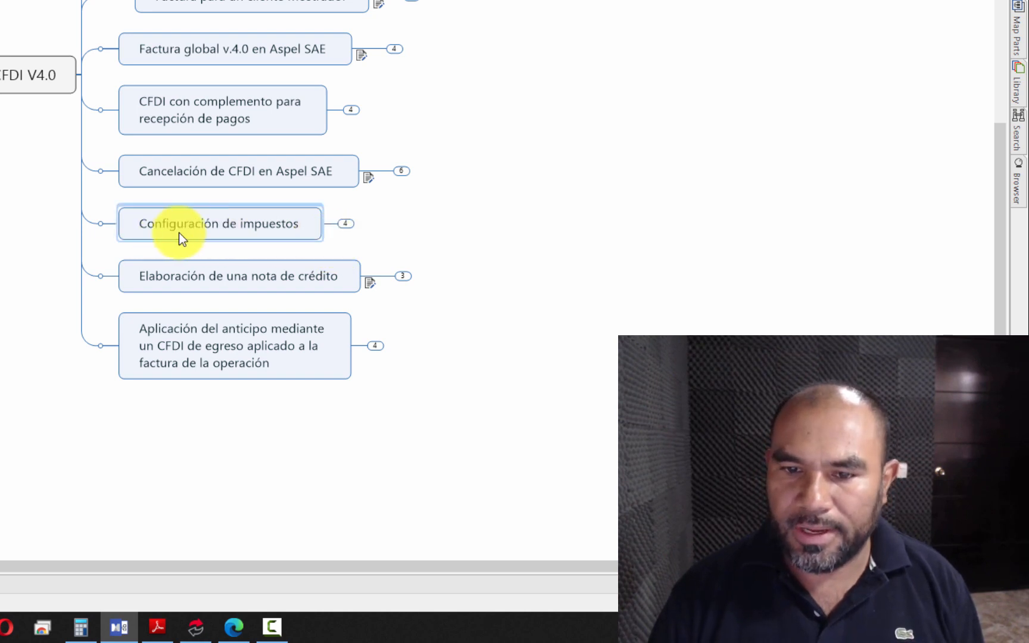
pyautogui.click(344, 223)
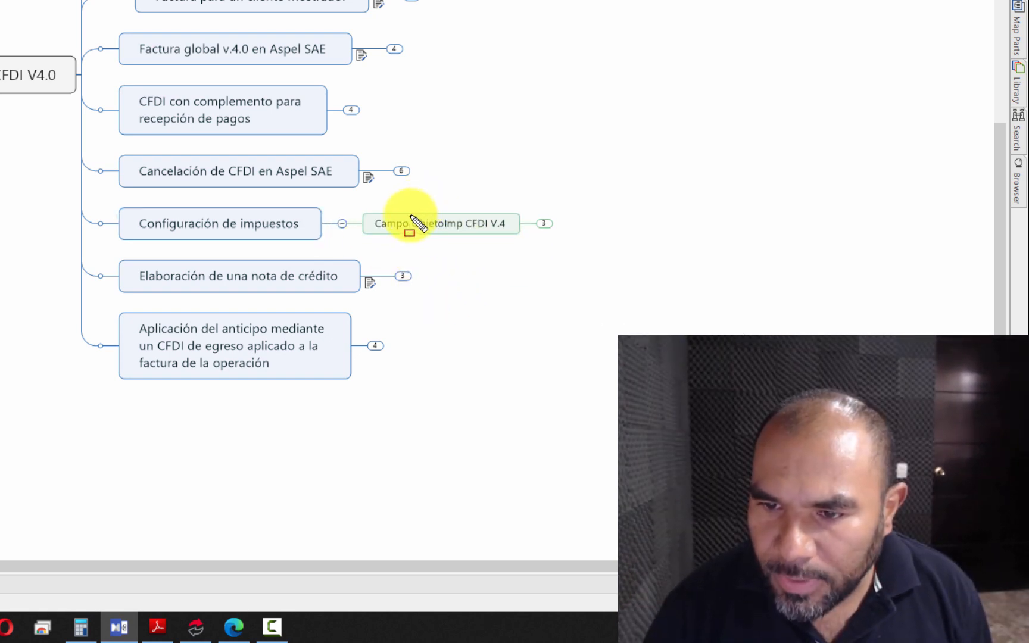
pyautogui.moveTo(410, 214); pyautogui.dragTo(466, 234)
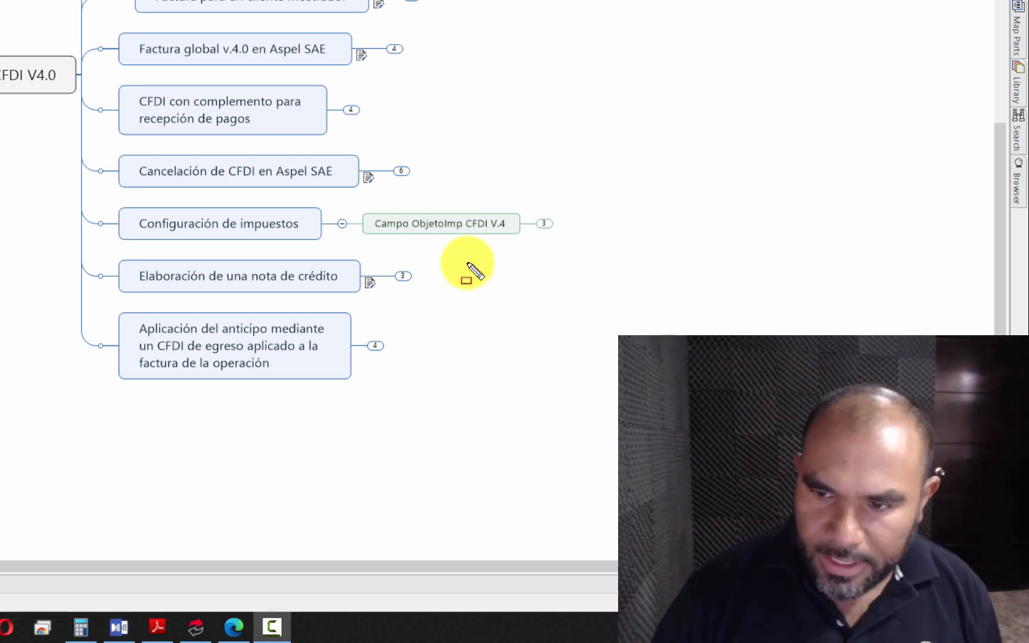
# - Switch to the invoice XML in Microsoft Edge and examine the ObjetoImp attribute of the first concept
pyautogui.click(335, 628)
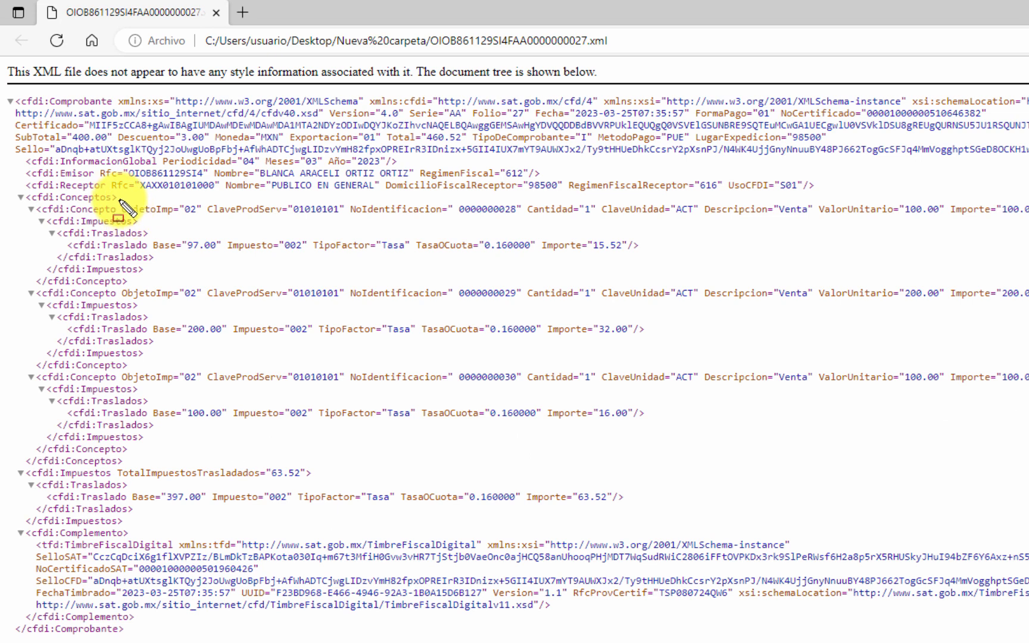
pyautogui.moveTo(119, 197)
pyautogui.mouseDown()
pyautogui.moveTo(147, 219)
pyautogui.moveTo(208, 220)
pyautogui.mouseUp()
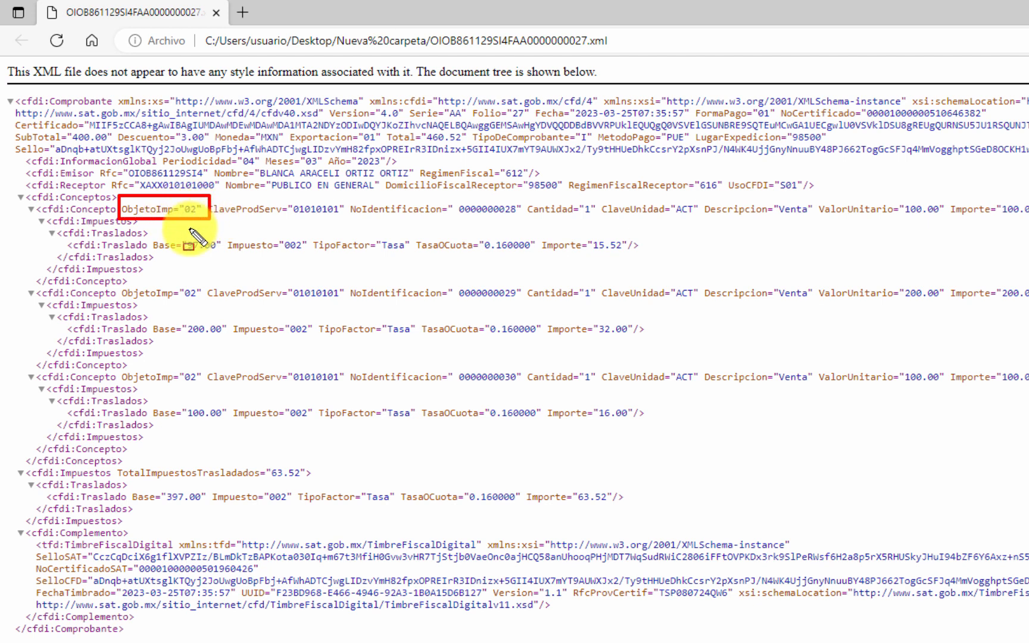
pyautogui.hotkey('ctrl', 'z')
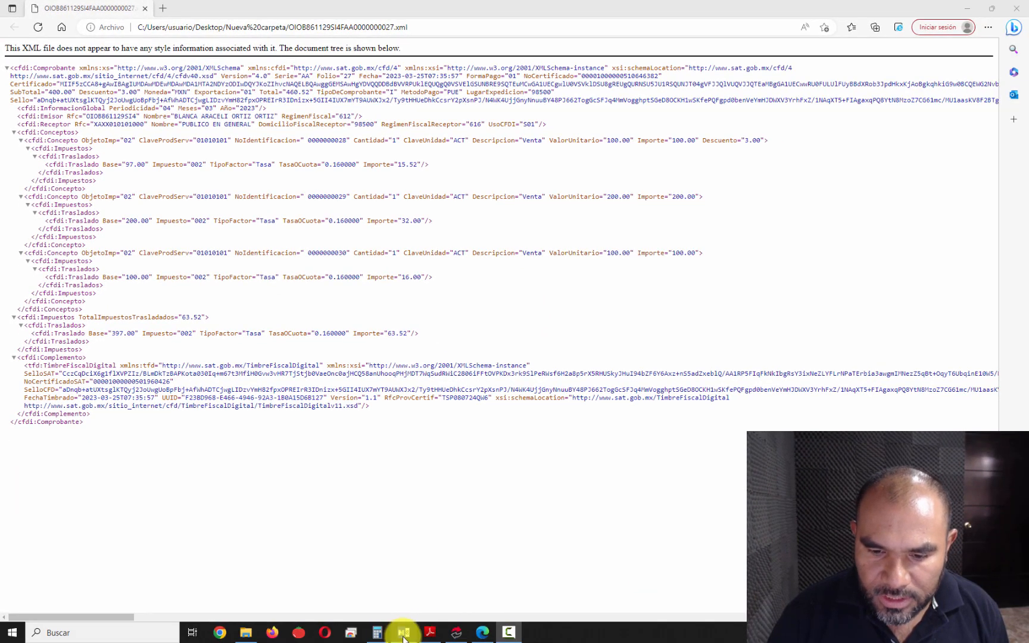
# - Return to MindManager and expand the "Campo ObjetoImp CFDI V.4" subtopic to review its ObjetoImp options
pyautogui.click(404, 633)
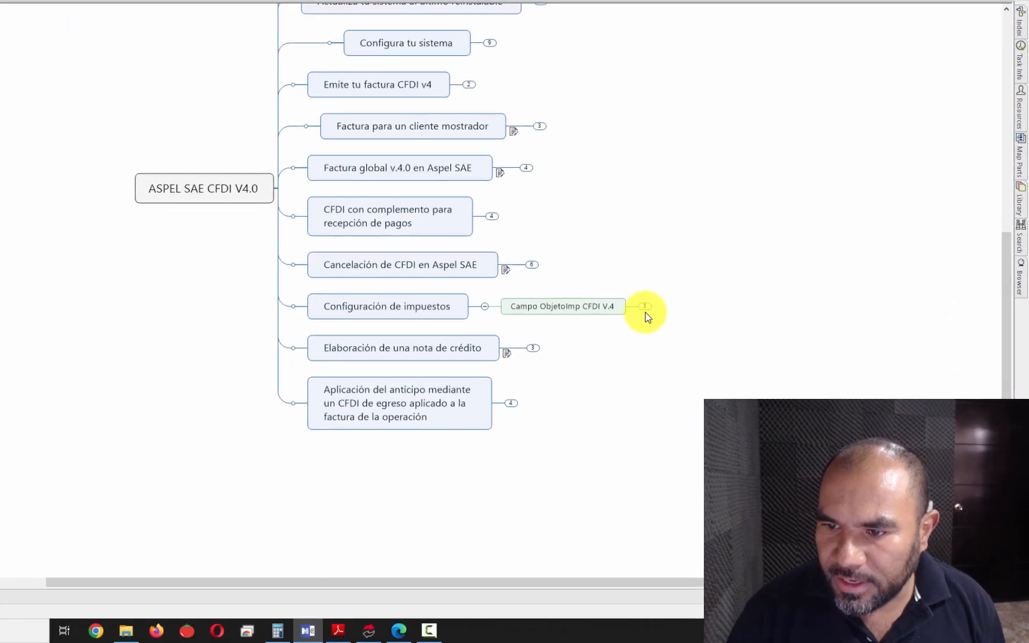
pyautogui.click(644, 306)
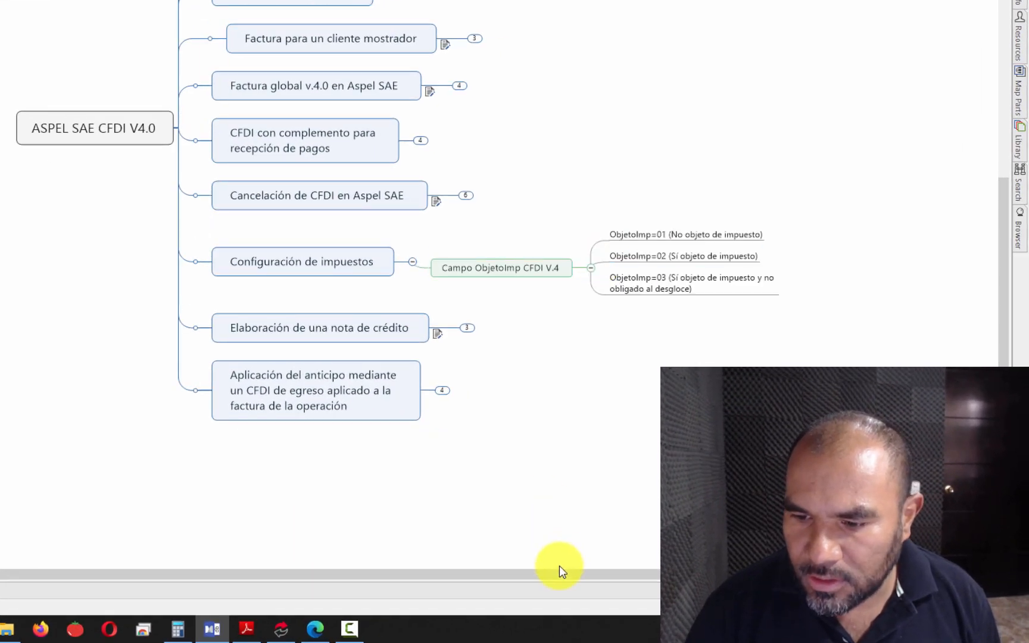
pyautogui.moveTo(560, 572); pyautogui.dragTo(657, 569)
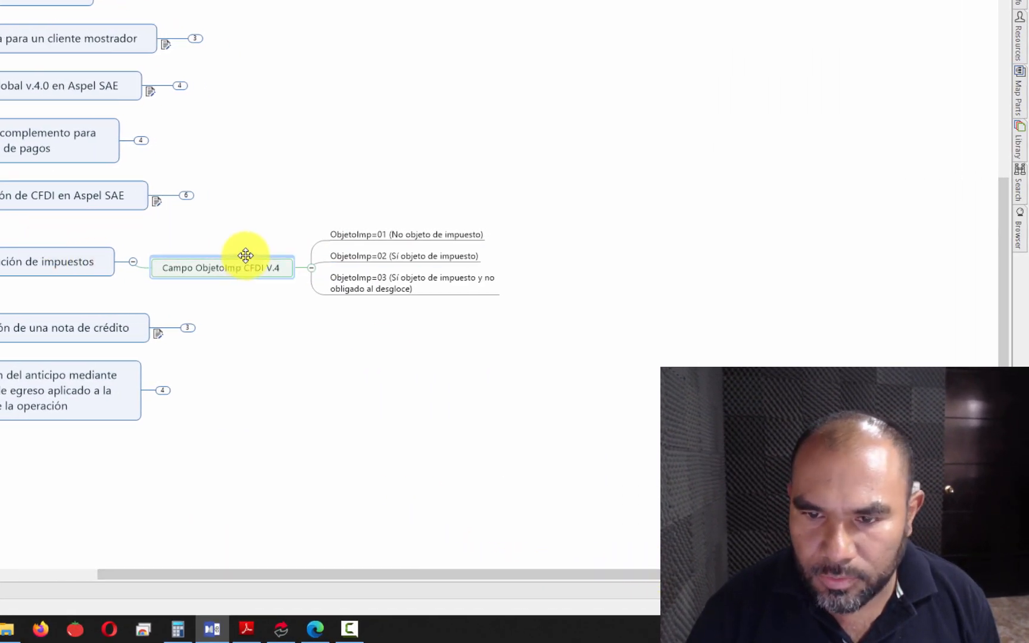
pyautogui.hotkey('ctrl', '2')
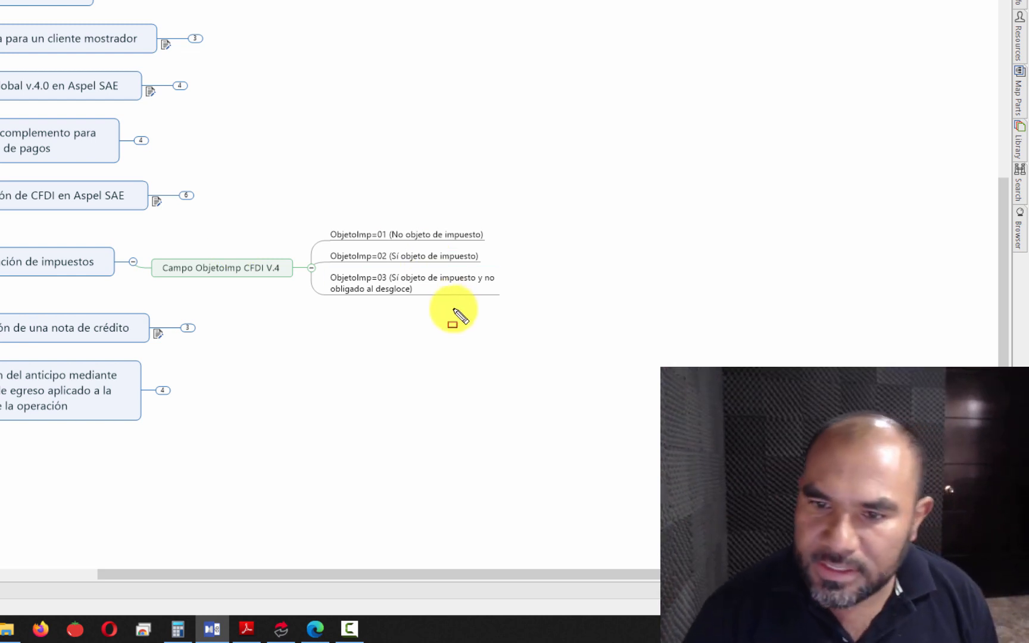
pyautogui.moveTo(316, 207); pyautogui.dragTo(316, 212)
pyautogui.moveTo(391, 301)
pyautogui.mouseDown()
pyautogui.moveTo(540, 329)
pyautogui.moveTo(508, 310)
pyautogui.mouseUp()
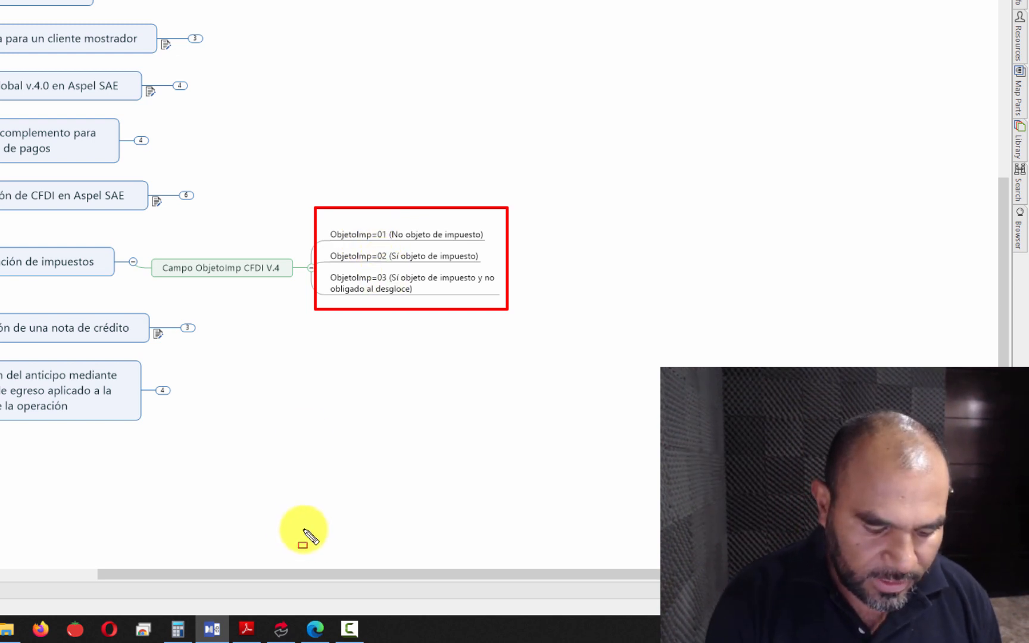
pyautogui.press('Escape')
pyautogui.hotkey('alt', 'Tab')
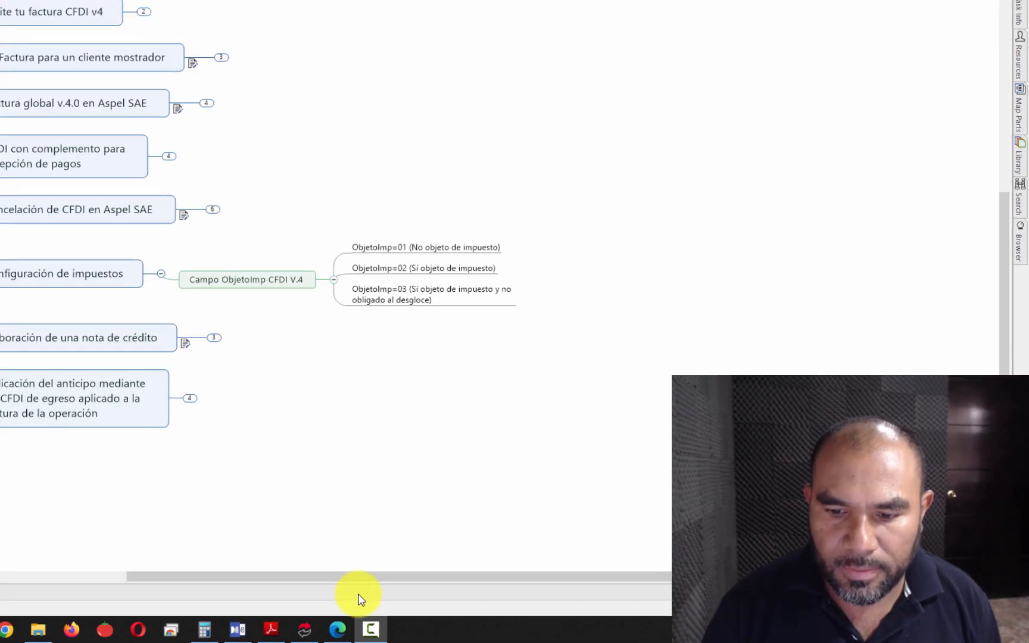
# - Check the ObjetoImp value in the Edge XML against the ObjetoImp codes listed in the MindManager map
pyautogui.click(337, 630)
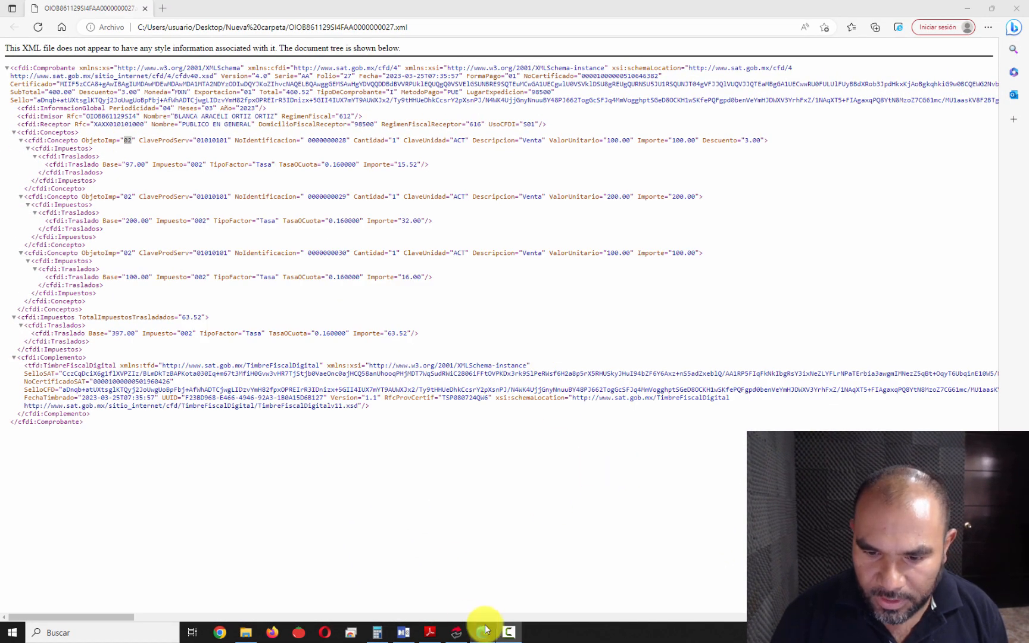
pyautogui.click(403, 632)
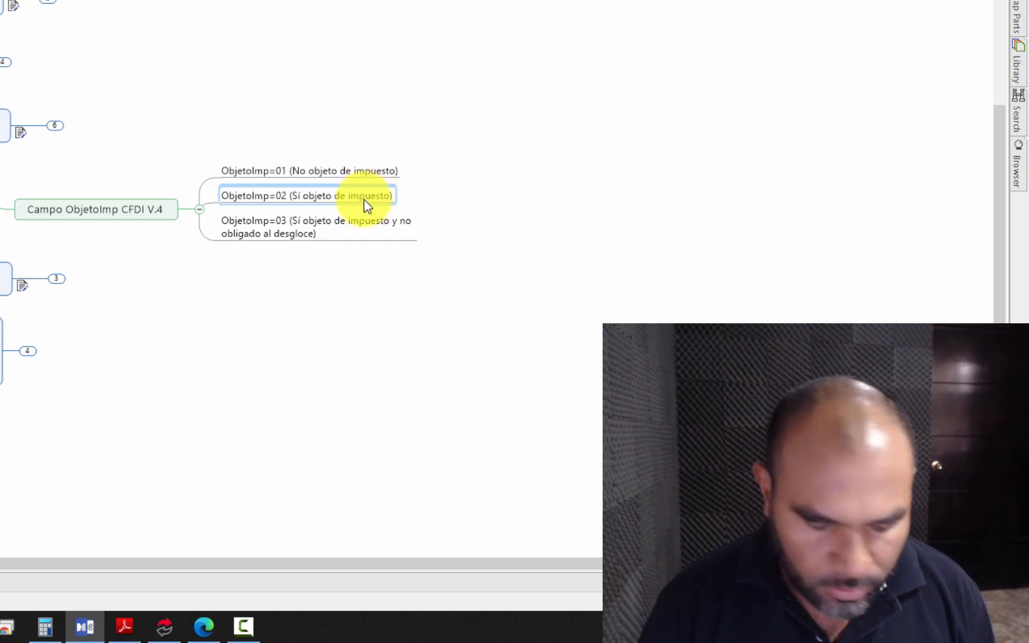
pyautogui.moveTo(365, 199)
pyautogui.mouseDown()
pyautogui.moveTo(375, 202)
pyautogui.moveTo(274, 165)
pyautogui.moveTo(319, 179)
pyautogui.moveTo(385, 176)
pyautogui.moveTo(271, 218)
pyautogui.moveTo(299, 239)
pyautogui.moveTo(399, 229)
pyautogui.moveTo(287, 237)
pyautogui.moveTo(218, 214)
pyautogui.moveTo(225, 248)
pyautogui.moveTo(418, 231)
pyautogui.moveTo(422, 241)
pyautogui.moveTo(259, 159)
pyautogui.moveTo(282, 189)
pyautogui.moveTo(294, 235)
pyautogui.moveTo(294, 226)
pyautogui.mouseUp()
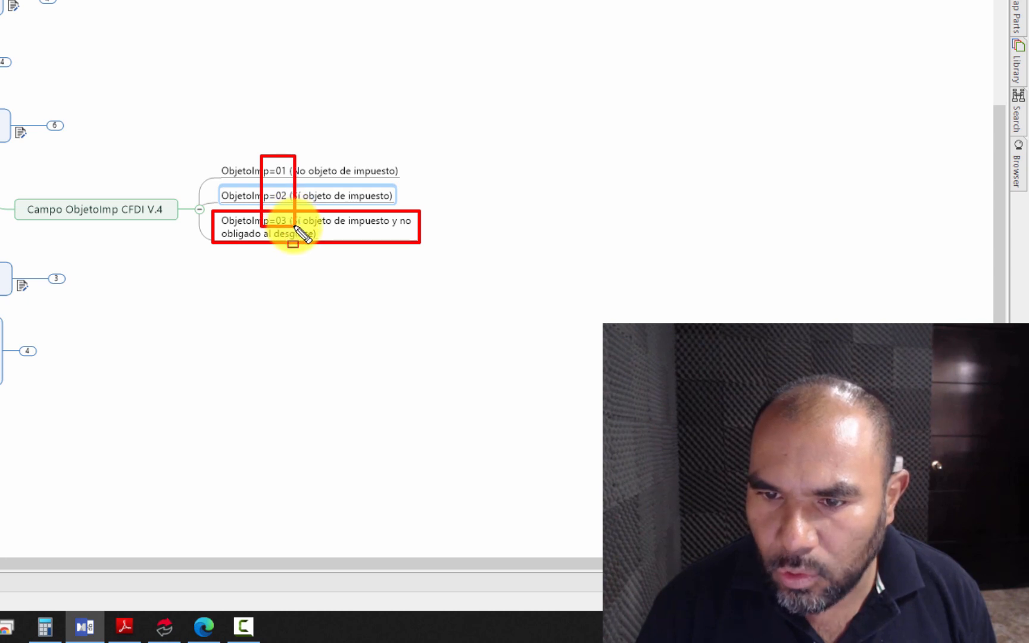
pyautogui.press('Escape')
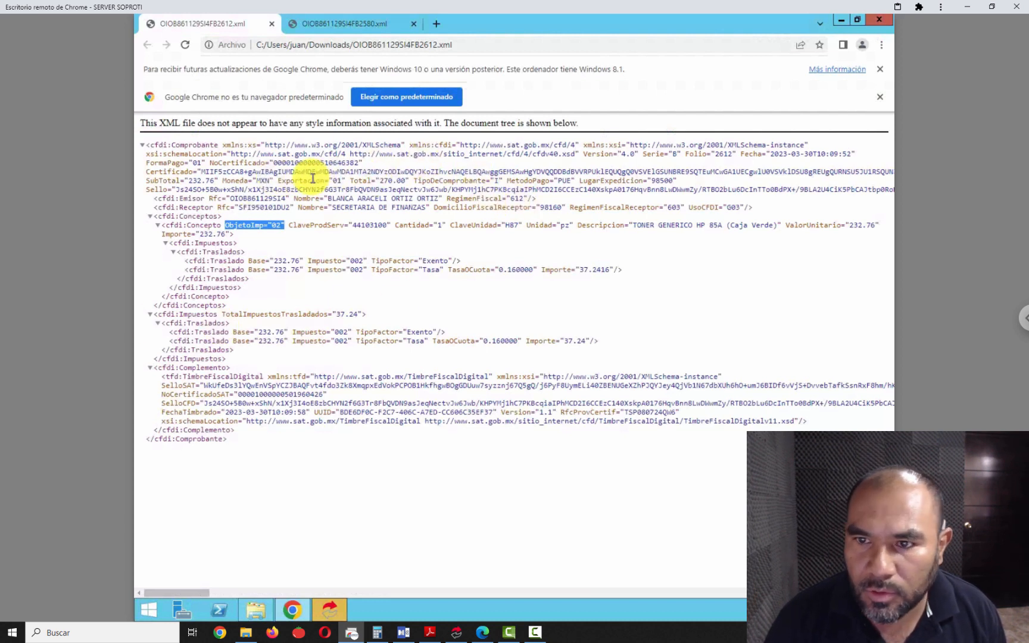
# - Highlight the Version and ObjetoImp attributes in the version 4.0 invoice XML on the remote desktop
pyautogui.click(598, 155)
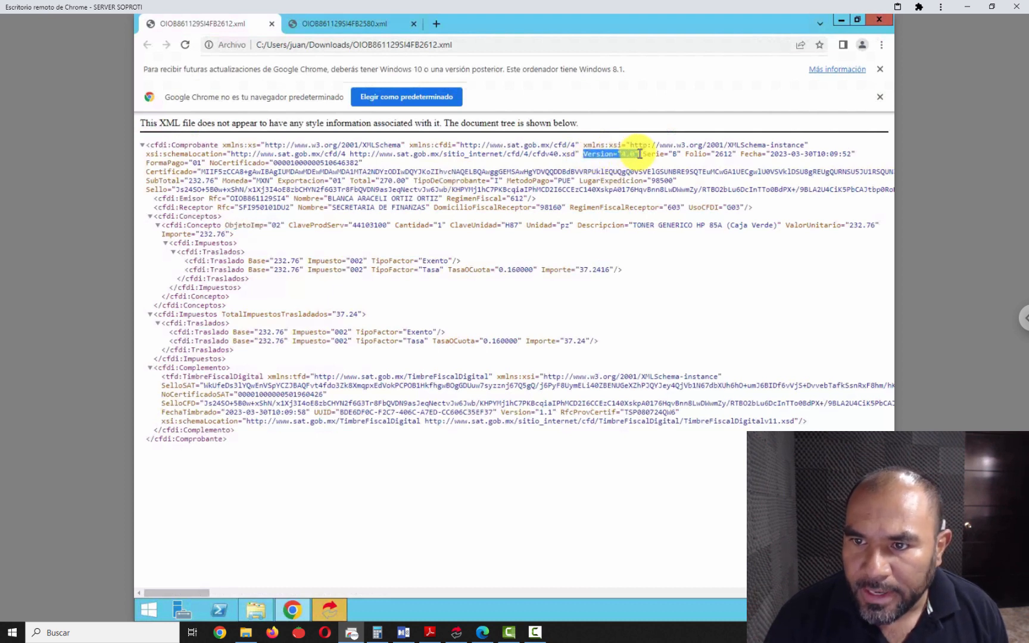
pyautogui.moveTo(639, 155); pyautogui.dragTo(639, 155)
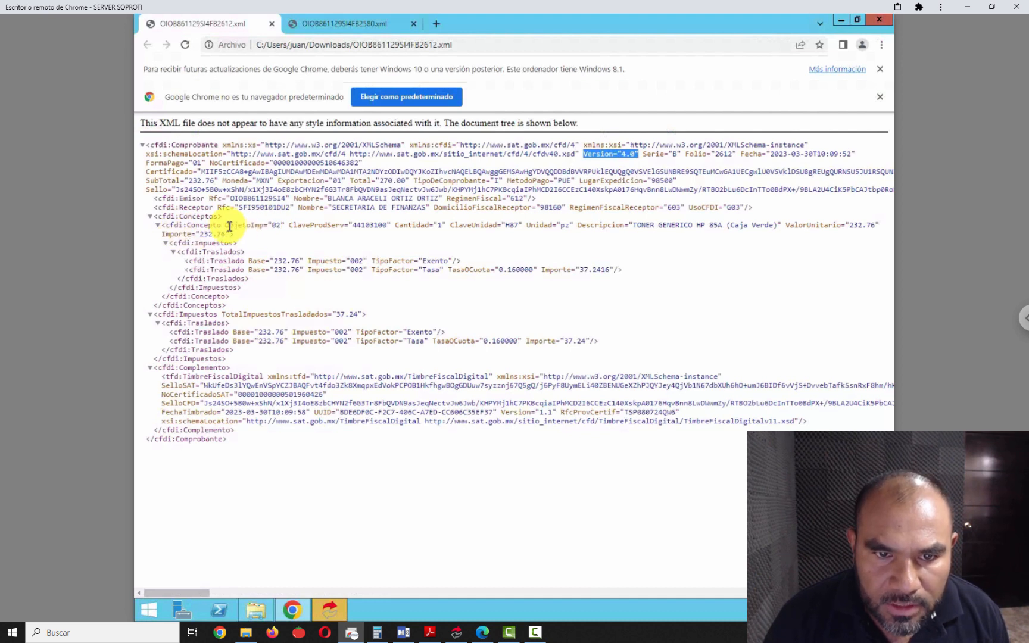
pyautogui.moveTo(225, 226); pyautogui.dragTo(277, 224)
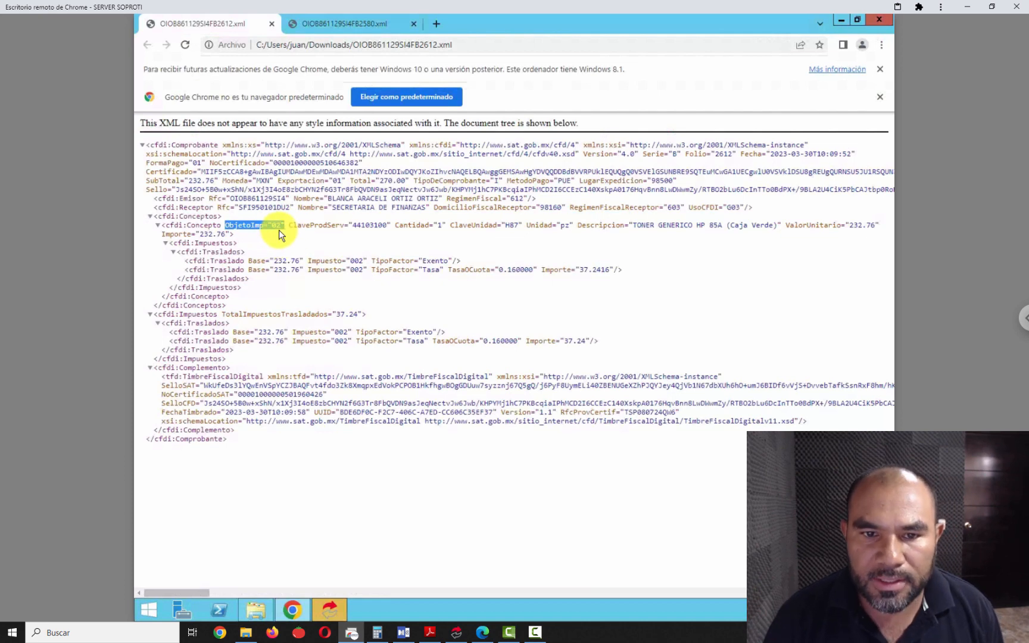
# - View the version 3.3 invoice XML, highlighting its Version attribute and the whole Conceptos block for comparison
pyautogui.click(337, 25)
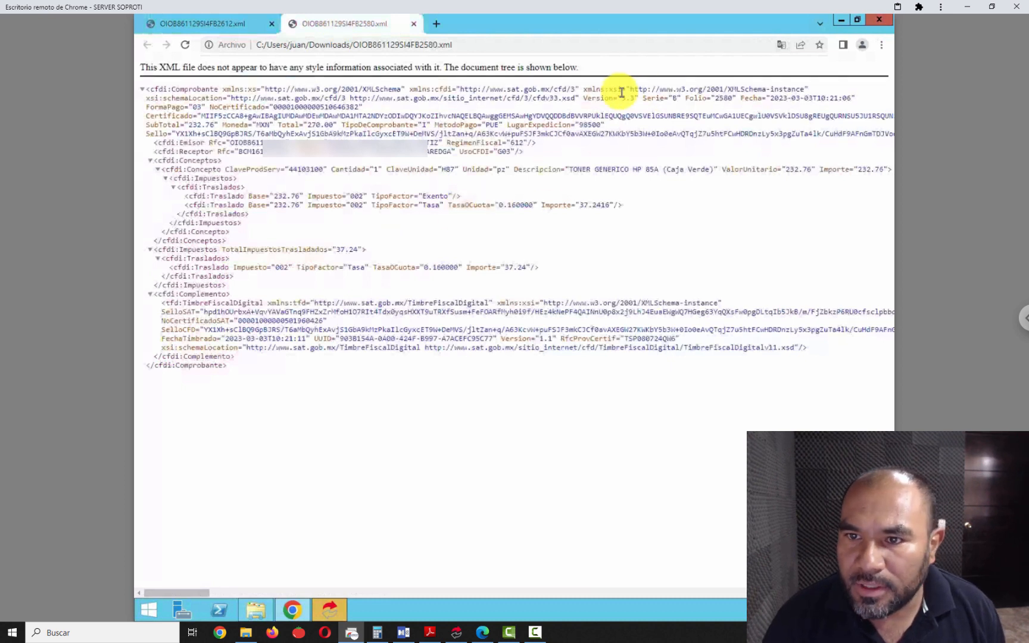
pyautogui.moveTo(583, 98); pyautogui.dragTo(639, 99)
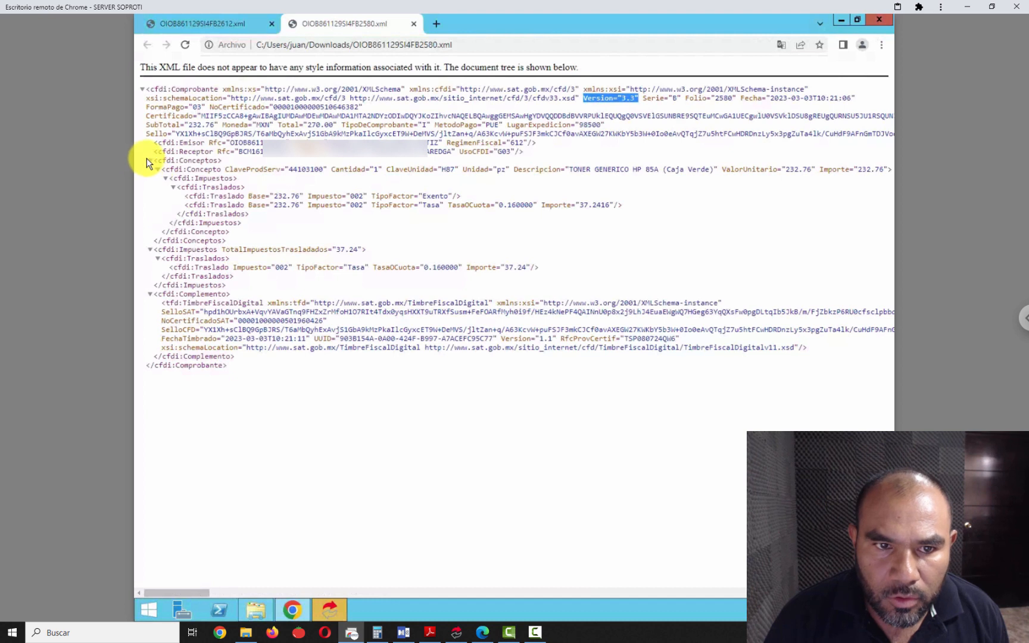
pyautogui.moveTo(154, 160); pyautogui.dragTo(228, 243)
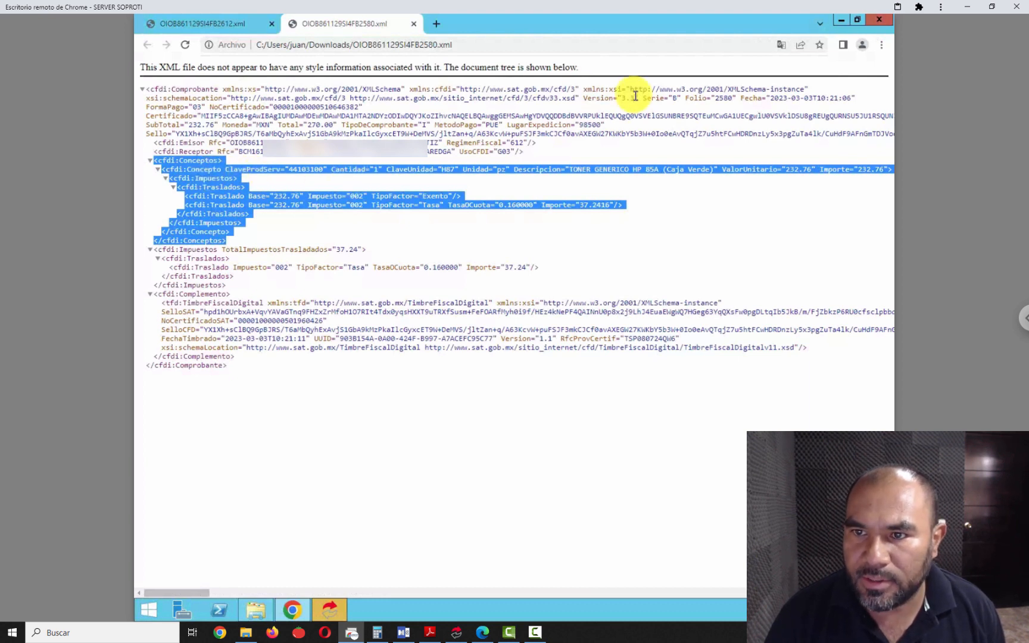
pyautogui.click(413, 25)
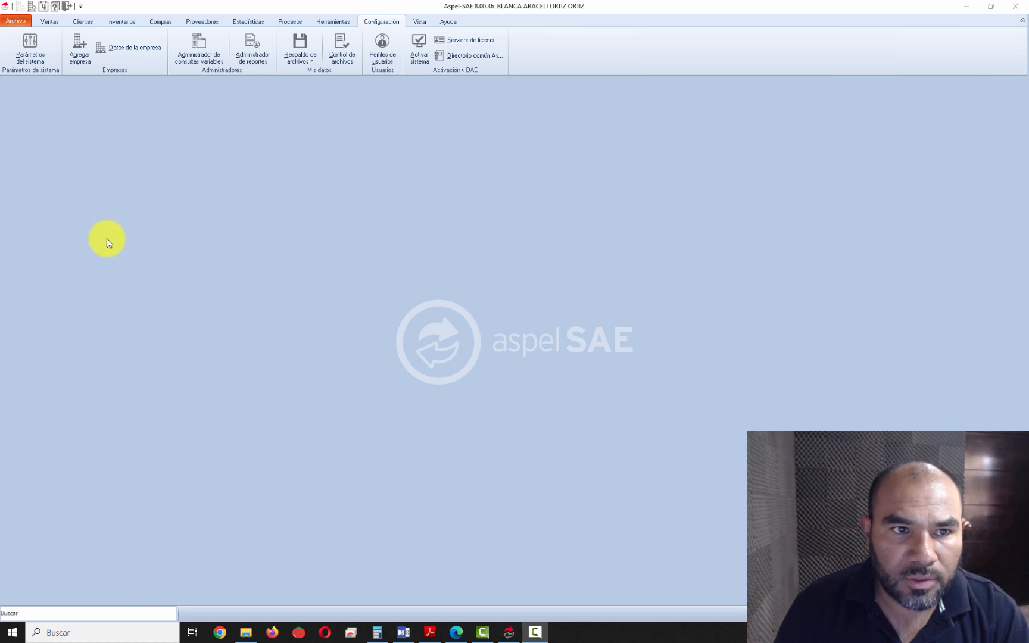
# - Open the system parameters in Aspel-SAE and review the tax configuration and breakdown settings under Parámetros Generales
pyautogui.click(29, 59)
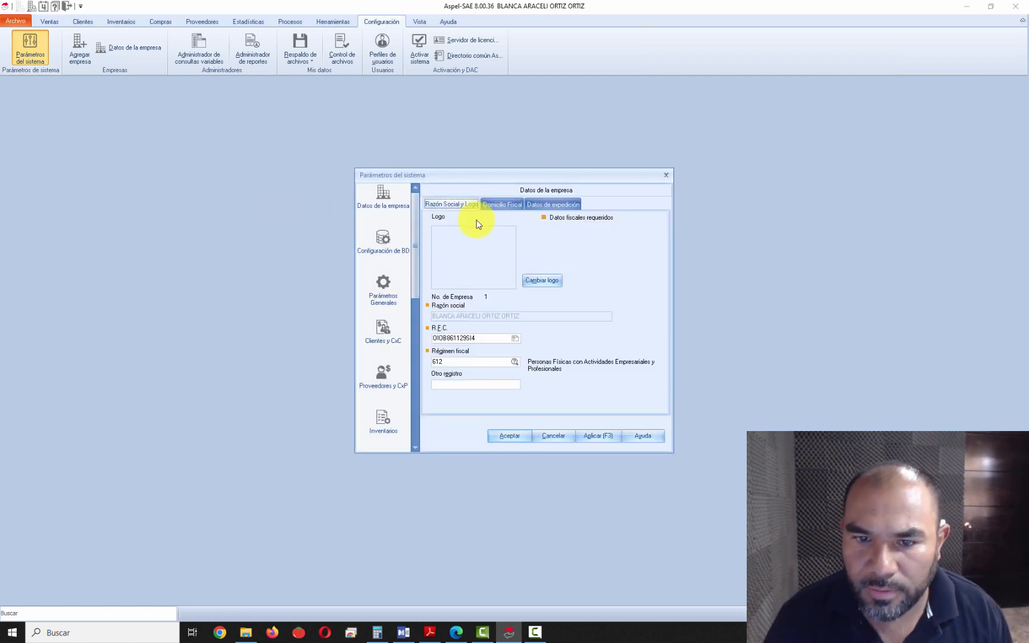
pyautogui.moveTo(417, 231); pyautogui.dragTo(417, 237)
pyautogui.click(392, 290)
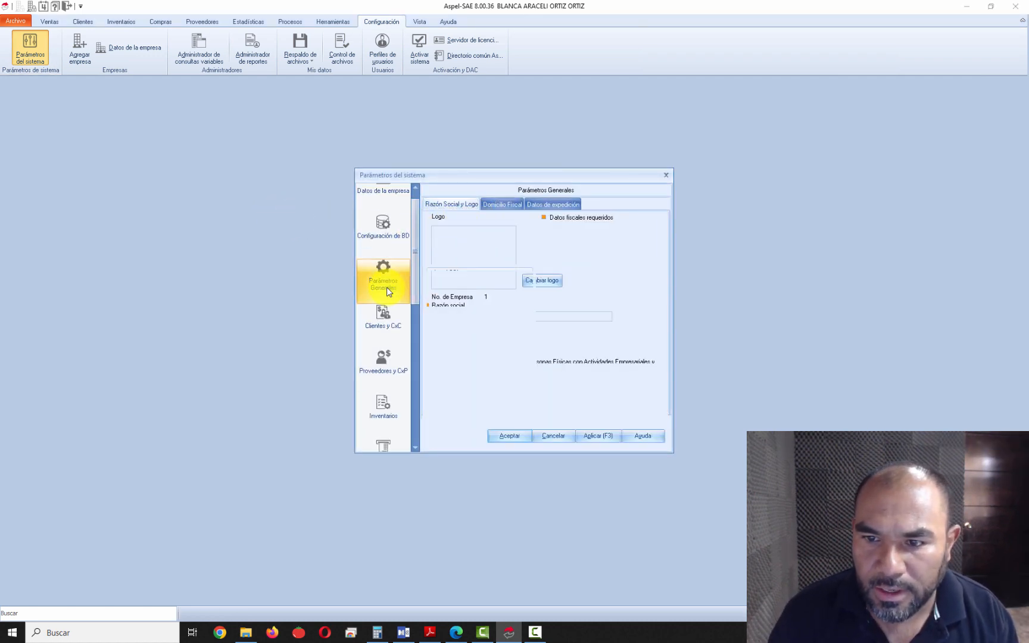
pyautogui.click(476, 207)
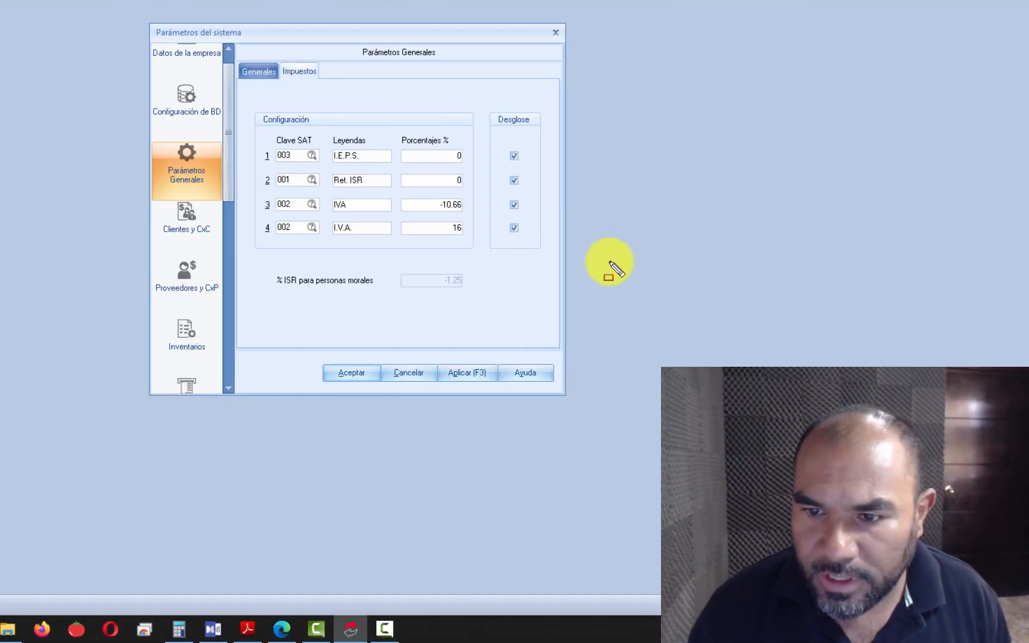
pyautogui.moveTo(251, 114)
pyautogui.mouseDown()
pyautogui.moveTo(262, 172)
pyautogui.moveTo(393, 245)
pyautogui.moveTo(543, 258)
pyautogui.mouseUp()
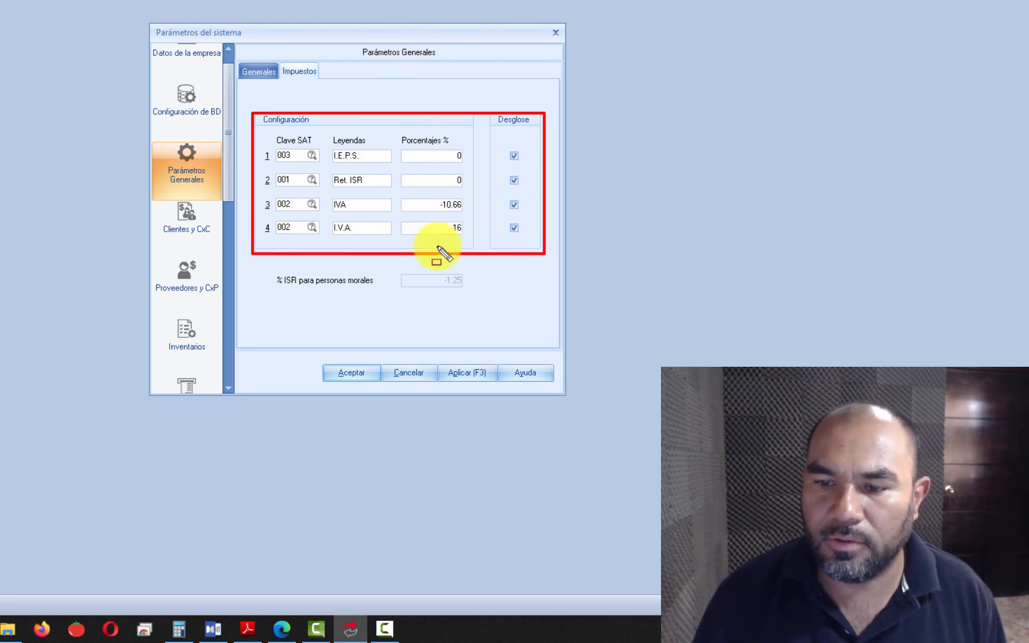
pyautogui.press('Escape')
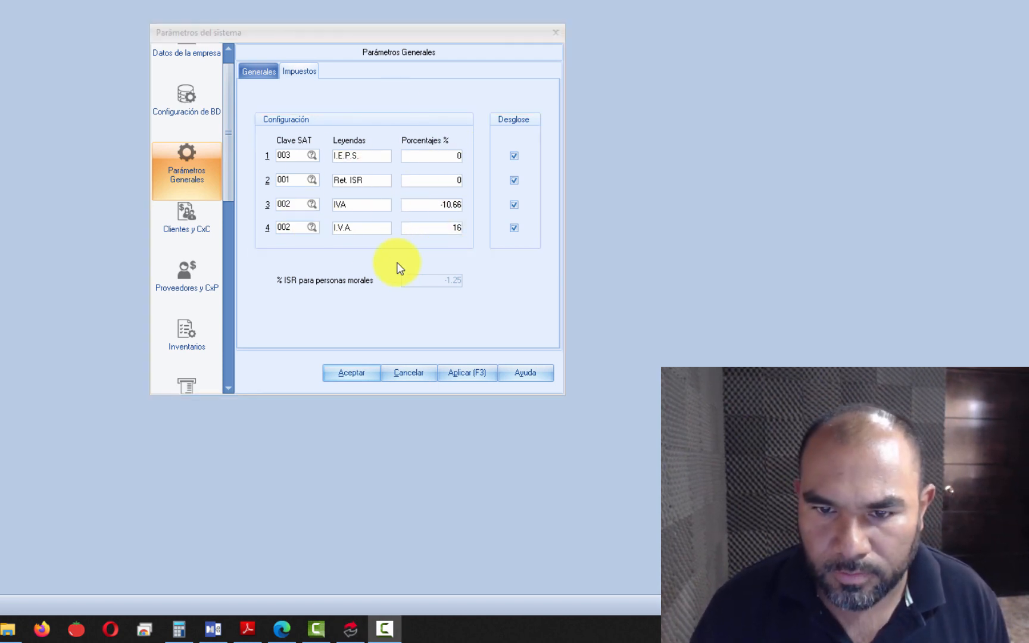
# - Review the Esquema de Impuesto setting in the general parameters and open the list of available tax schemes
pyautogui.moveTo(231, 120)
pyautogui.mouseDown()
pyautogui.moveTo(227, 208)
pyautogui.moveTo(230, 108)
pyautogui.mouseUp()
pyautogui.click(257, 73)
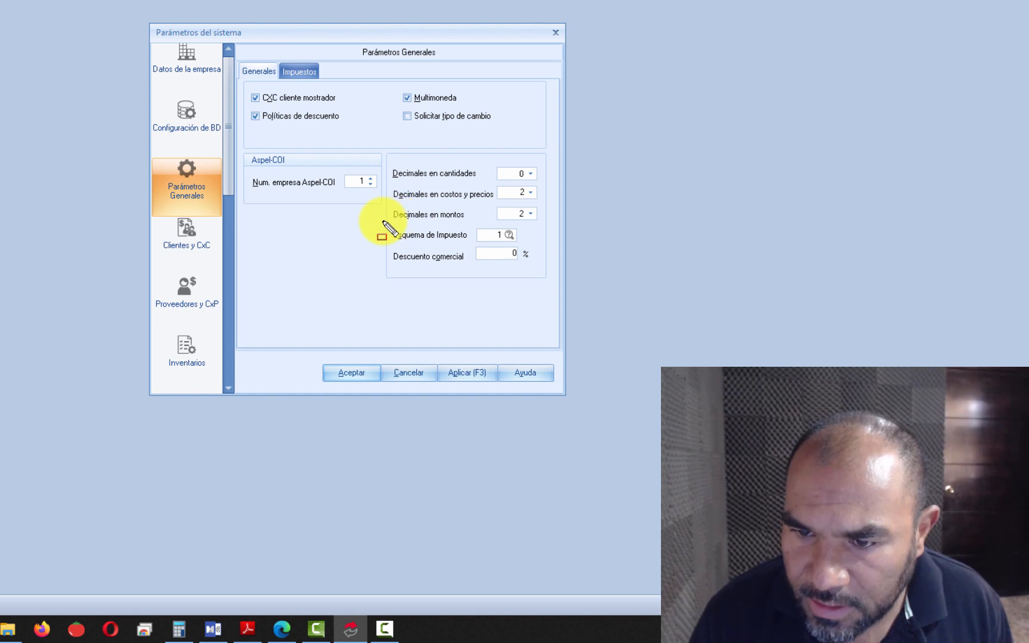
pyautogui.moveTo(384, 221)
pyautogui.mouseDown()
pyautogui.moveTo(471, 248)
pyautogui.moveTo(530, 246)
pyautogui.mouseUp()
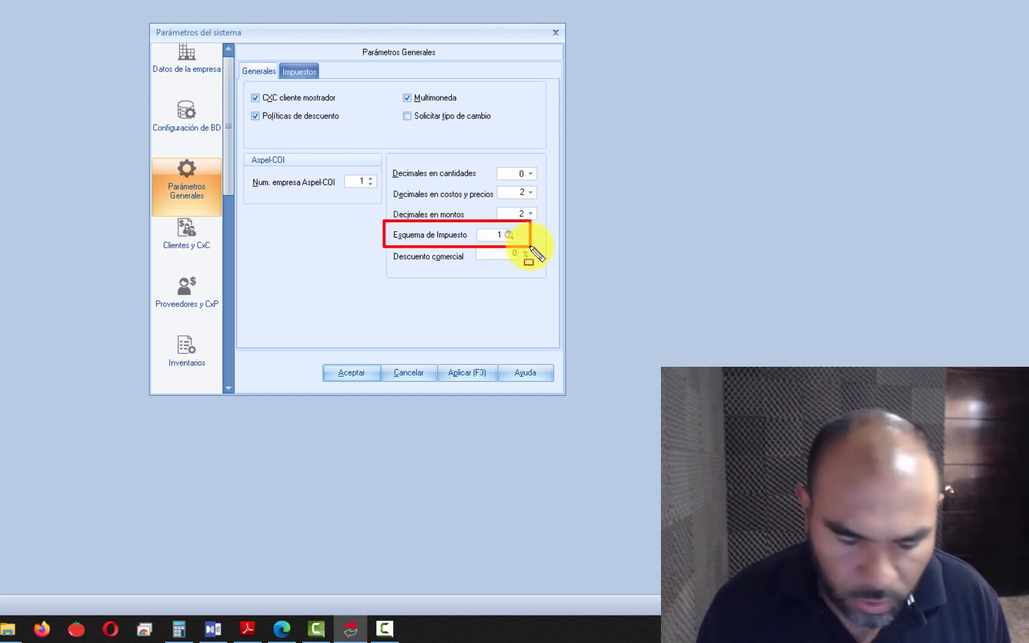
pyautogui.press('Escape')
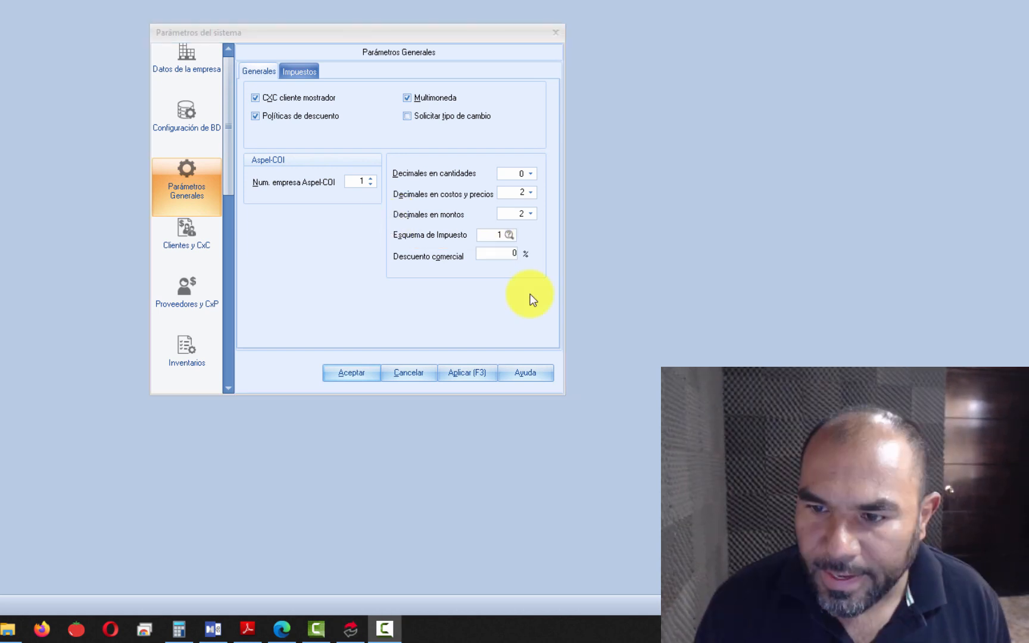
pyautogui.click(510, 235)
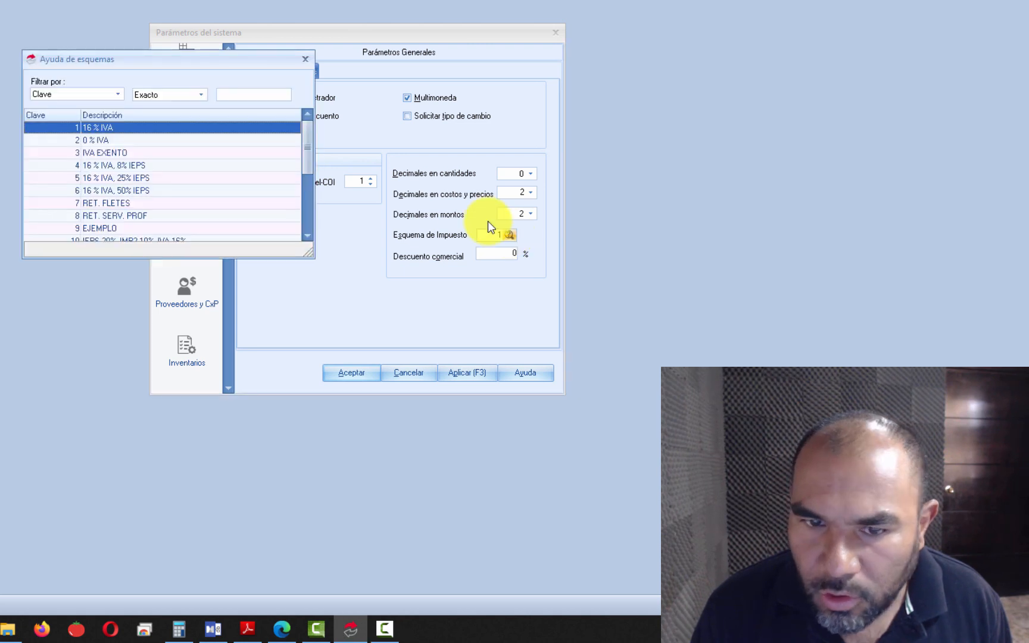
pyautogui.moveTo(303, 209); pyautogui.dragTo(285, 122)
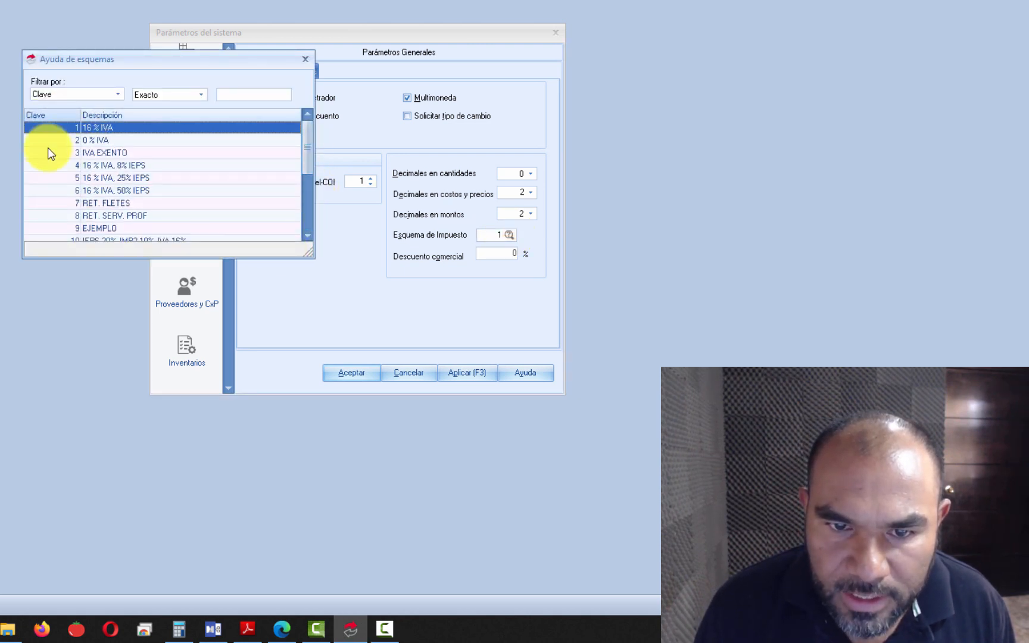
# - Set the default Esquema de Impuesto to 0 in the general parameters and save the system parameters
pyautogui.click(305, 58)
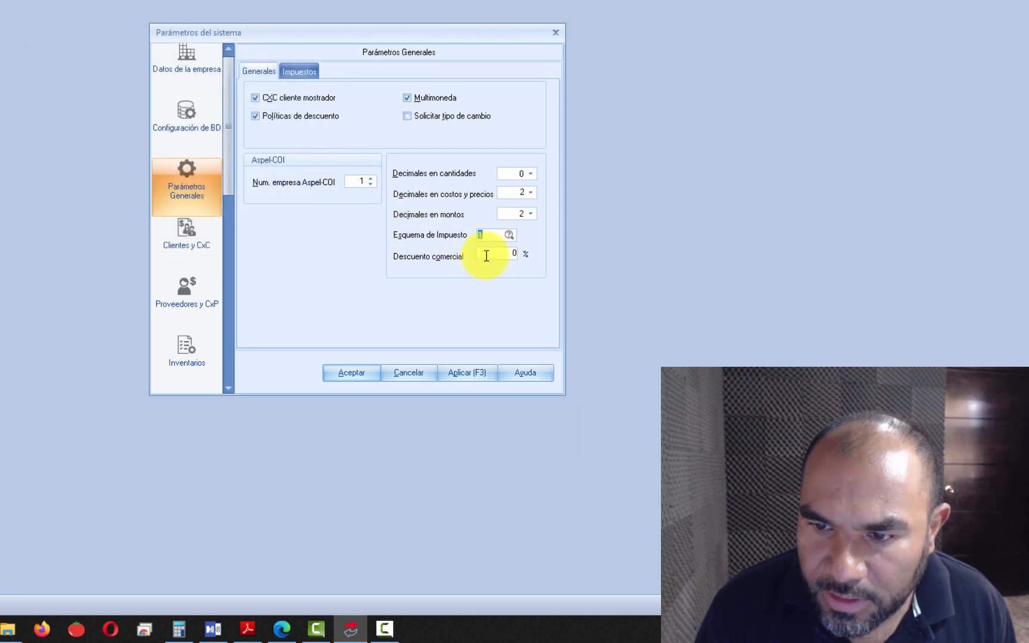
pyautogui.write('0')
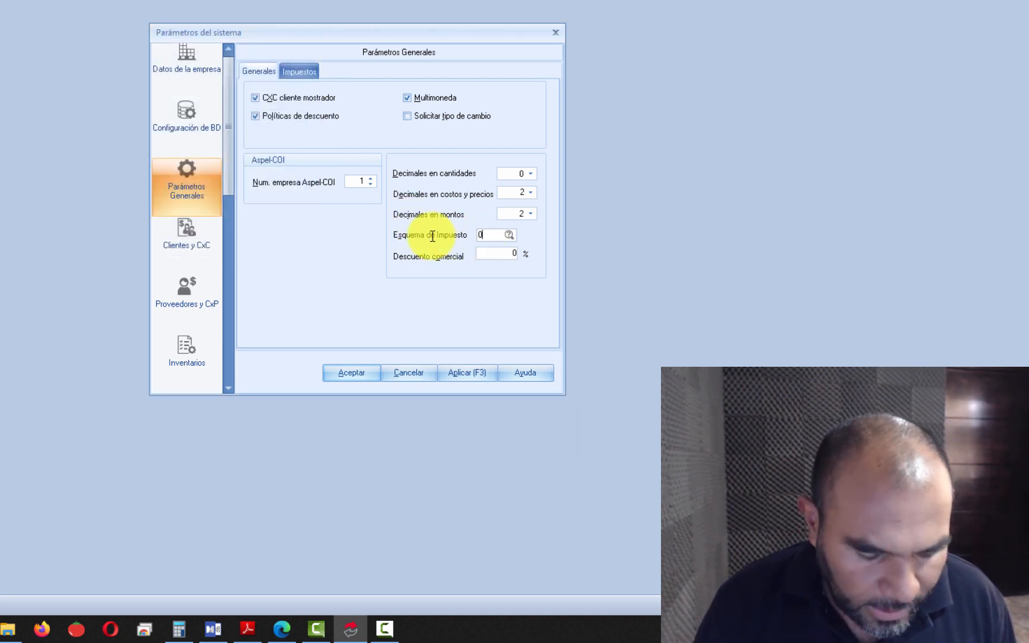
pyautogui.press('Tab')
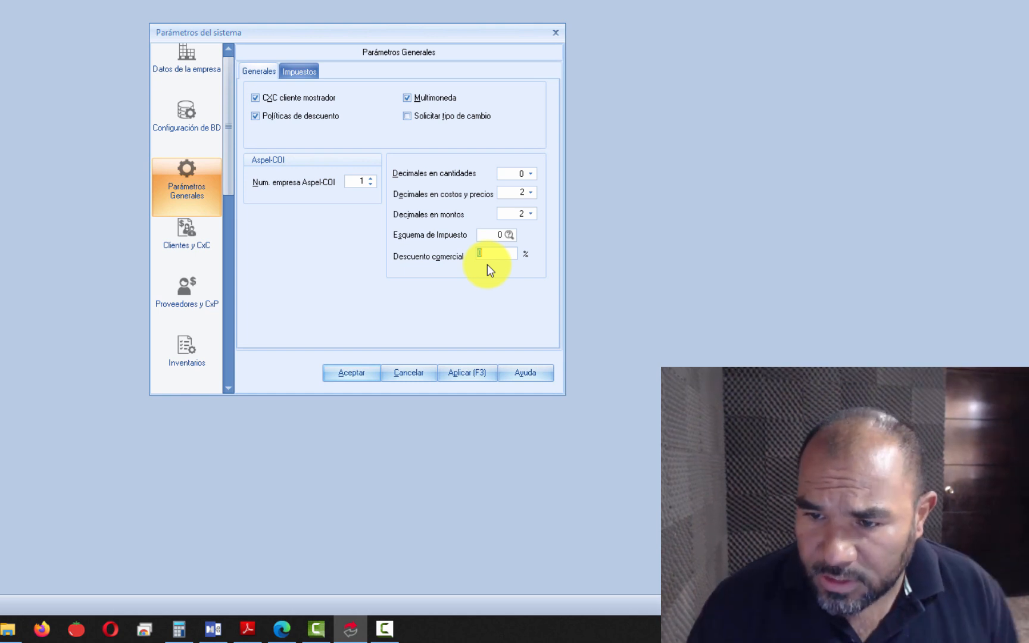
pyautogui.click(496, 234)
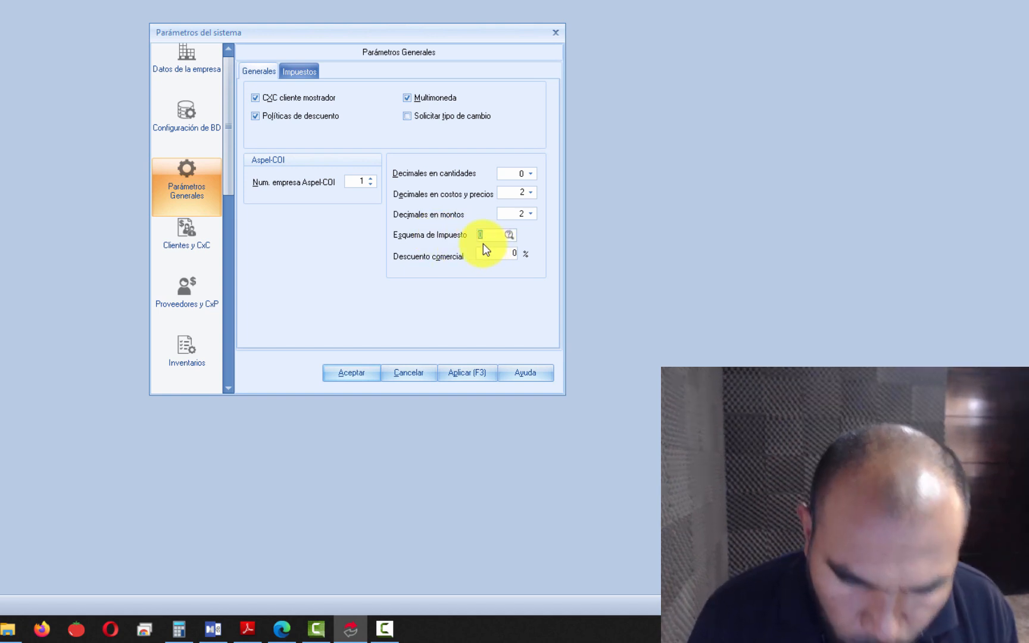
pyautogui.click(510, 235)
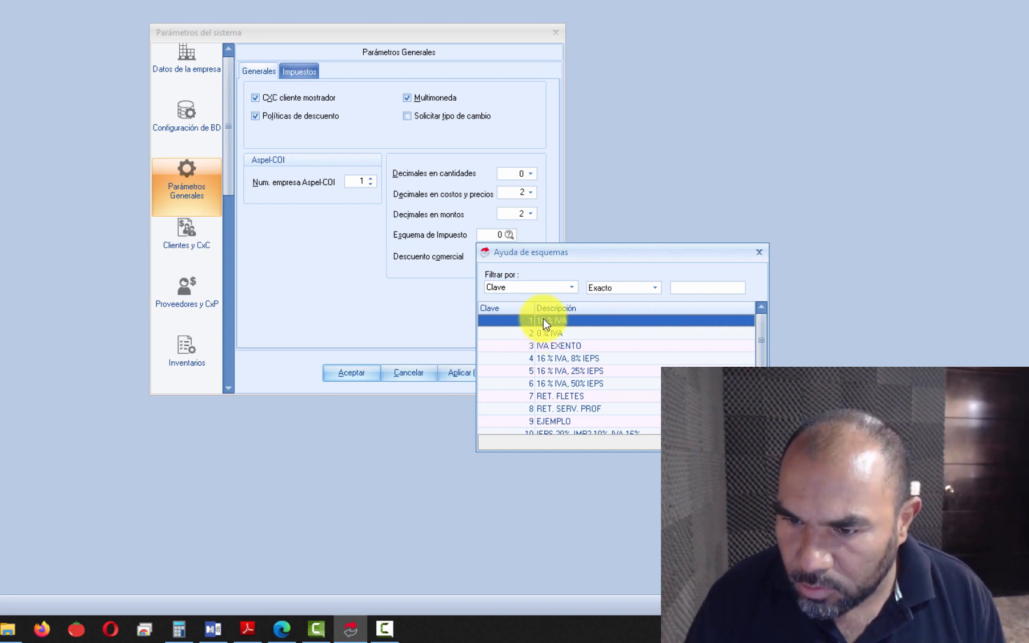
pyautogui.click(759, 253)
pyautogui.moveTo(495, 234); pyautogui.dragTo(454, 235)
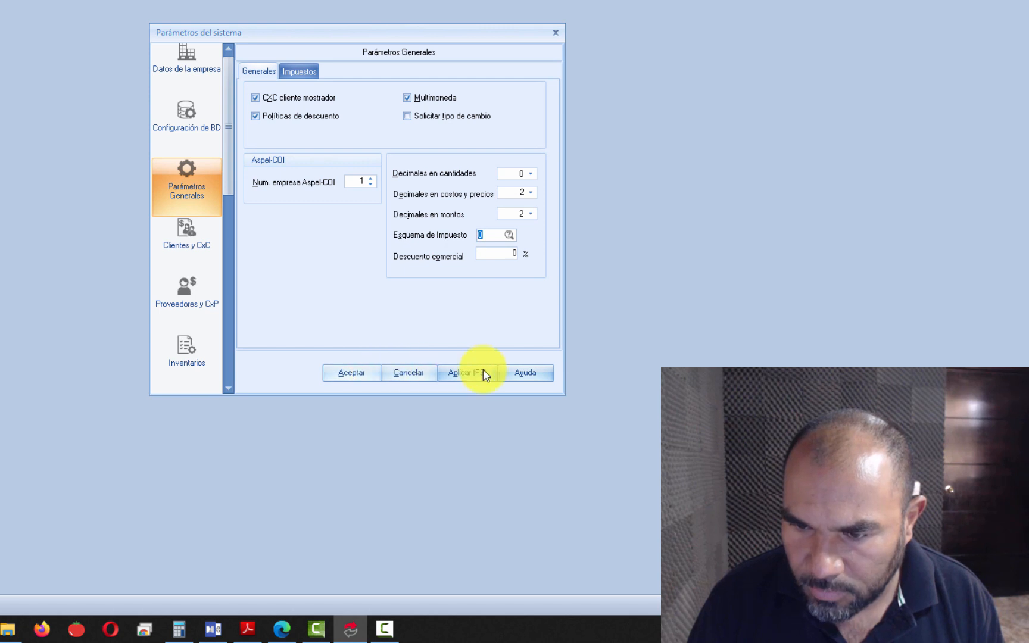
pyautogui.click(347, 373)
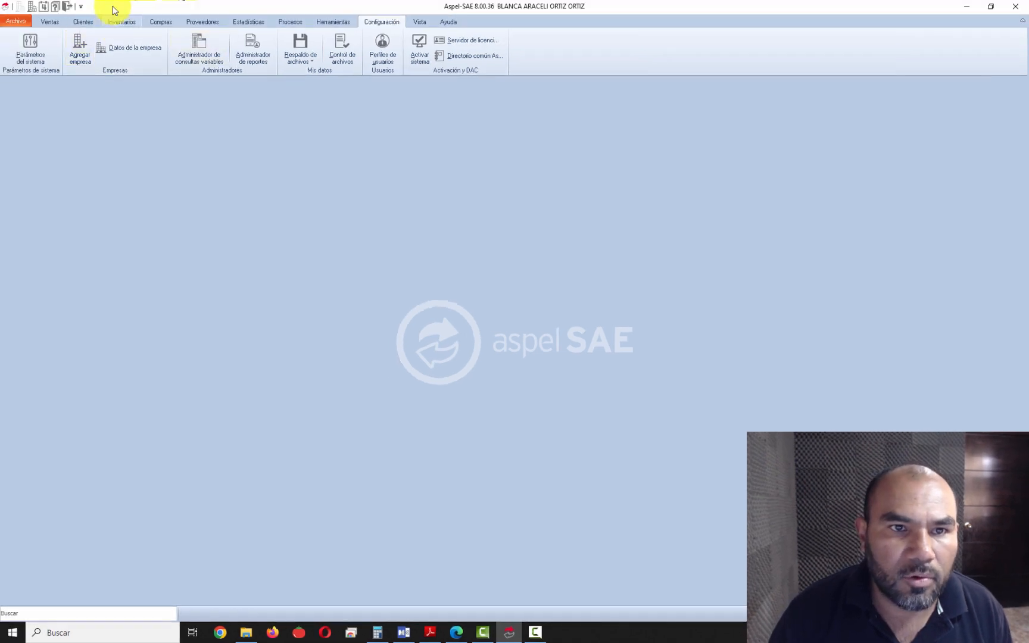
# - Open the tax schemes catalogue under inventories and view the new scheme form without adding a scheme
pyautogui.click(111, 24)
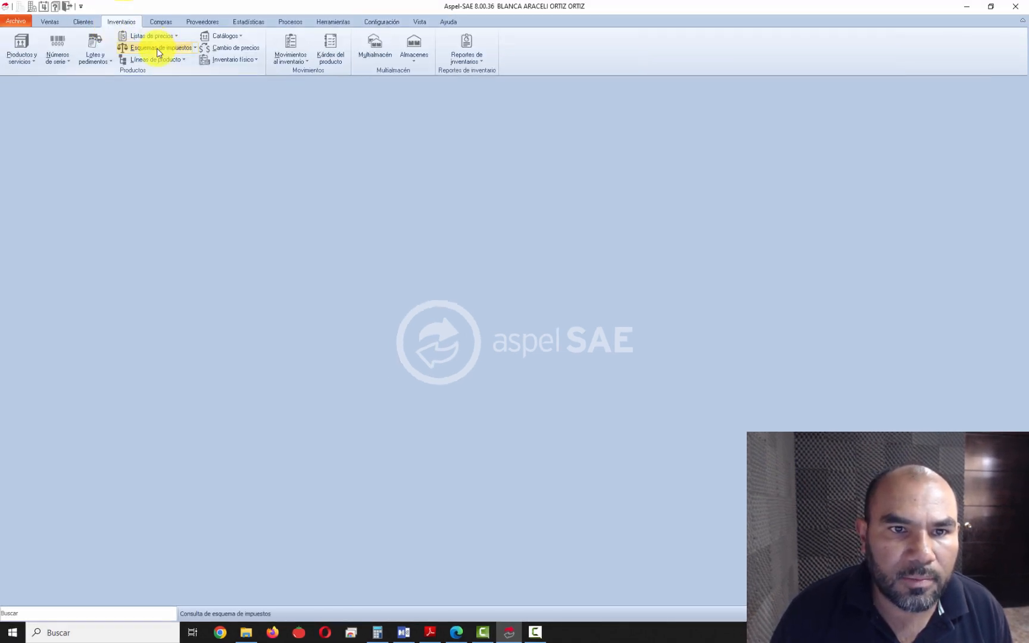
pyautogui.click(158, 51)
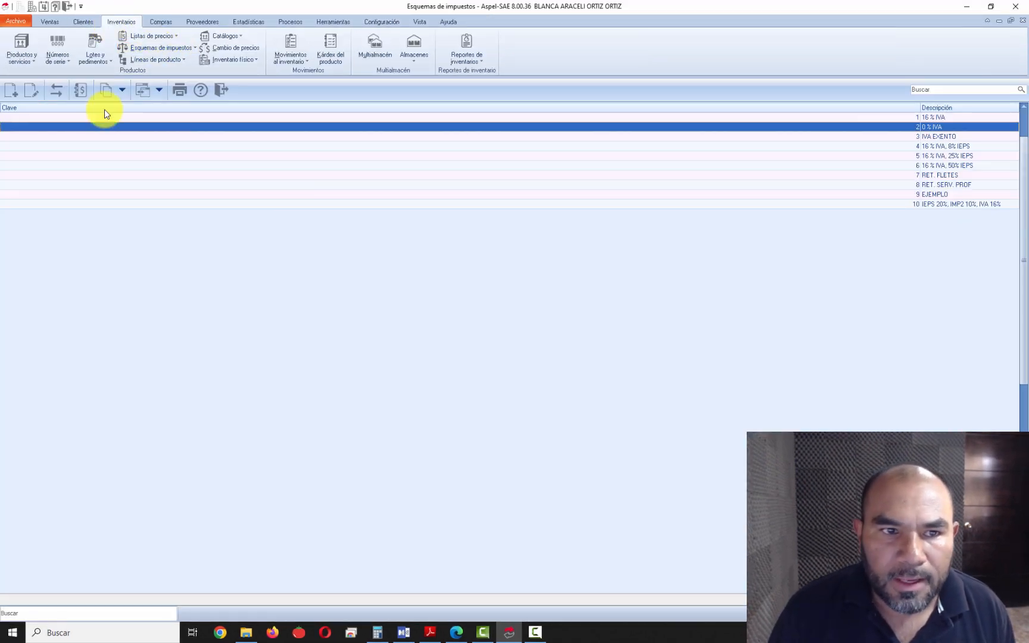
pyautogui.click(15, 94)
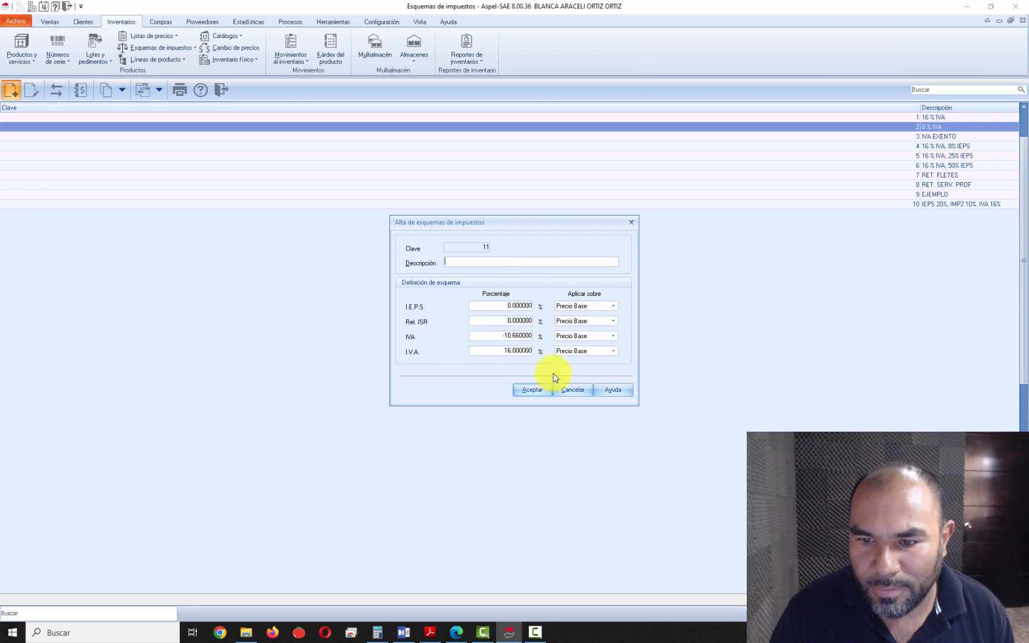
pyautogui.click(570, 391)
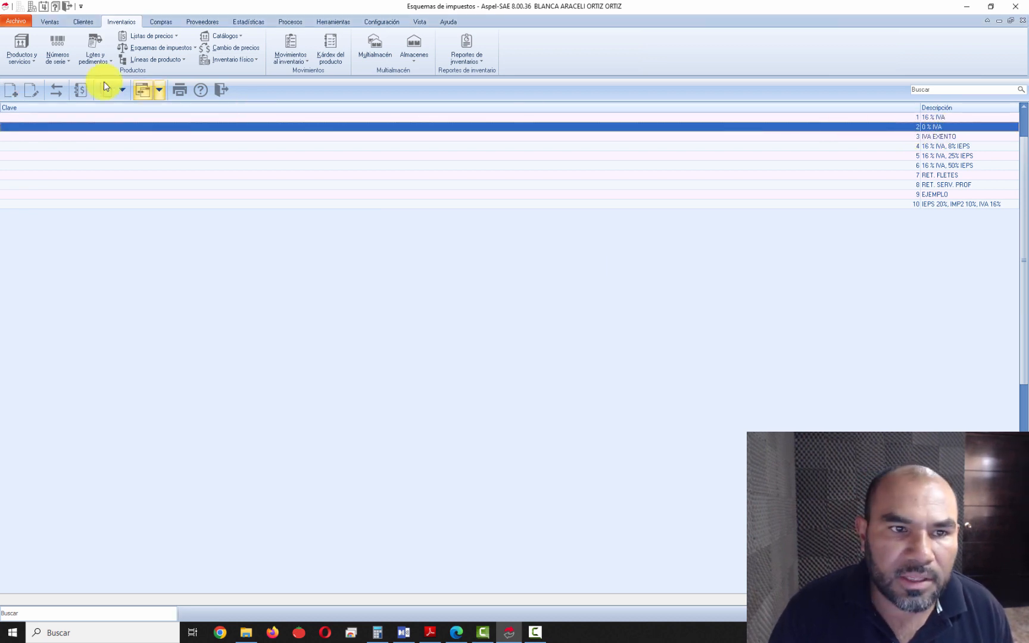
# - Examine the 0 % IVA scheme's details, highlighting its percentages and Aplicar sobre settings, and leave the tax schemes catalogue
pyautogui.click(31, 90)
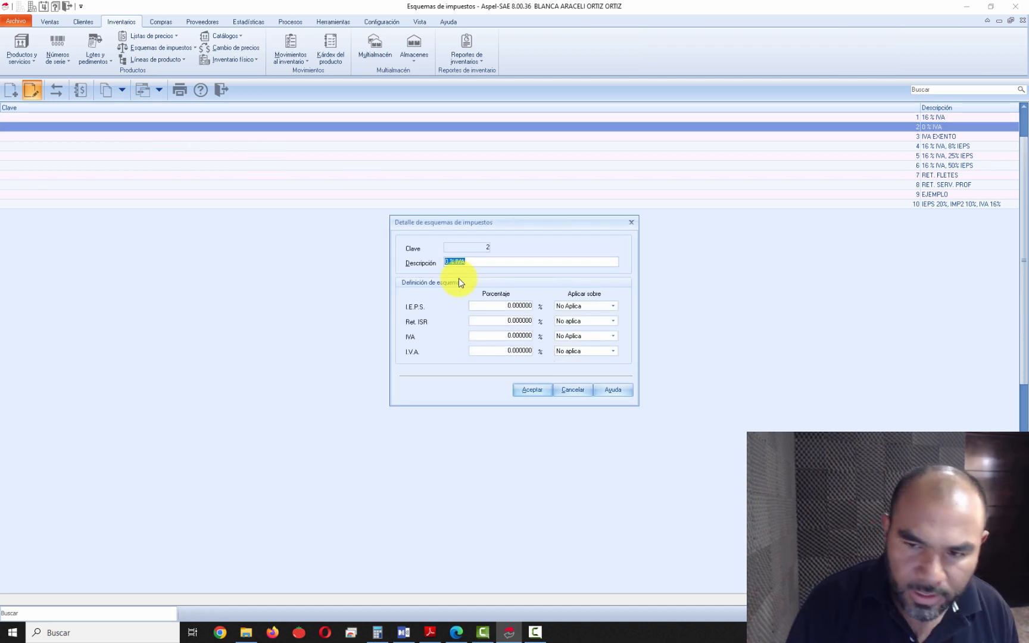
pyautogui.moveTo(462, 262)
pyautogui.mouseDown()
pyautogui.moveTo(449, 296)
pyautogui.moveTo(521, 360)
pyautogui.moveTo(629, 364)
pyautogui.mouseUp()
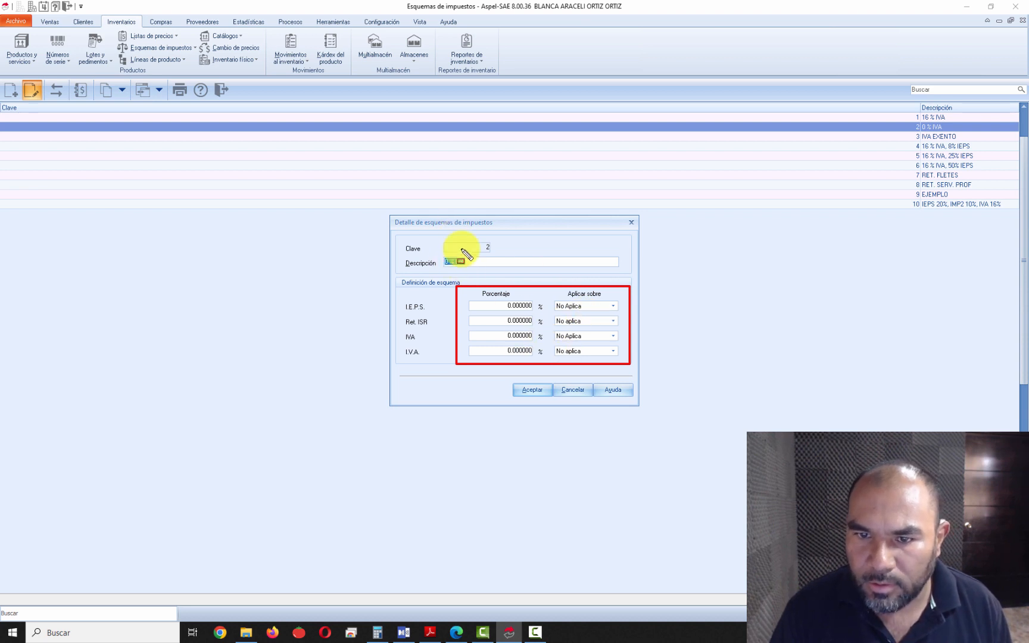
pyautogui.press('Escape')
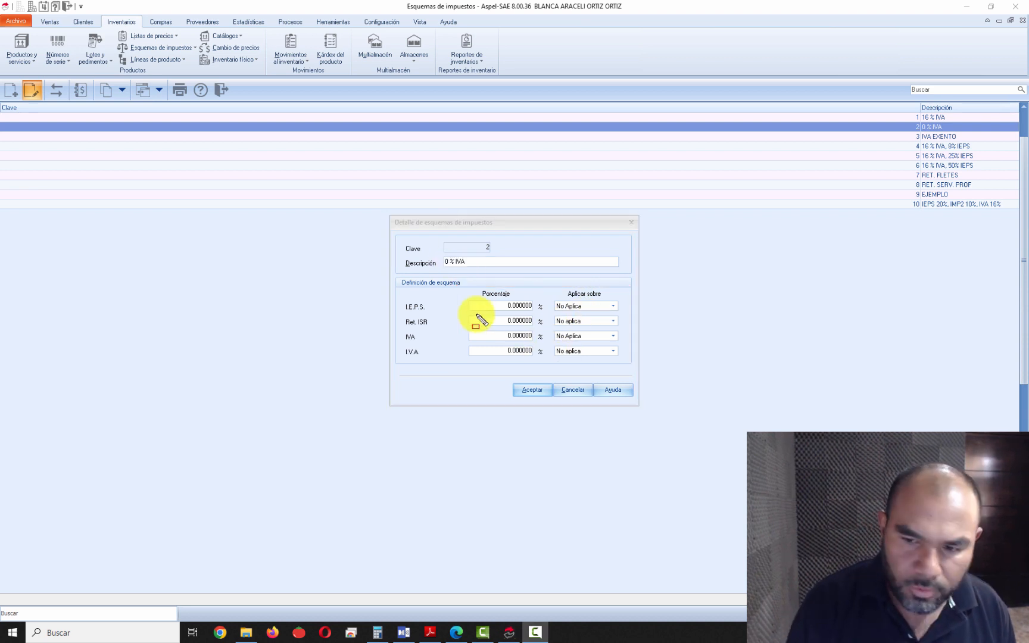
pyautogui.click(573, 391)
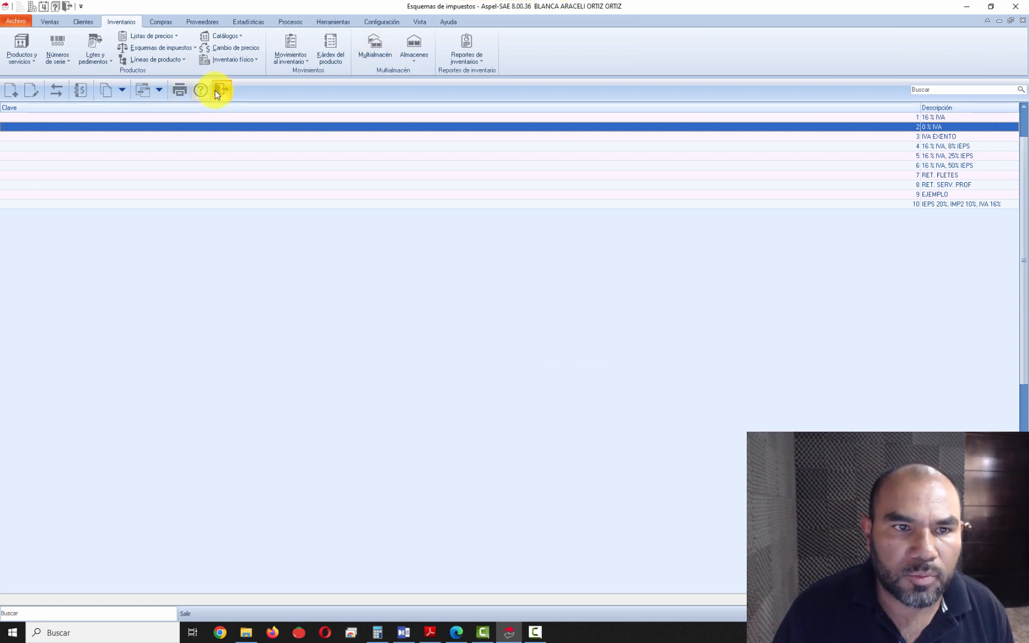
pyautogui.click(219, 90)
# - Sort the products and services catalogue by Clave and assign tax scheme 2 (0 % IVA) to product 1010
pyautogui.click(22, 42)
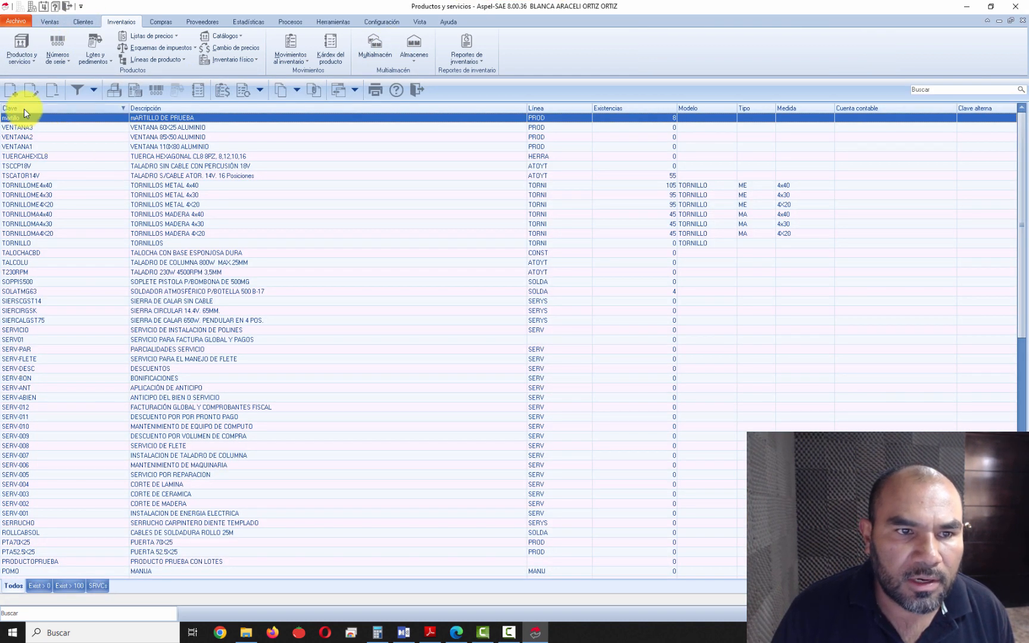
pyautogui.click(25, 111)
pyautogui.click(29, 90)
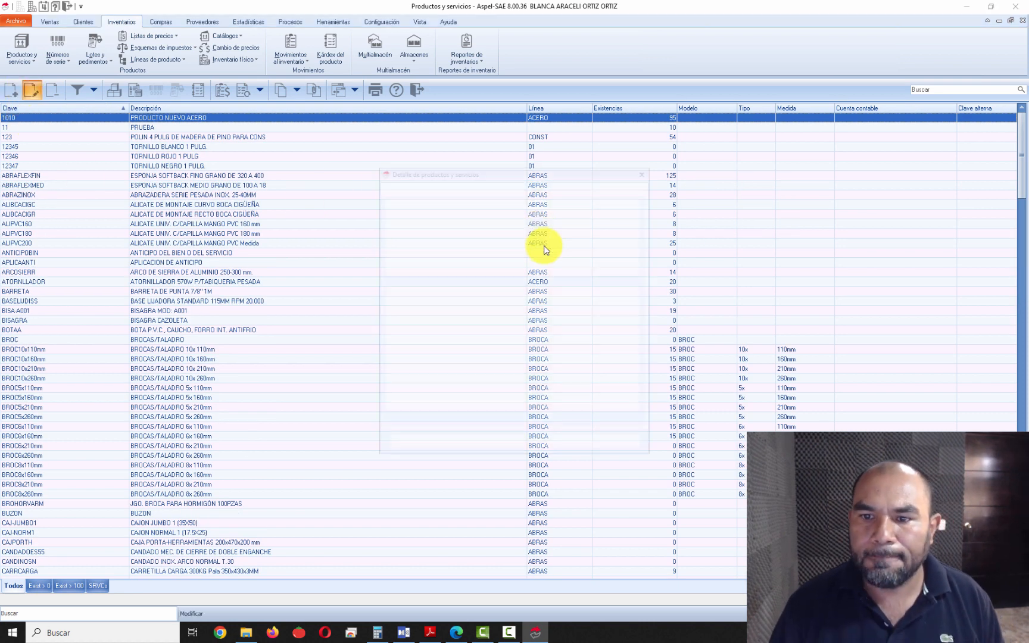
pyautogui.click(523, 185)
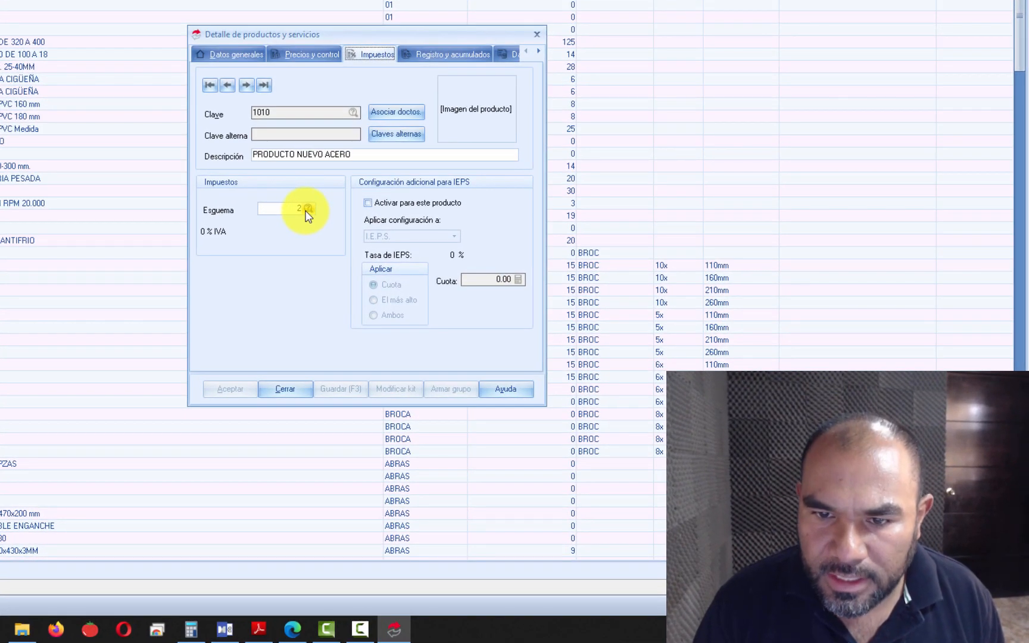
pyautogui.click(307, 209)
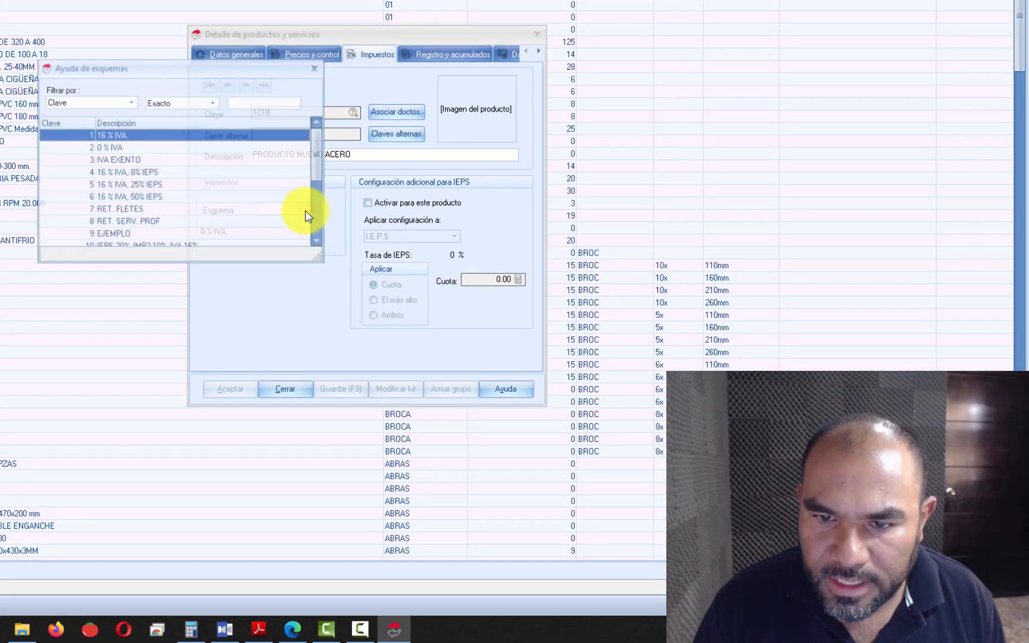
pyautogui.doubleClick(97, 147)
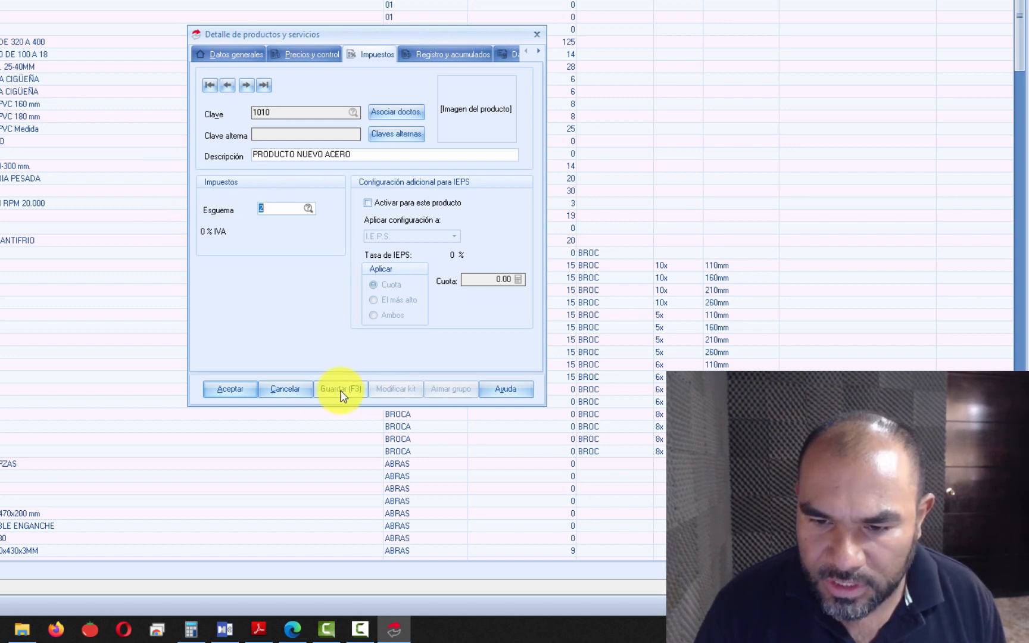
pyautogui.click(225, 393)
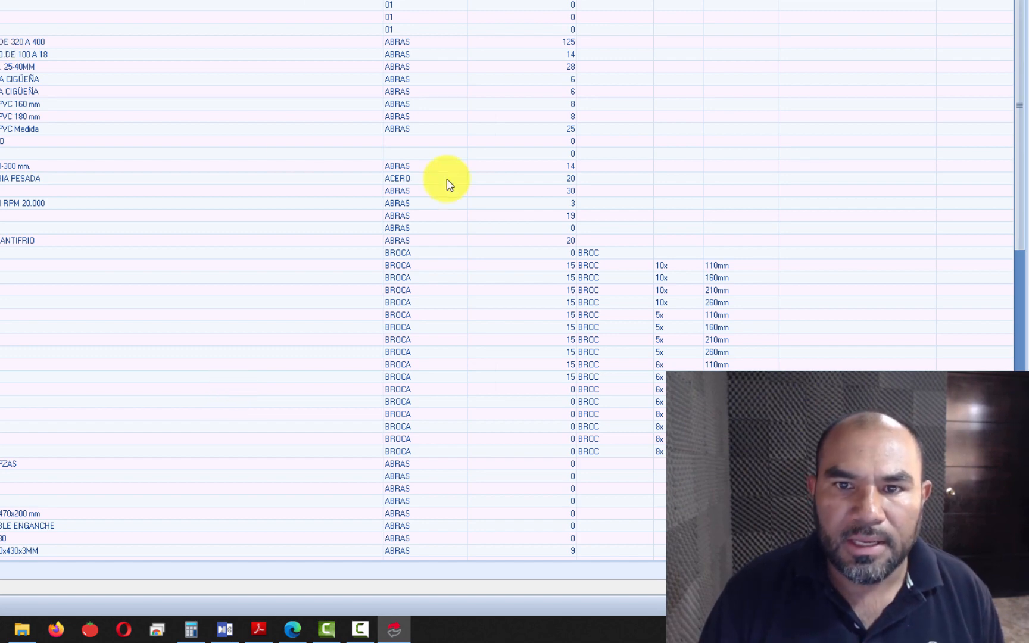
pyautogui.press('Escape')
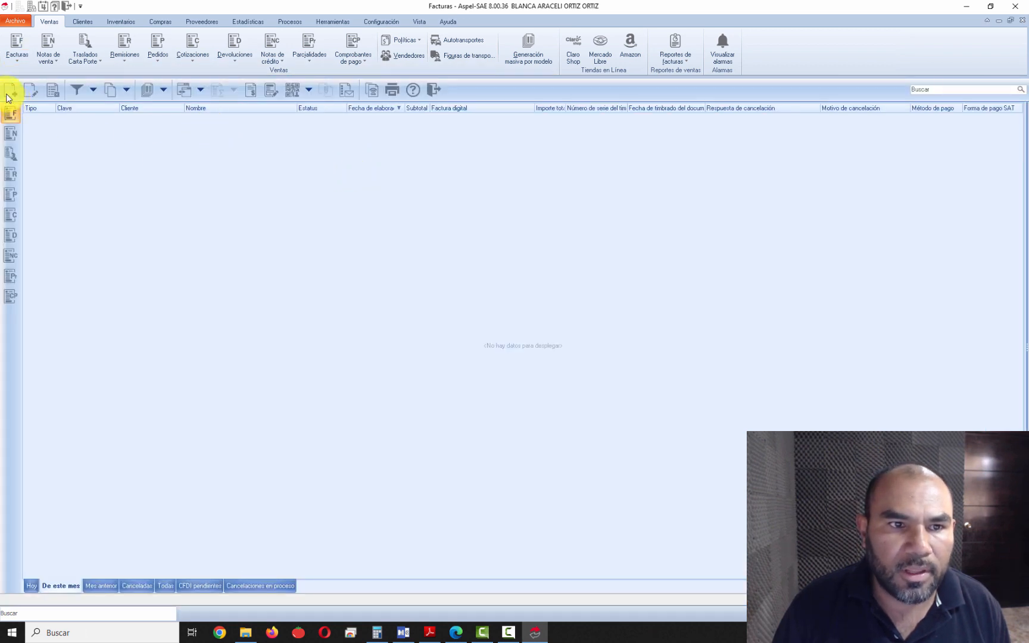
# - Start a new direct invoice for the customer found by name, using the digital folio series AA
pyautogui.click(8, 92)
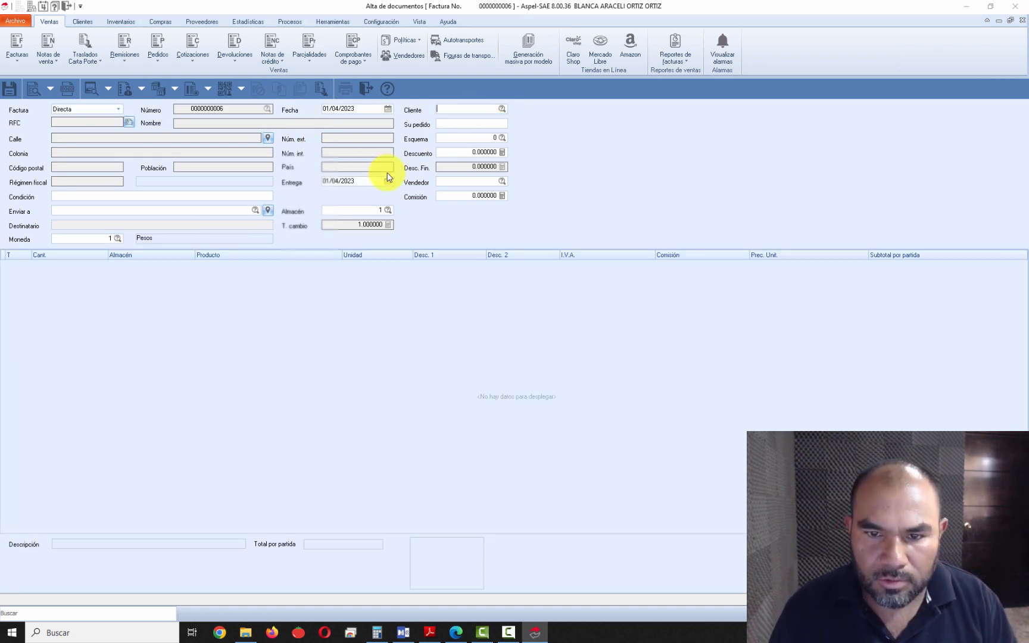
pyautogui.press('F2')
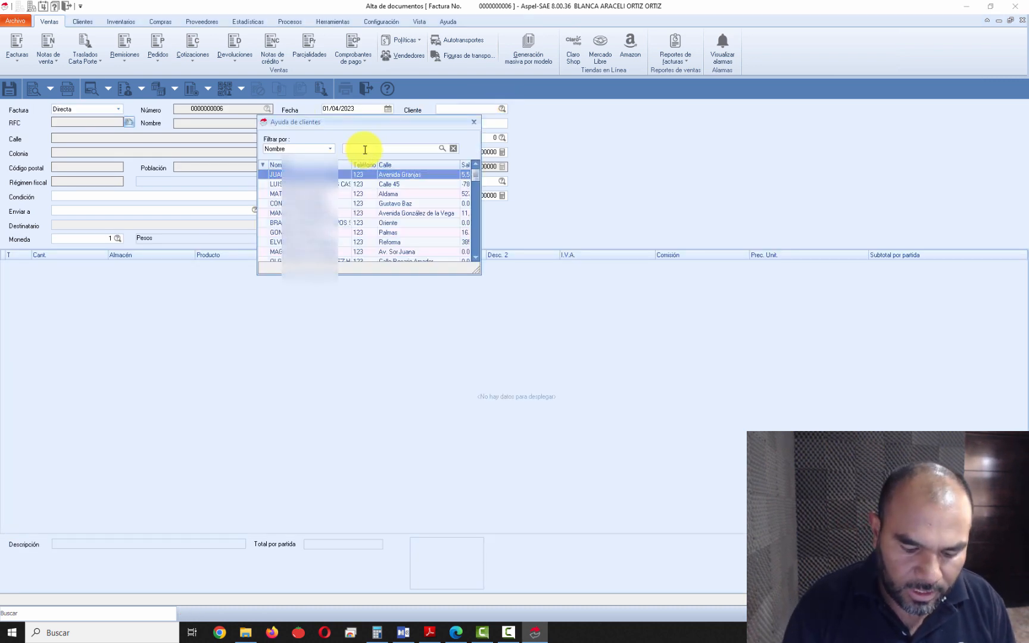
pyautogui.write('eliza')
pyautogui.press('Return')
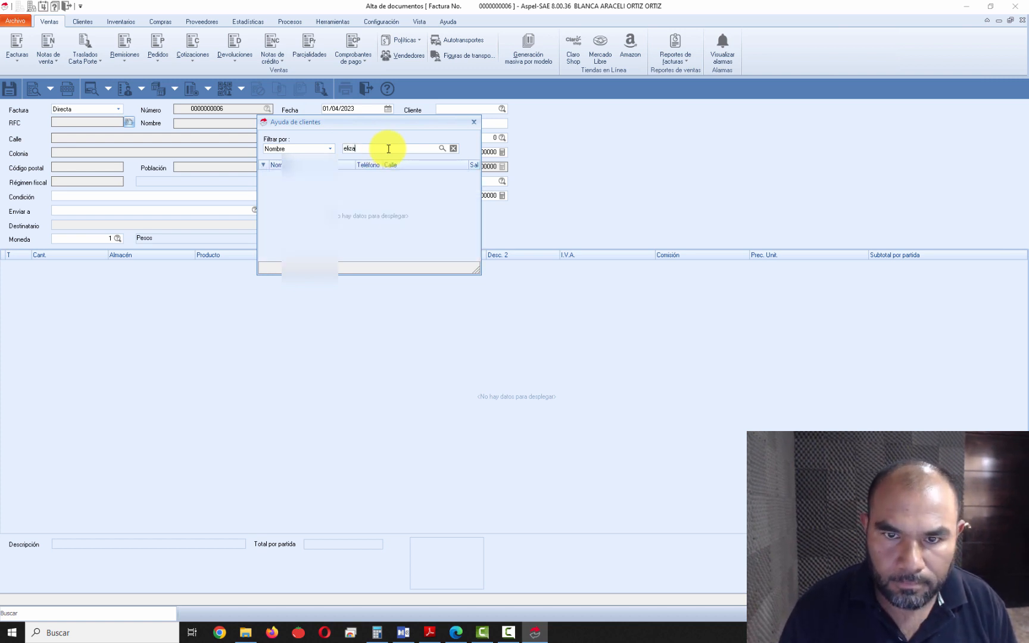
pyautogui.press('Return')
pyautogui.doubleClick(343, 204)
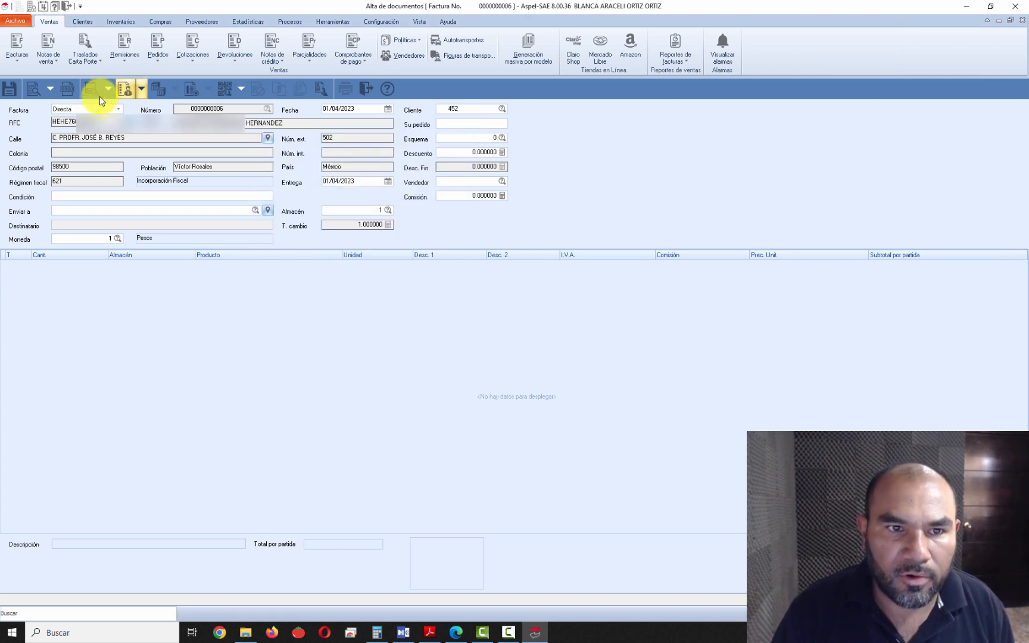
pyautogui.click(68, 90)
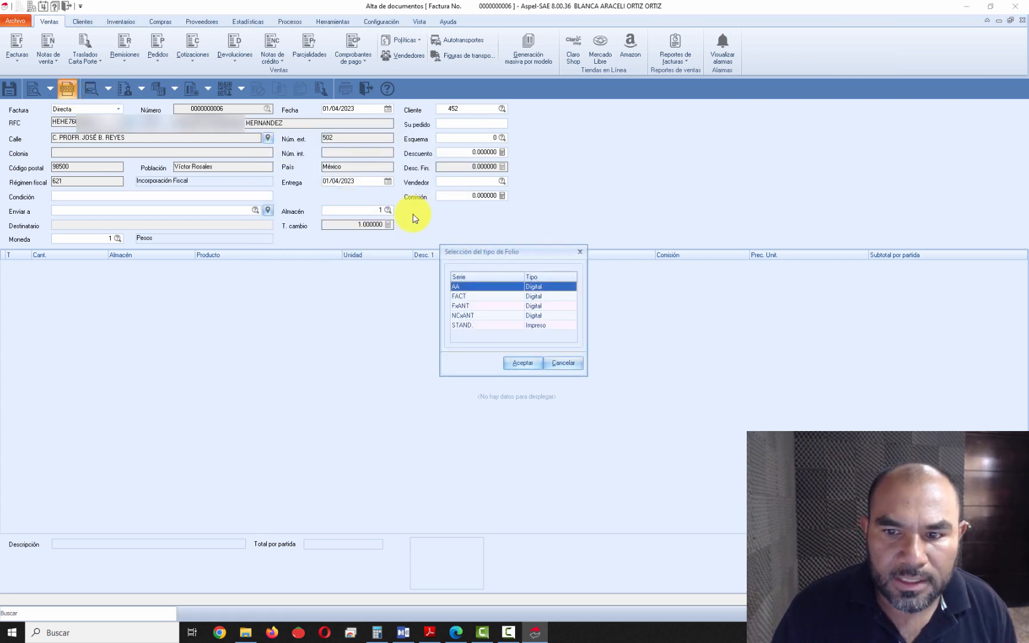
pyautogui.doubleClick(466, 289)
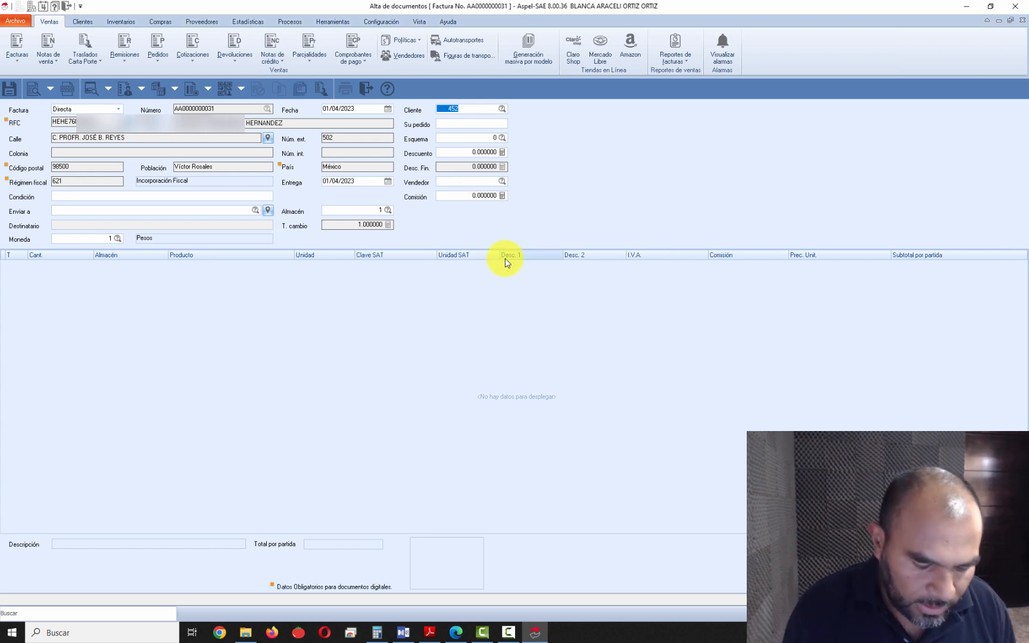
# - Highlight the Esquema field in the invoice header
pyautogui.hotkey('ctrl', 'shift', 'd')
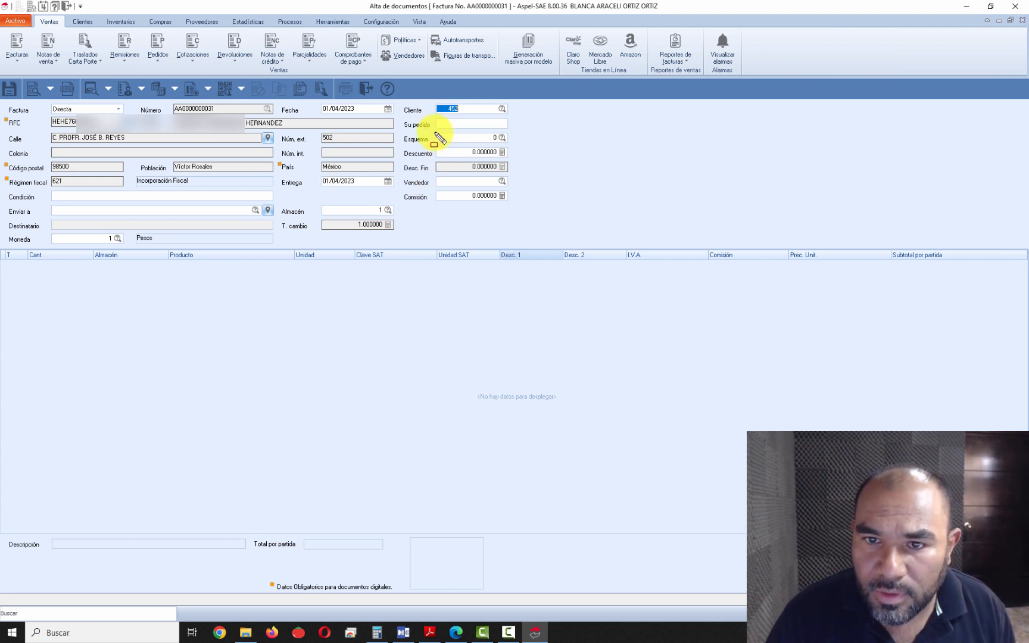
pyautogui.moveTo(434, 132); pyautogui.dragTo(519, 146)
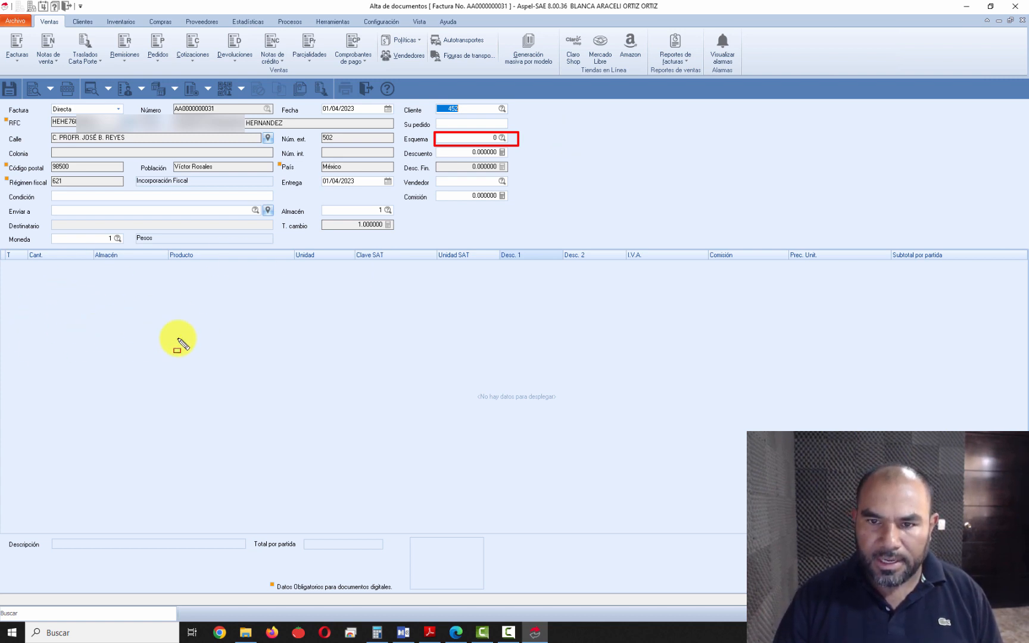
pyautogui.press('Escape')
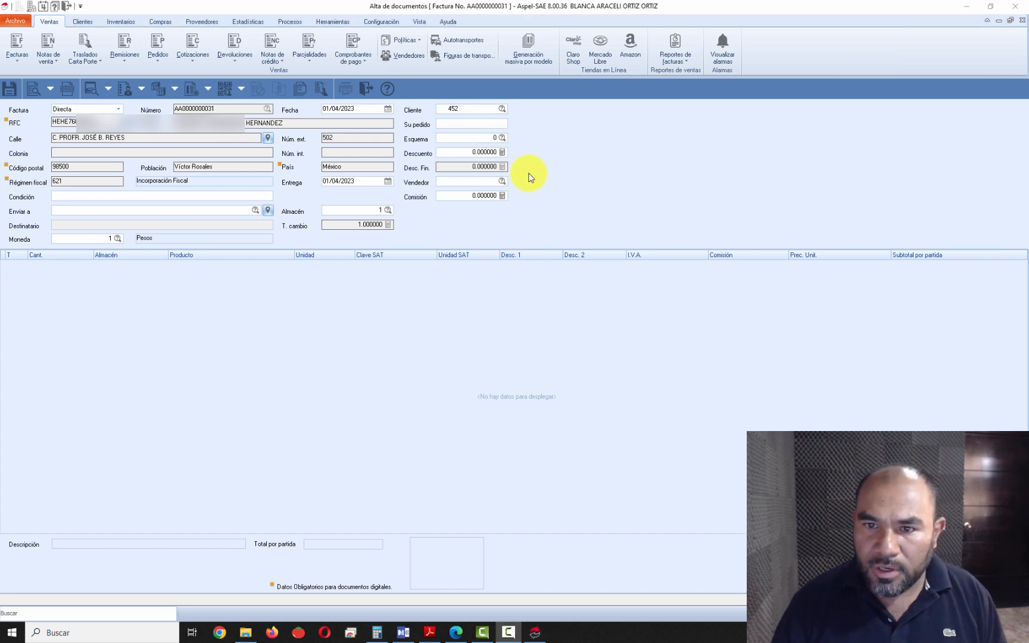
# - Assign tax scheme 1 (16 % IVA) to the invoice and reset its Esquema to 0
pyautogui.click(503, 139)
pyautogui.click(502, 138)
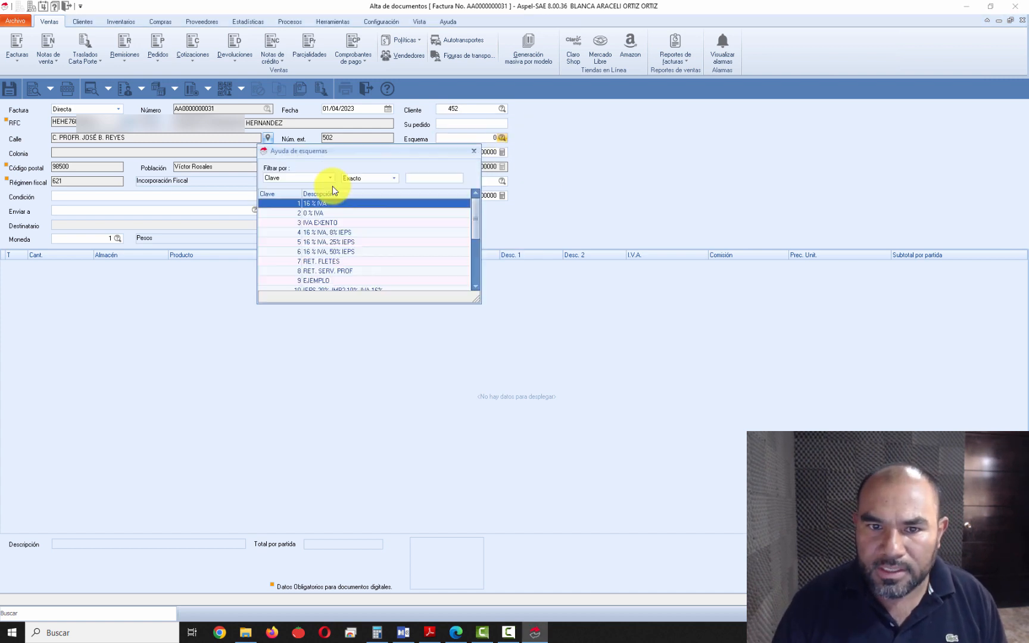
pyautogui.doubleClick(298, 205)
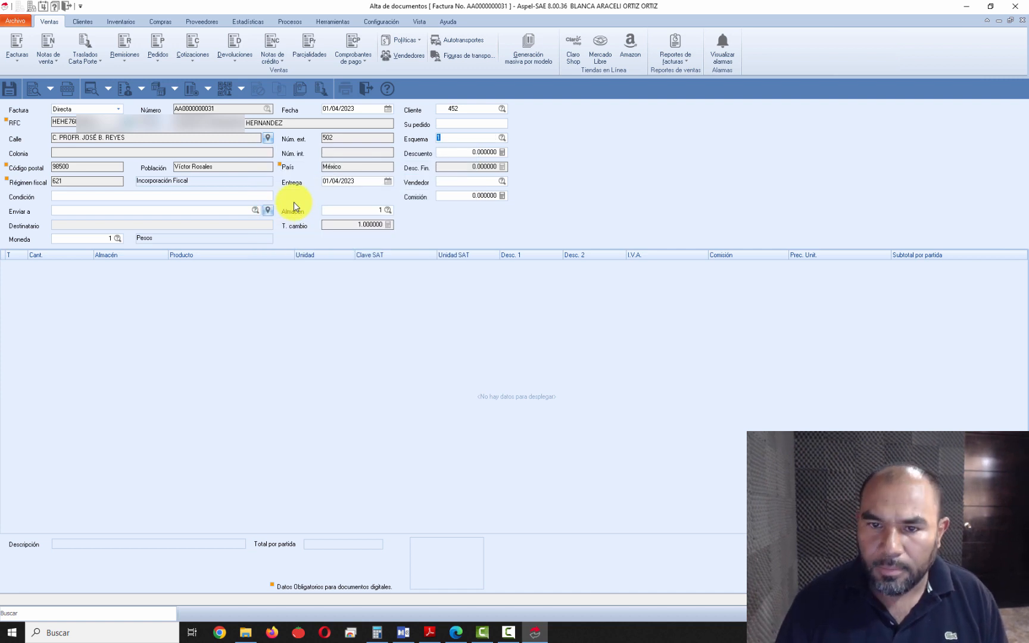
pyautogui.write('0')
pyautogui.press('Tab')
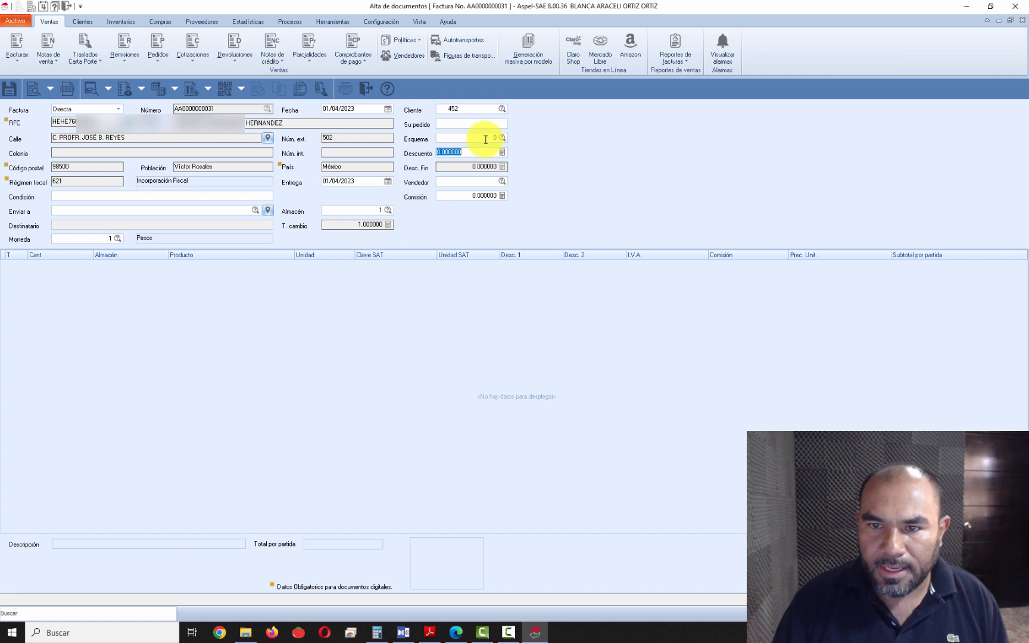
# - Add one unit of product 1010 to the invoice at its default price, leaving the line's observations blank
pyautogui.click(53, 299)
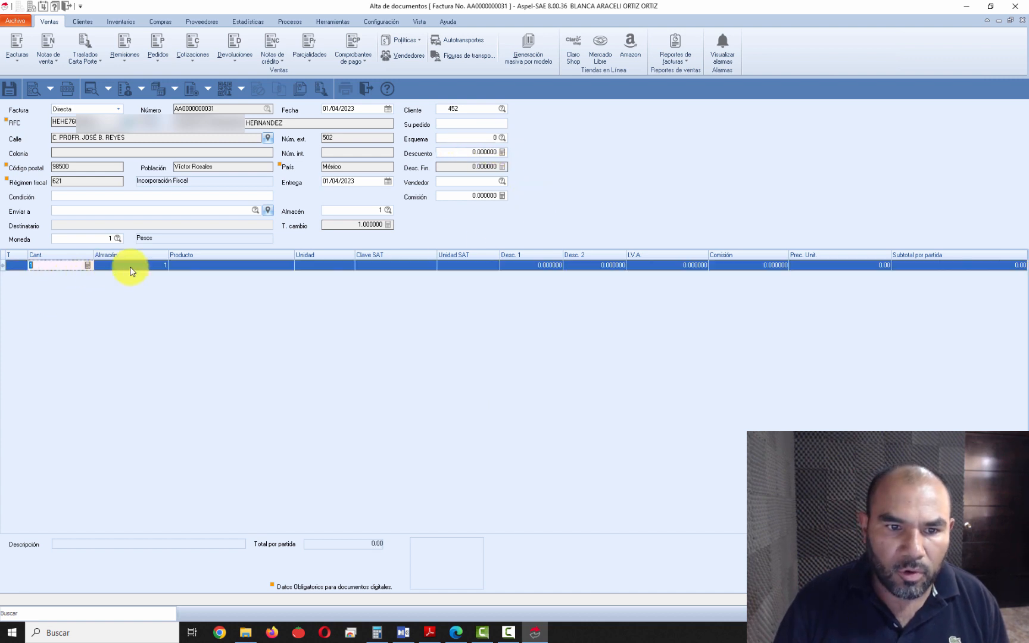
pyautogui.click(232, 266)
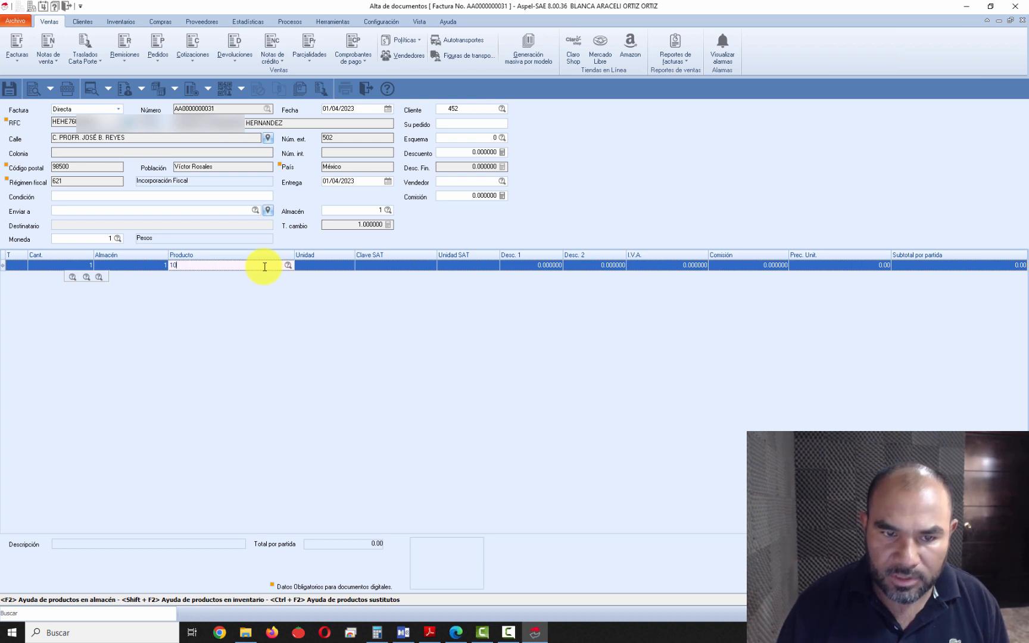
pyautogui.press('Return')
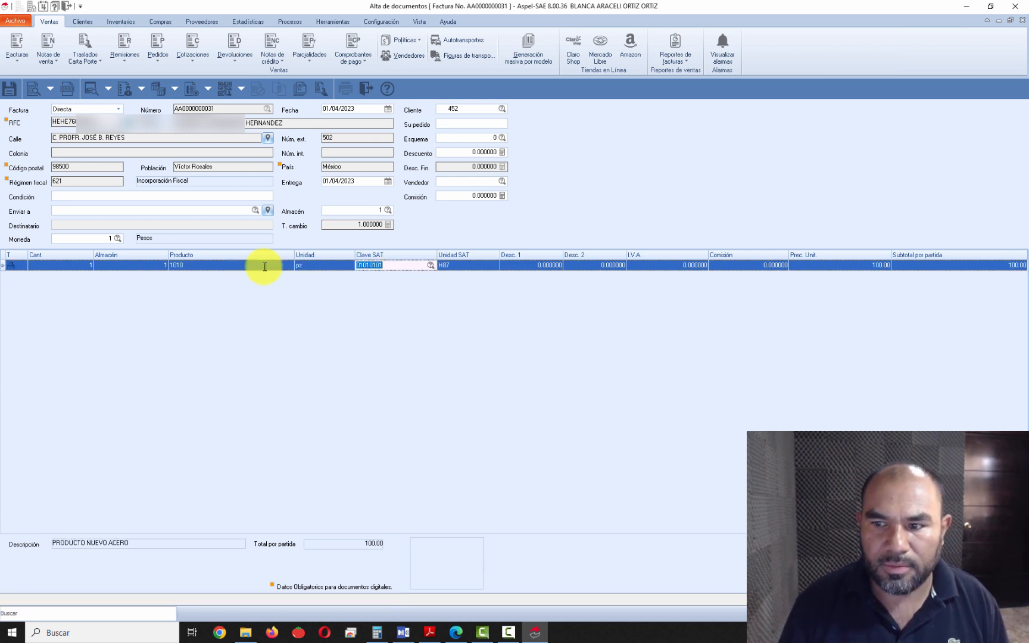
pyautogui.press('Return')
pyautogui.press('Return')
pyautogui.press('Return')
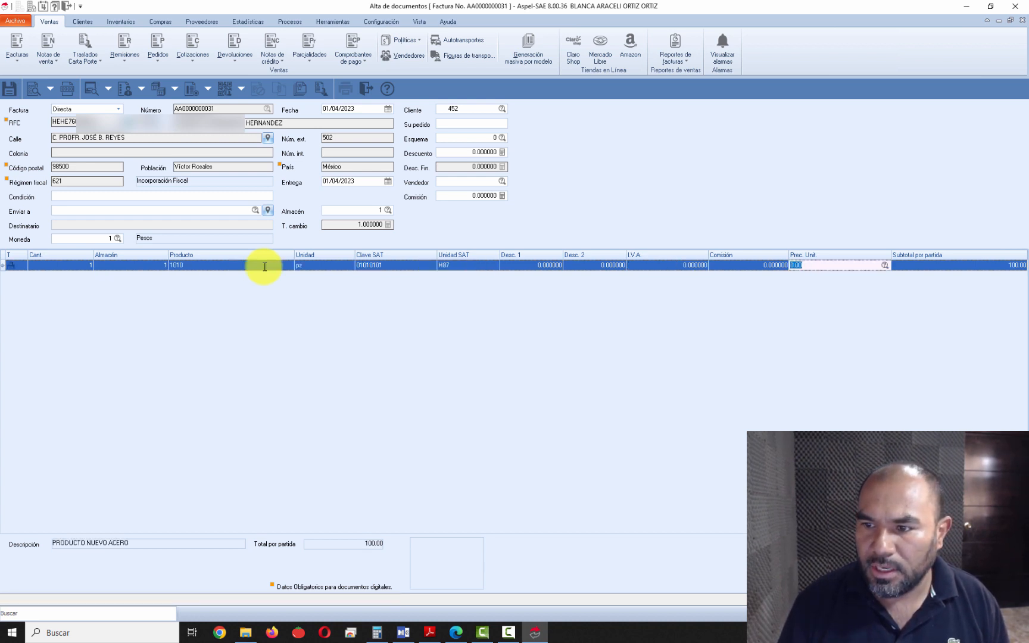
pyautogui.press('Return')
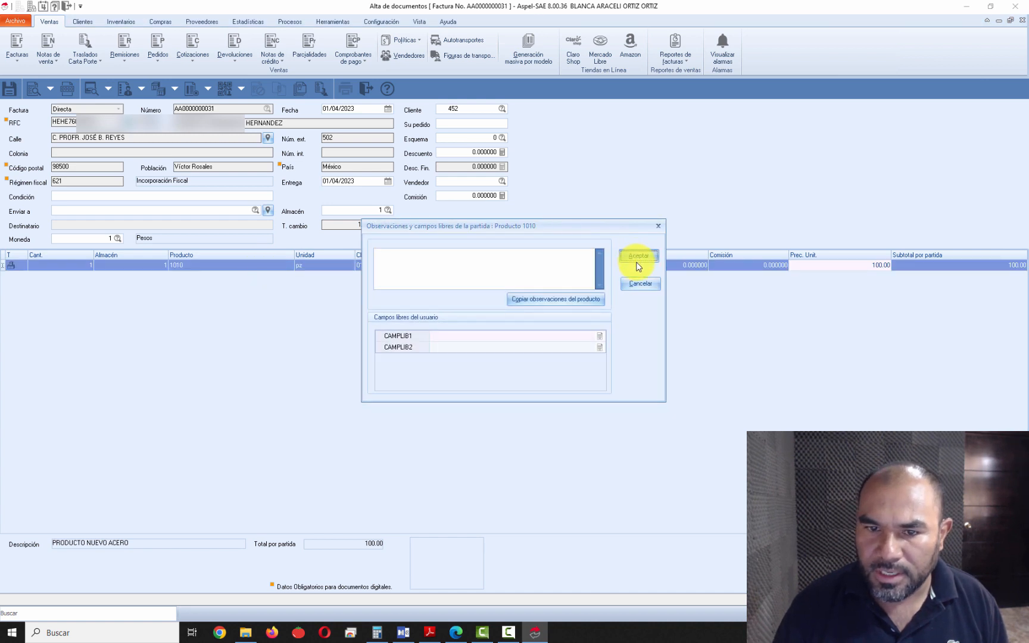
pyautogui.click(638, 256)
pyautogui.click(160, 277)
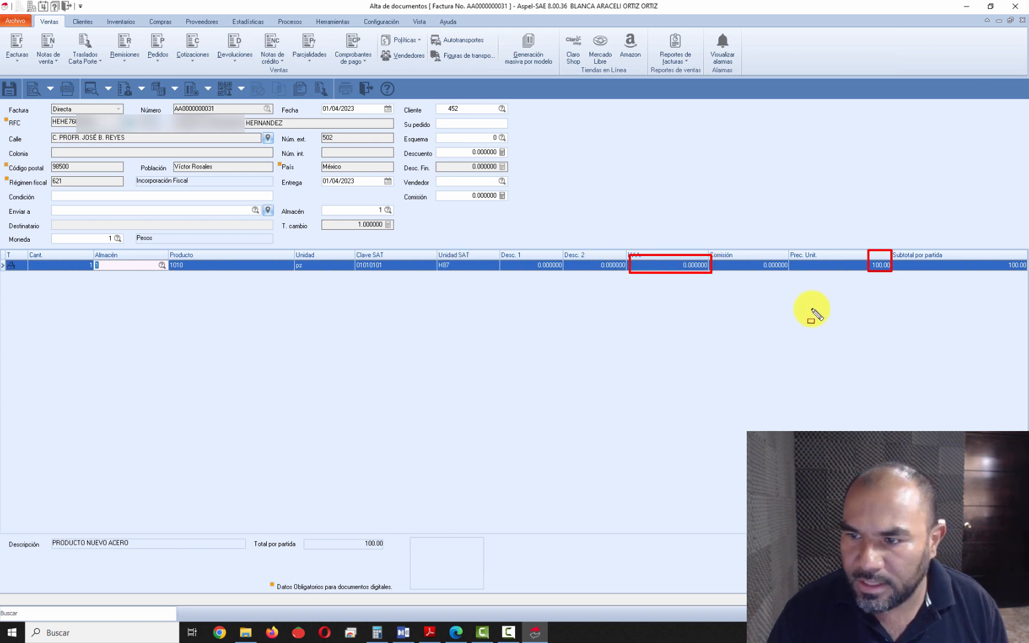
pyautogui.press('Escape')
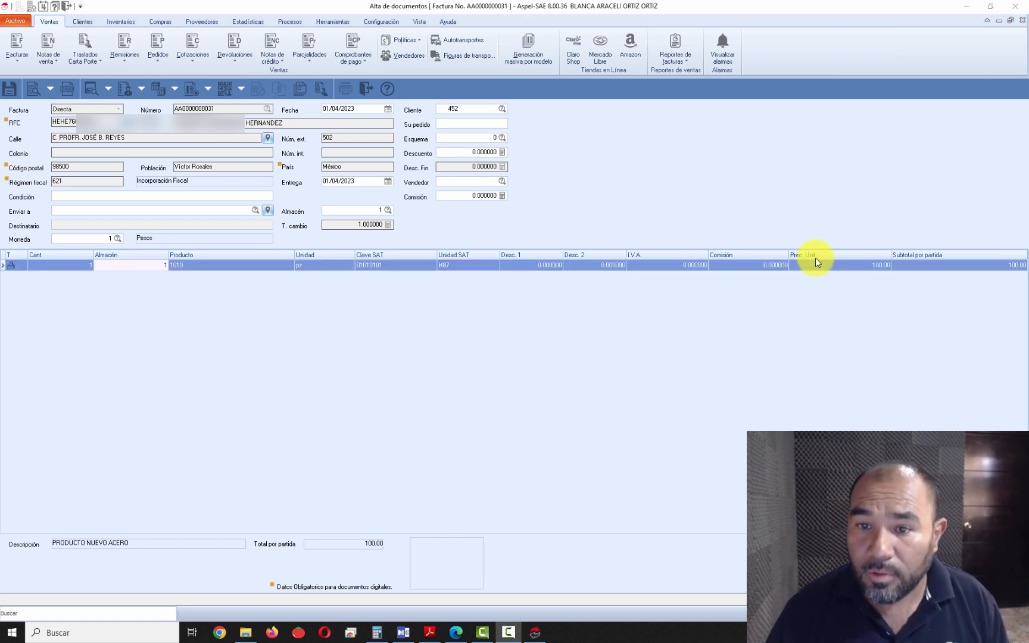
# - Apply tax scheme 1 (16 % IVA) to the invoice containing product 1010, and return Esquema to 0
pyautogui.click(504, 138)
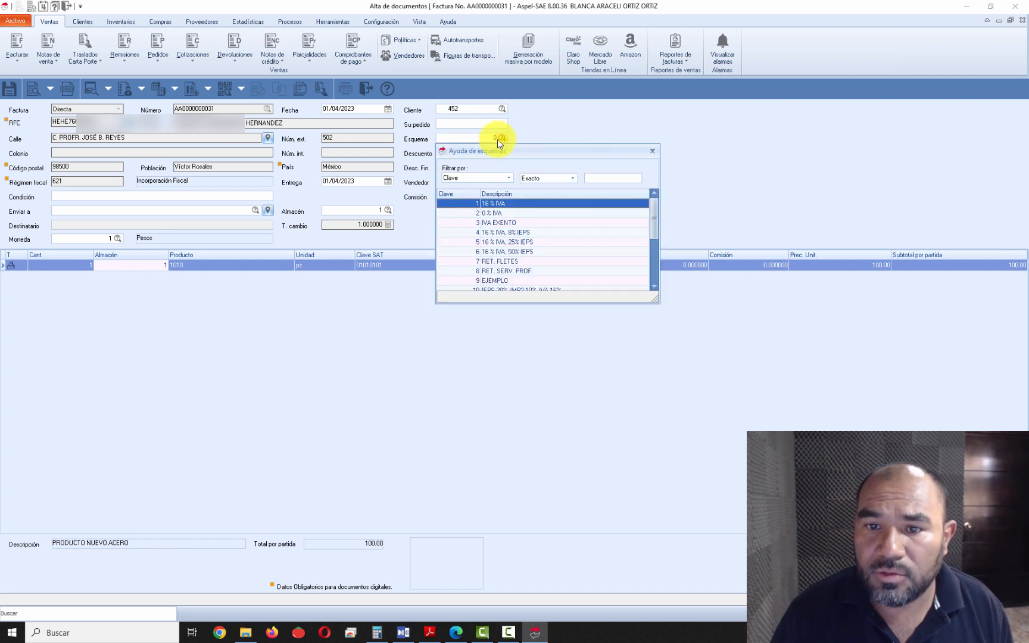
pyautogui.doubleClick(469, 202)
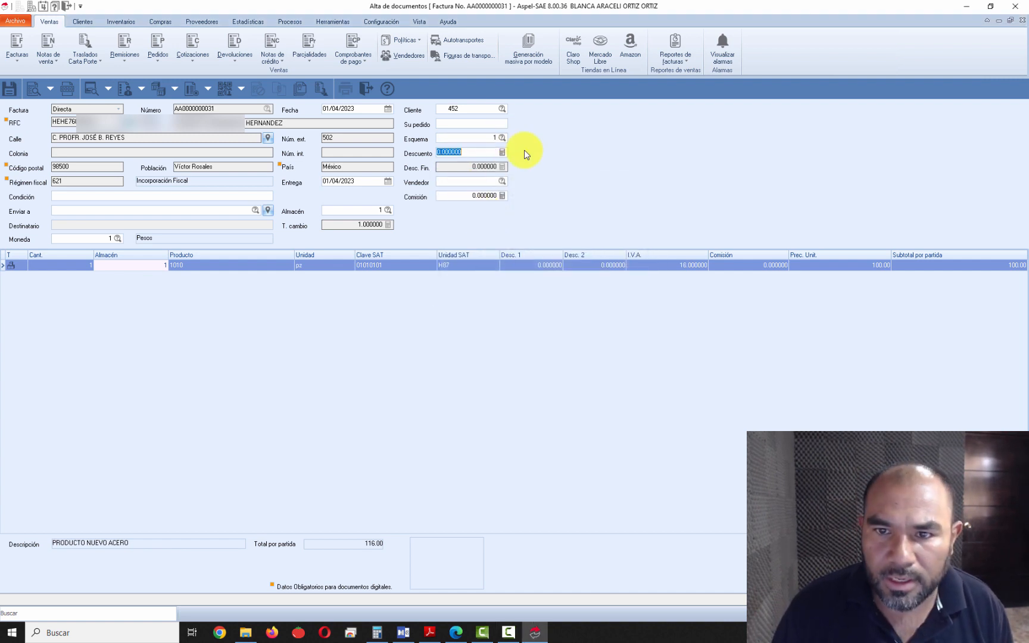
pyautogui.press('Tab')
pyautogui.click(447, 265)
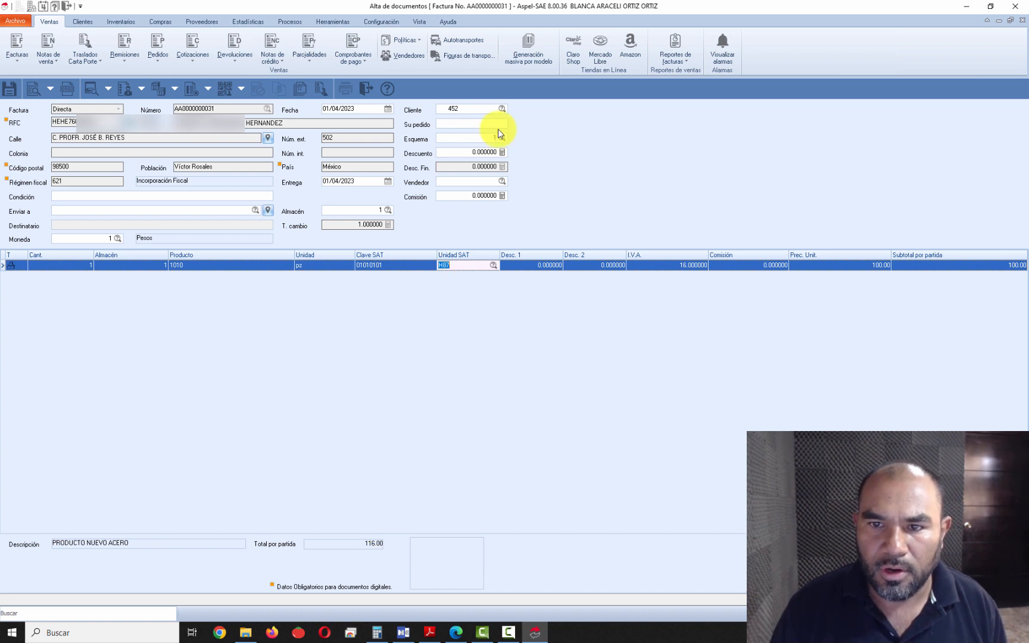
pyautogui.click(471, 137)
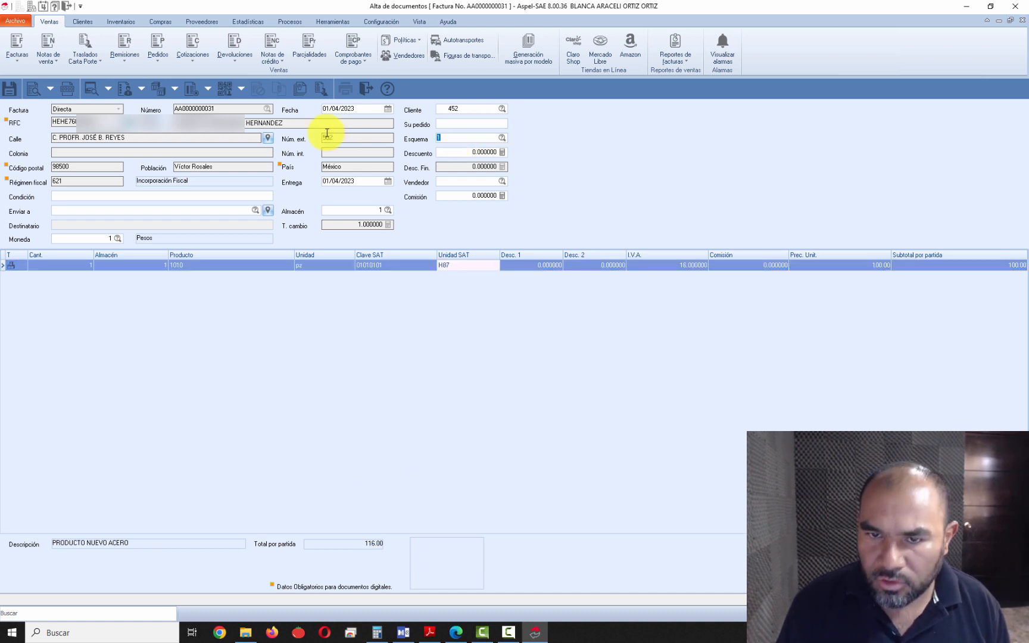
pyautogui.write('0')
pyautogui.press('Tab')
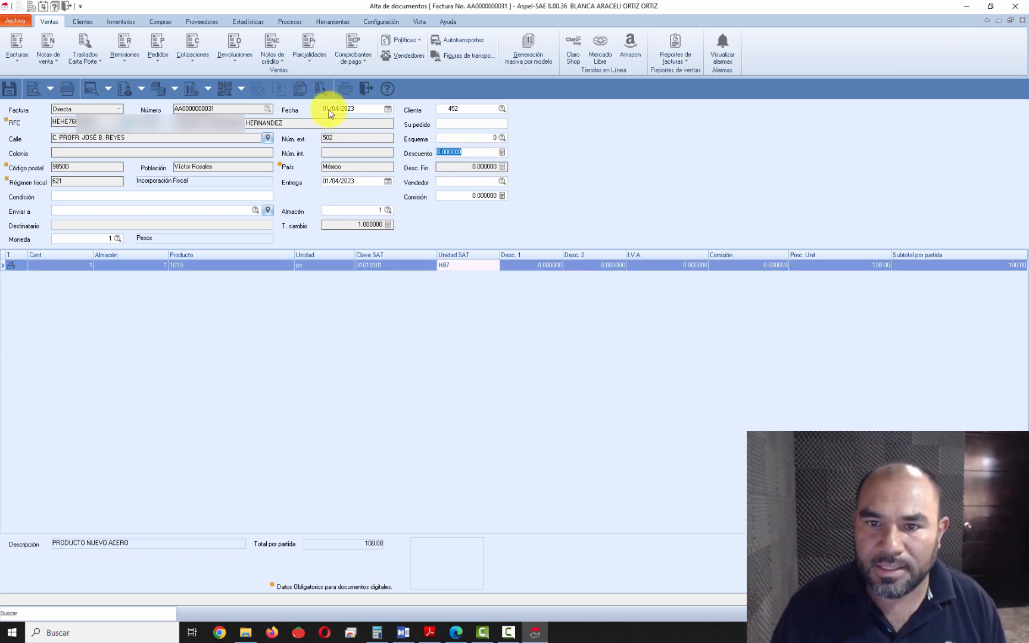
# - Confirm the product 1010 line again with Esquema left at 0 and accept its blank observations
pyautogui.click(476, 138)
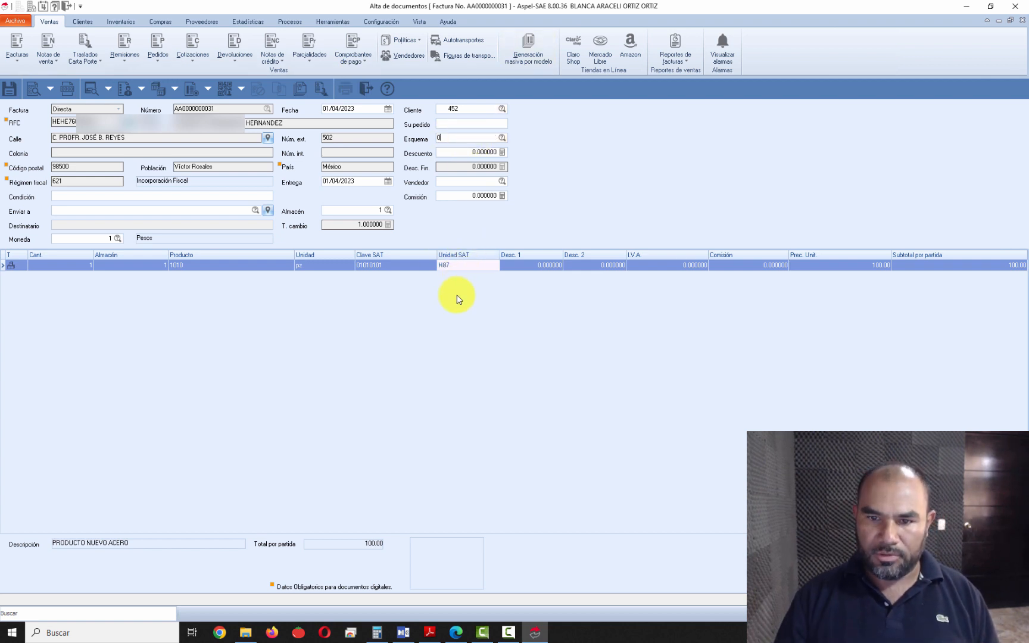
pyautogui.click(324, 307)
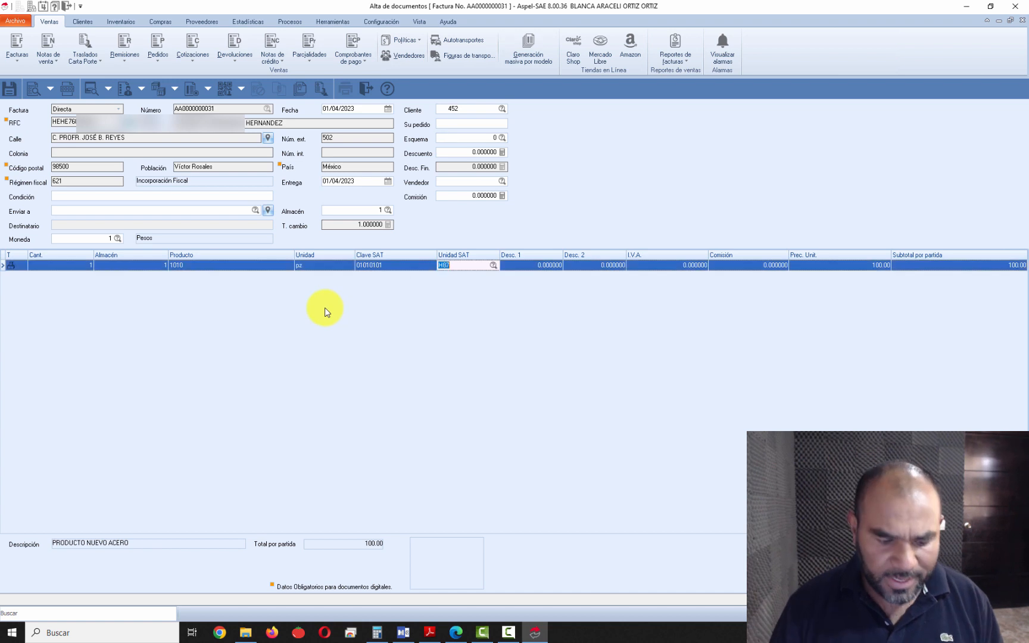
pyautogui.press('Tab')
pyautogui.press('Tab')
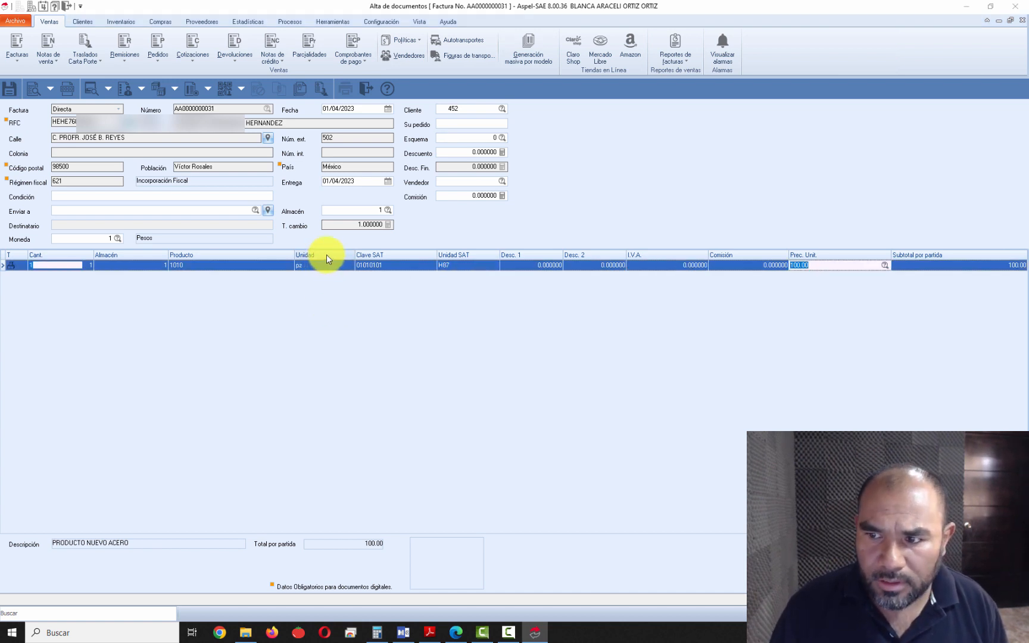
pyautogui.press('Tab')
pyautogui.click(638, 256)
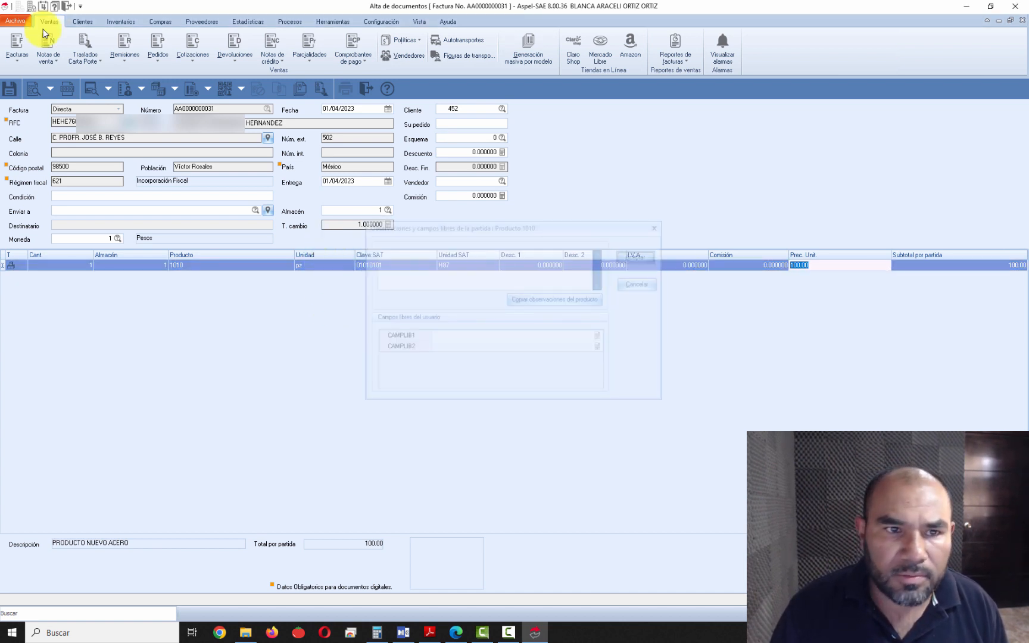
# - Save the invoice with blank document observations and the payment condition A crédito sin enganche, accepting the proposed fiscal data
pyautogui.click(13, 91)
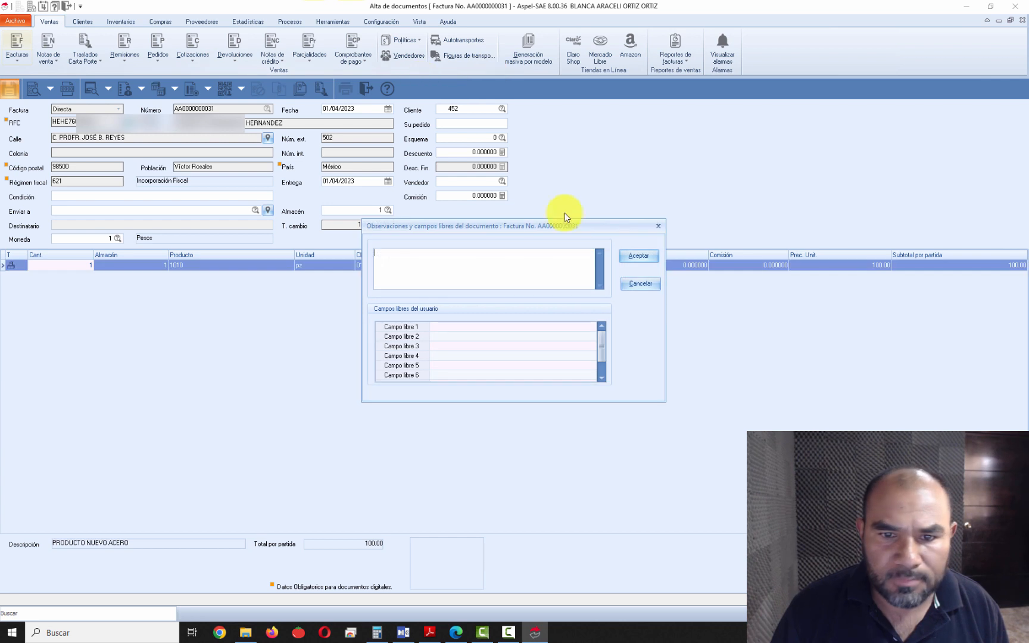
pyautogui.click(642, 257)
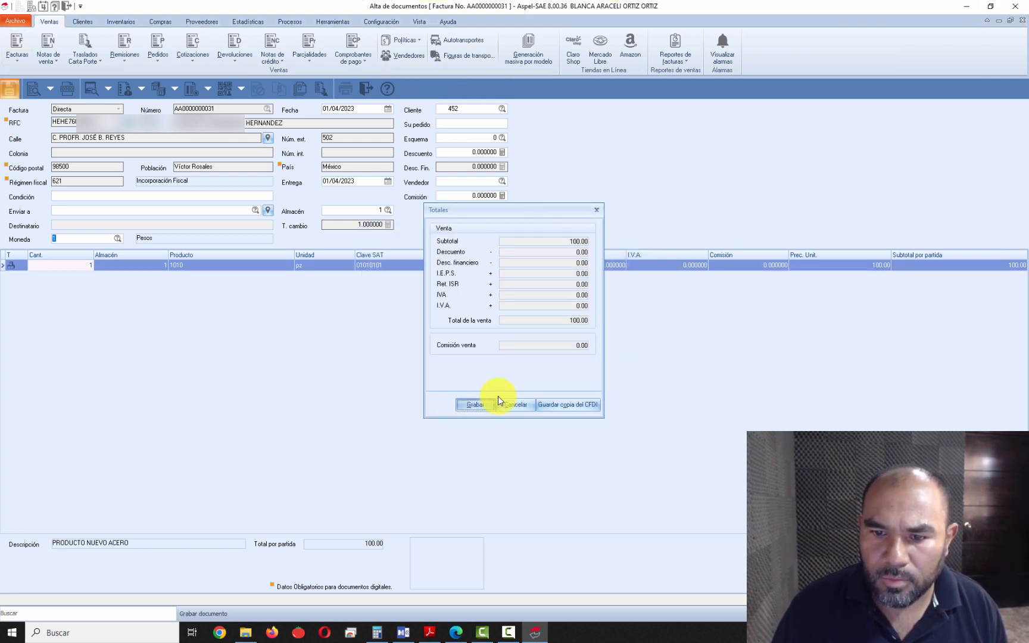
pyautogui.click(495, 404)
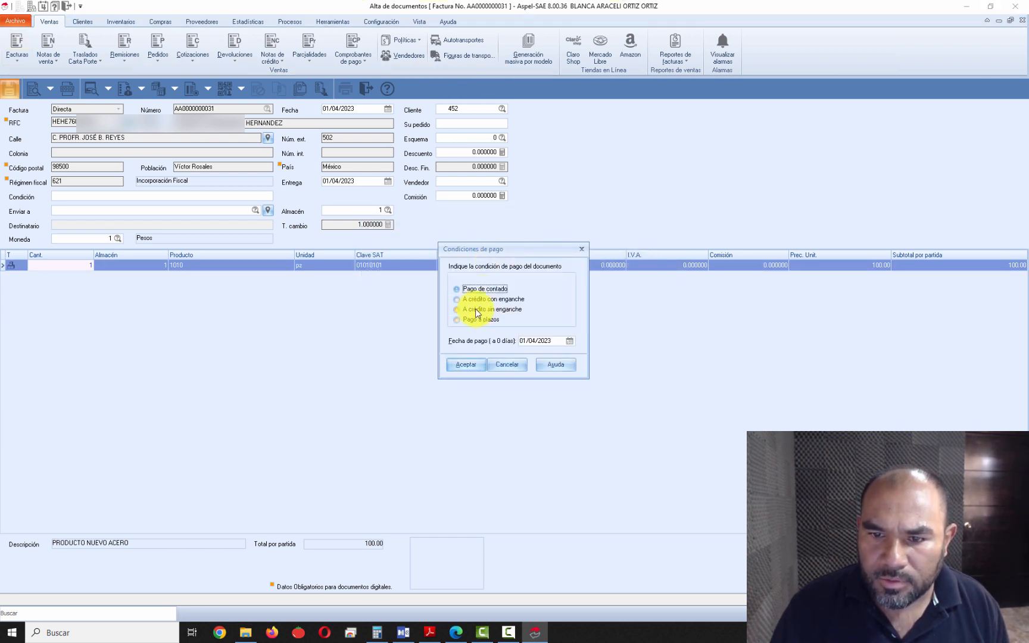
pyautogui.click(476, 309)
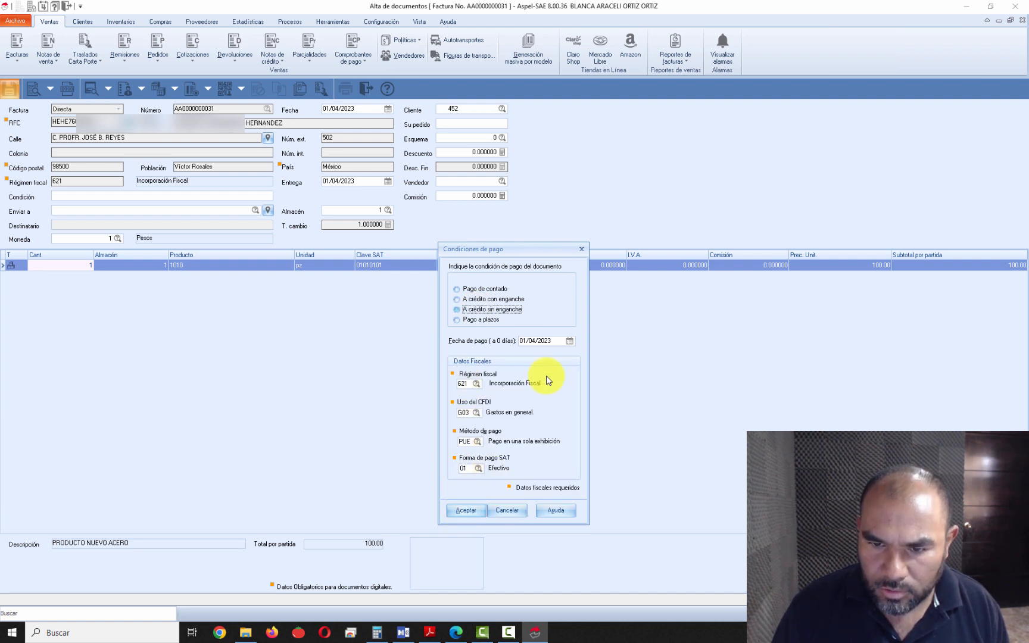
pyautogui.click(466, 512)
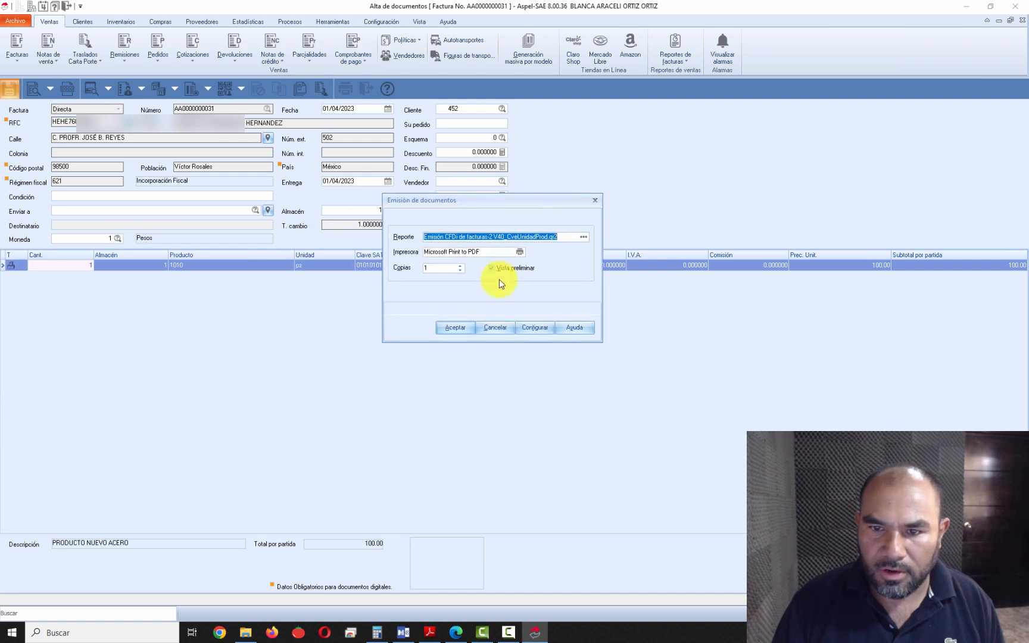
# - Preview the invoice's CFDI report, examine its unit price, taxes and total, and close the preview
pyautogui.click(458, 327)
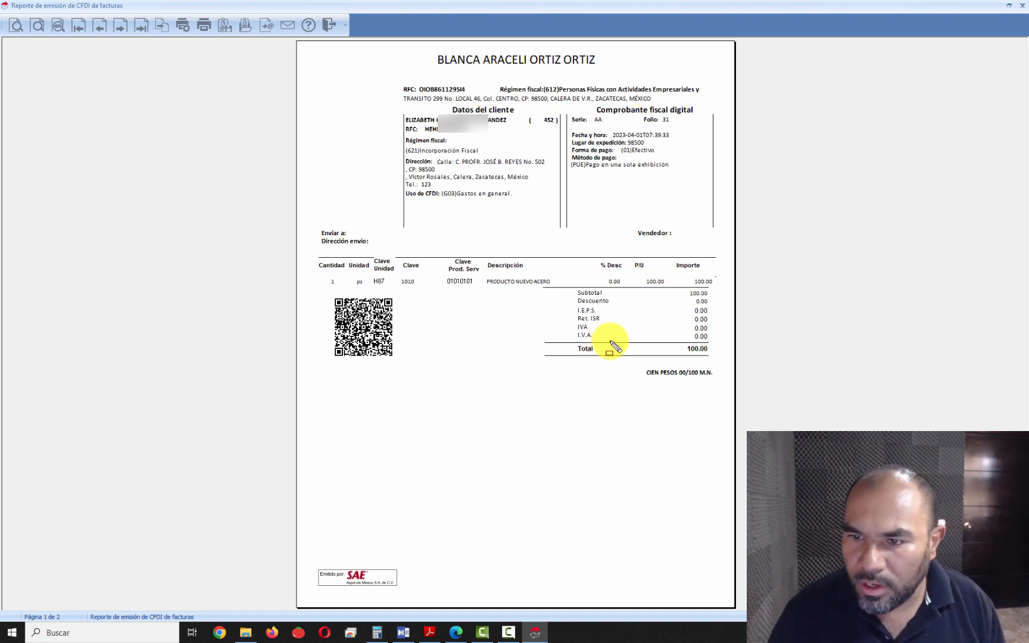
pyautogui.moveTo(643, 273); pyautogui.dragTo(664, 287)
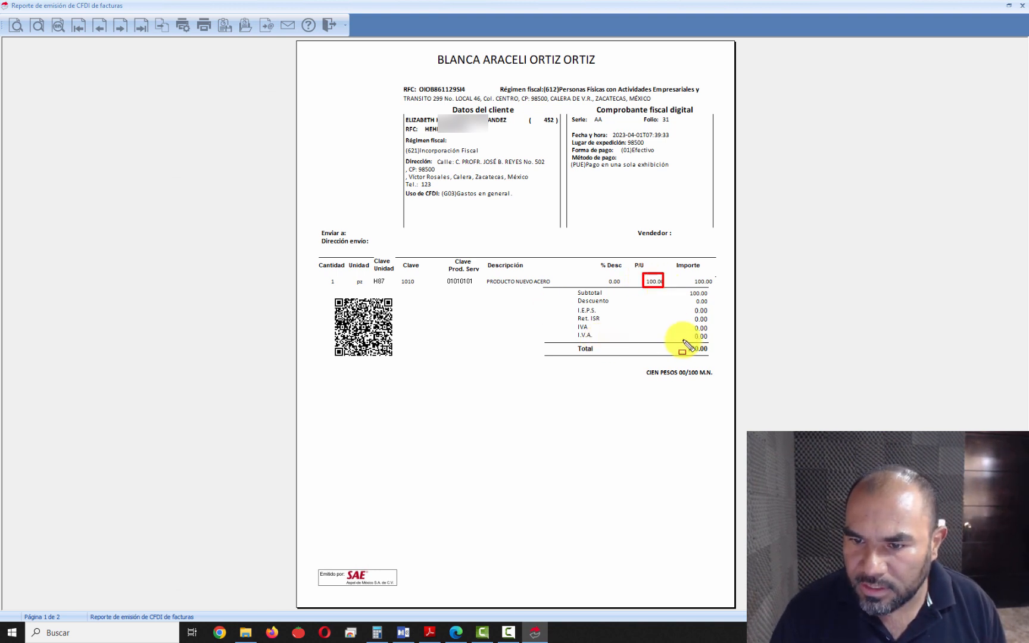
pyautogui.moveTo(681, 360); pyautogui.dragTo(719, 339)
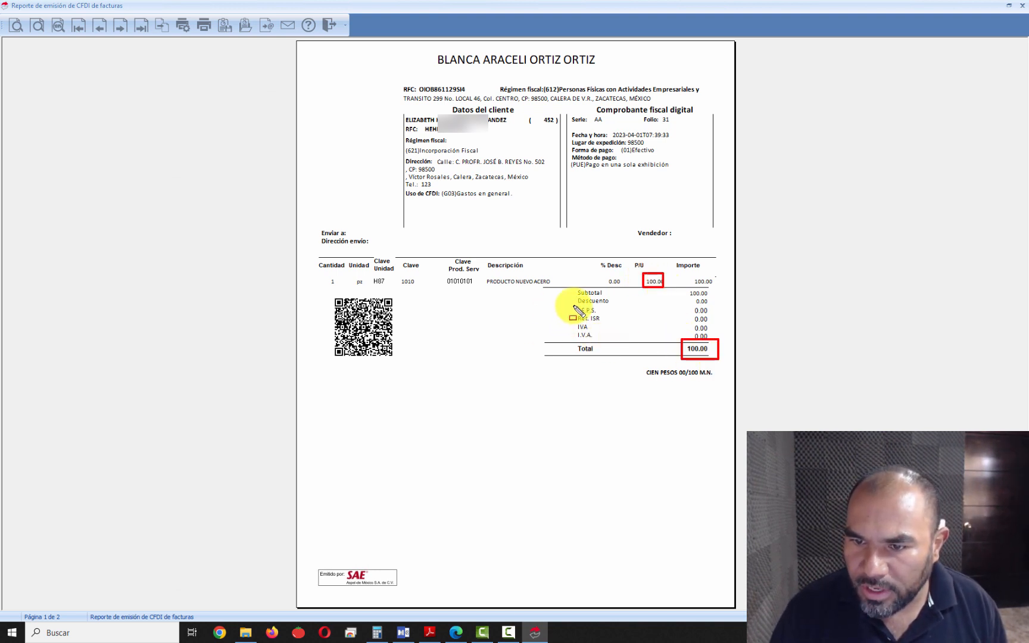
pyautogui.moveTo(573, 305)
pyautogui.mouseDown()
pyautogui.moveTo(579, 330)
pyautogui.moveTo(713, 342)
pyautogui.mouseUp()
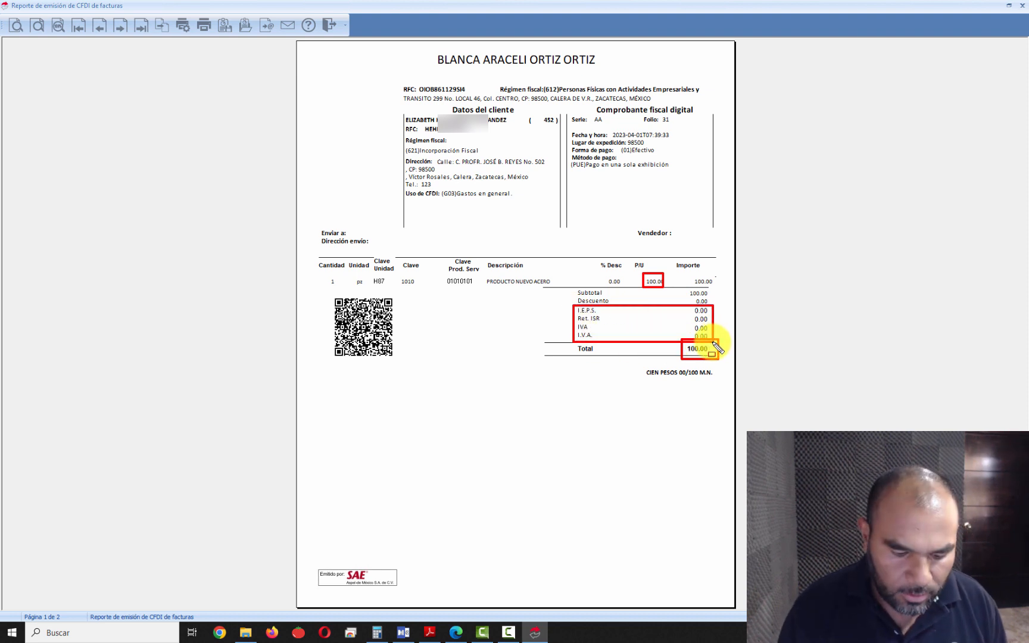
pyautogui.press('e')
pyautogui.press('Escape')
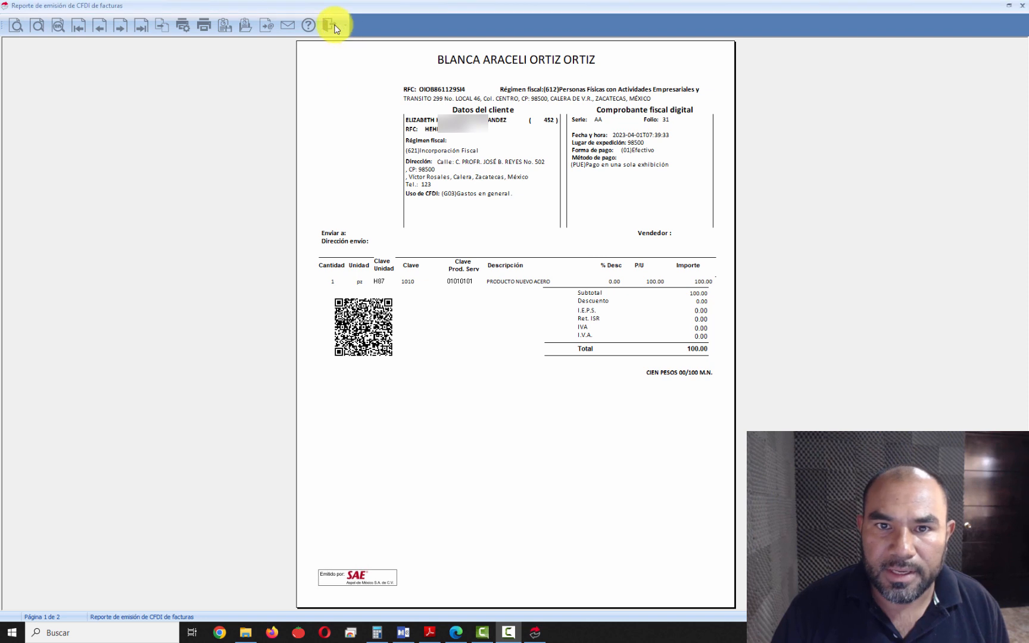
pyautogui.click(334, 26)
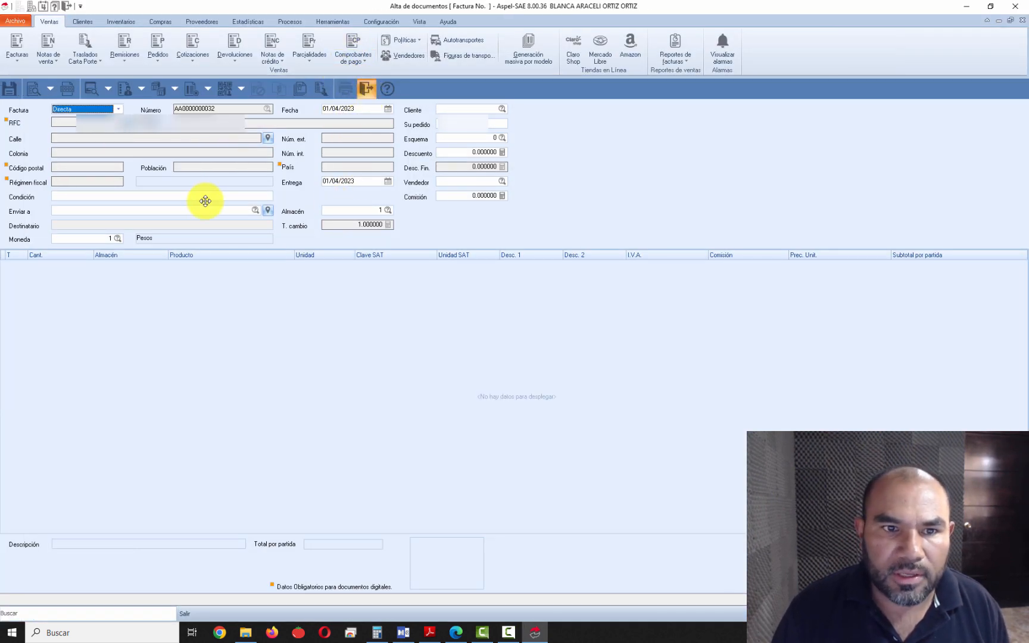
# - Leave the new invoice form and open the stamped invoice in Aspel-Visor CFDI
pyautogui.press('Escape')
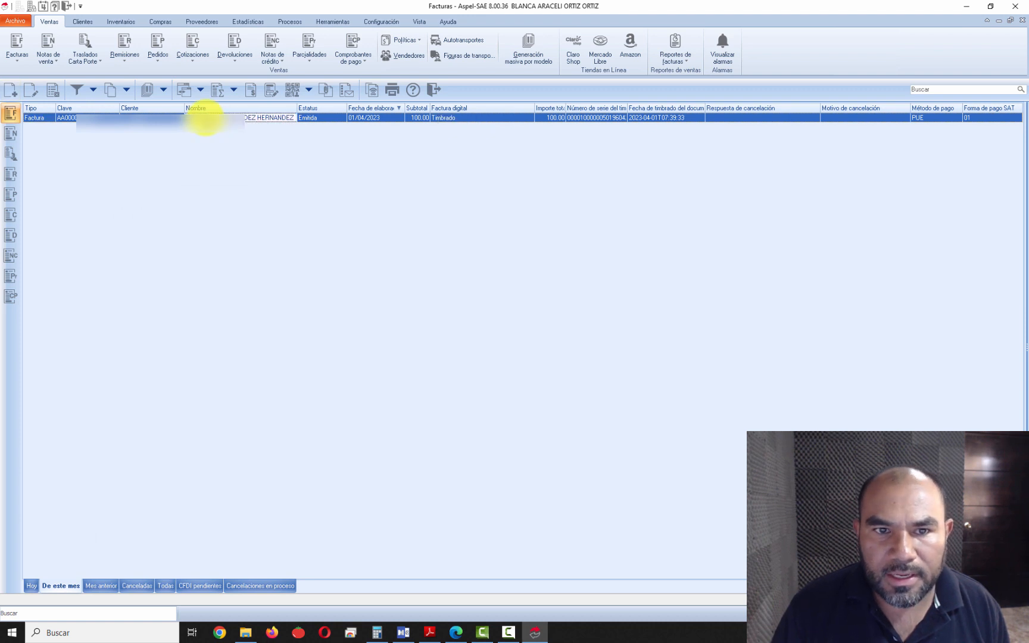
pyautogui.click(310, 91)
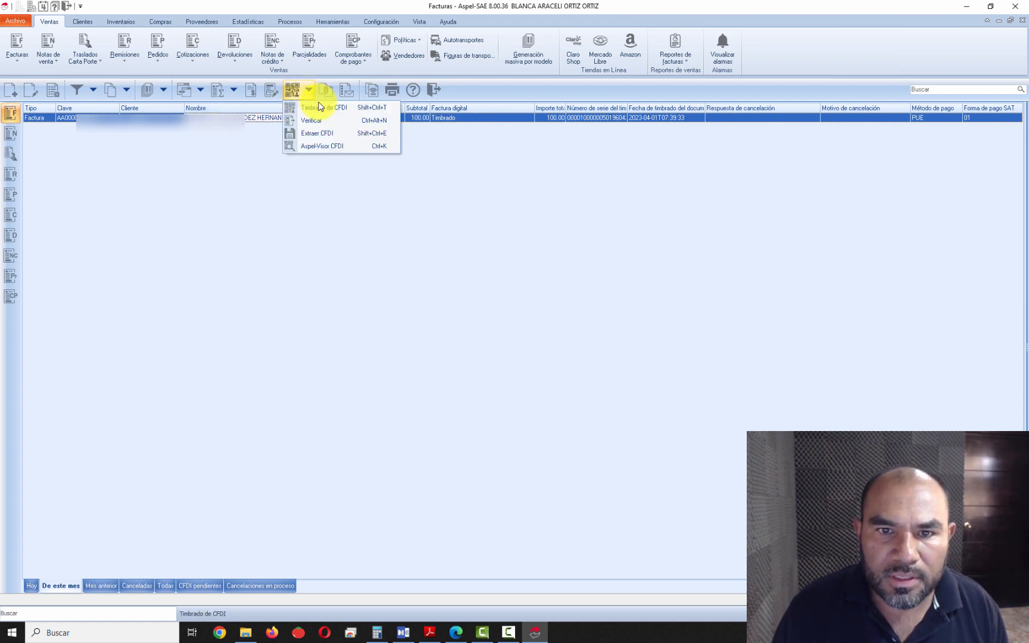
pyautogui.click(311, 92)
pyautogui.click(312, 93)
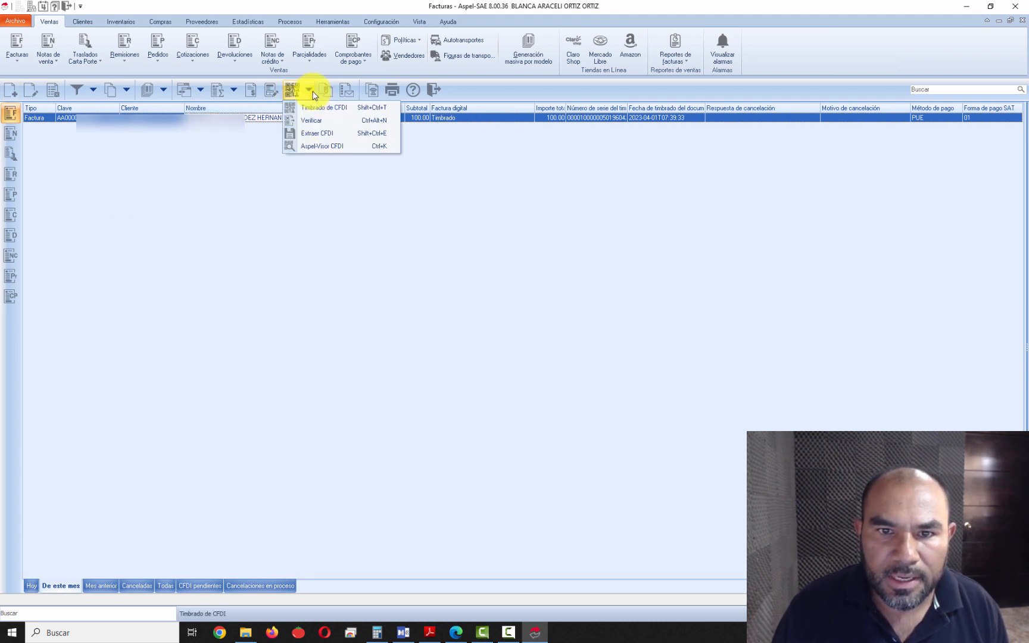
pyautogui.click(337, 146)
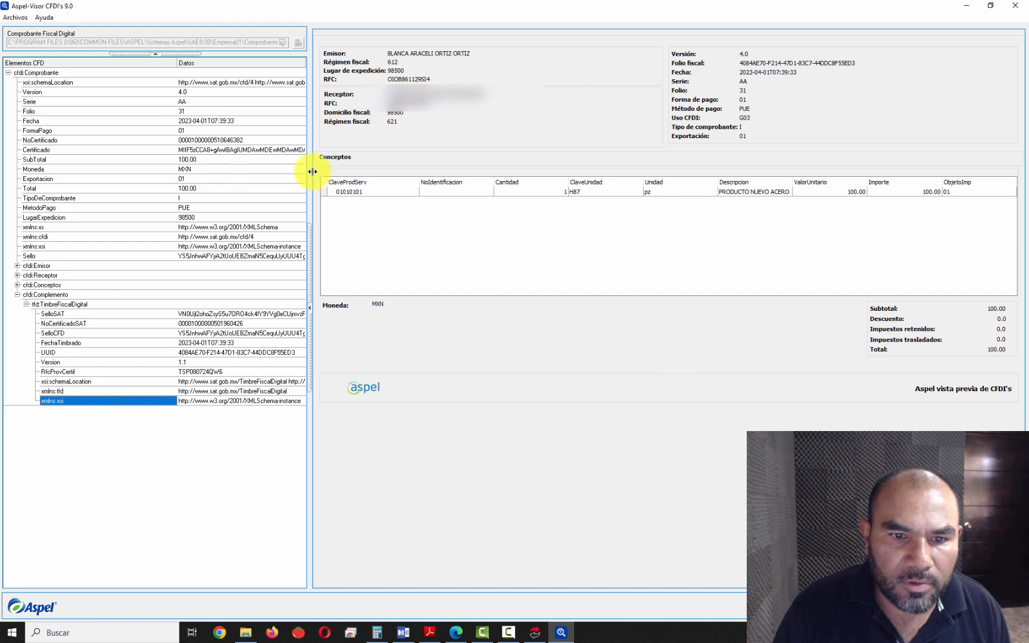
# - Expand the Conceptos and Concepto nodes of the CFDI and examine the ObjetoImp value
pyautogui.click(43, 286)
pyautogui.click(17, 286)
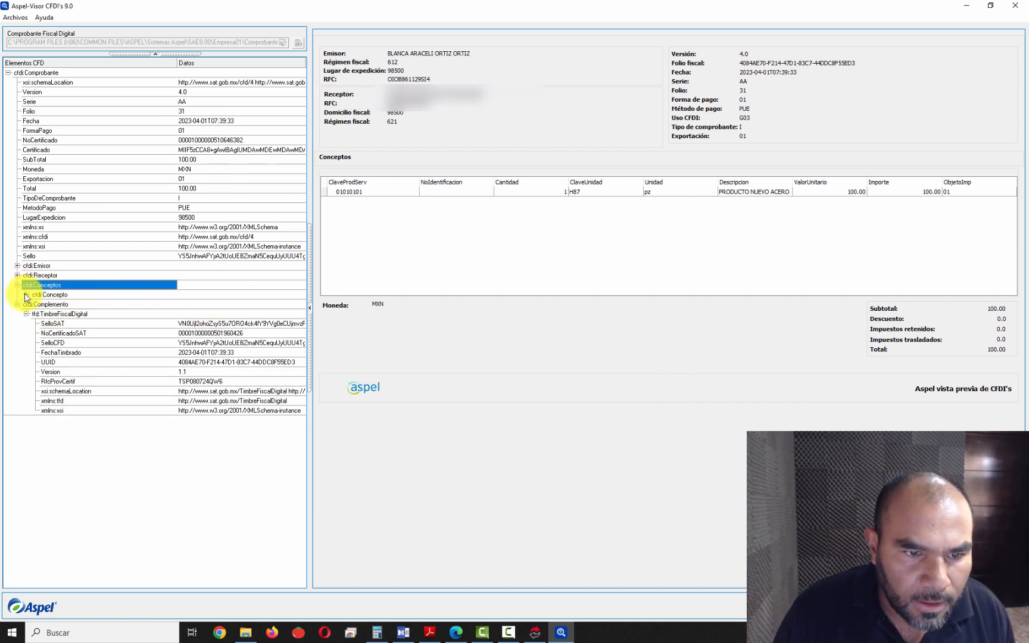
pyautogui.click(26, 295)
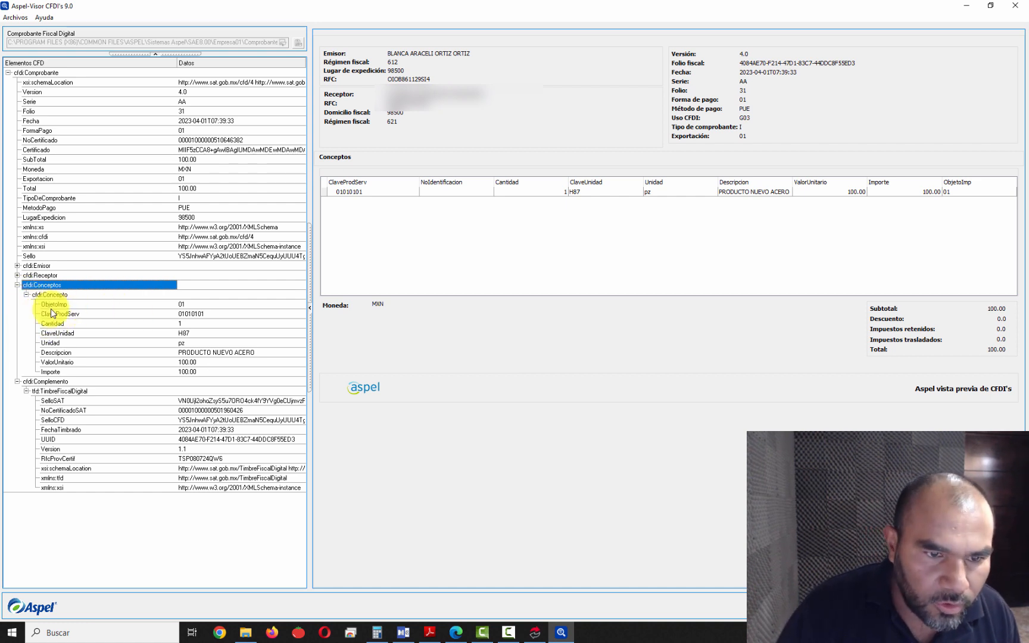
pyautogui.hotkey('ctrl', 'shift', 'd')
pyautogui.moveTo(39, 302); pyautogui.dragTo(222, 310)
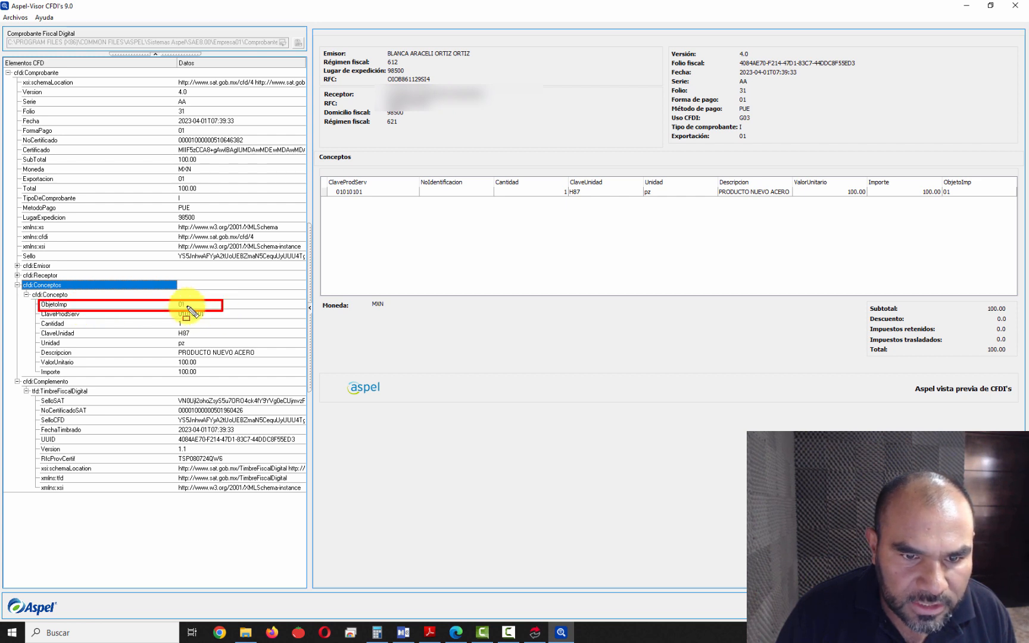
pyautogui.hotkey('ctrl', 'shift', 'd')
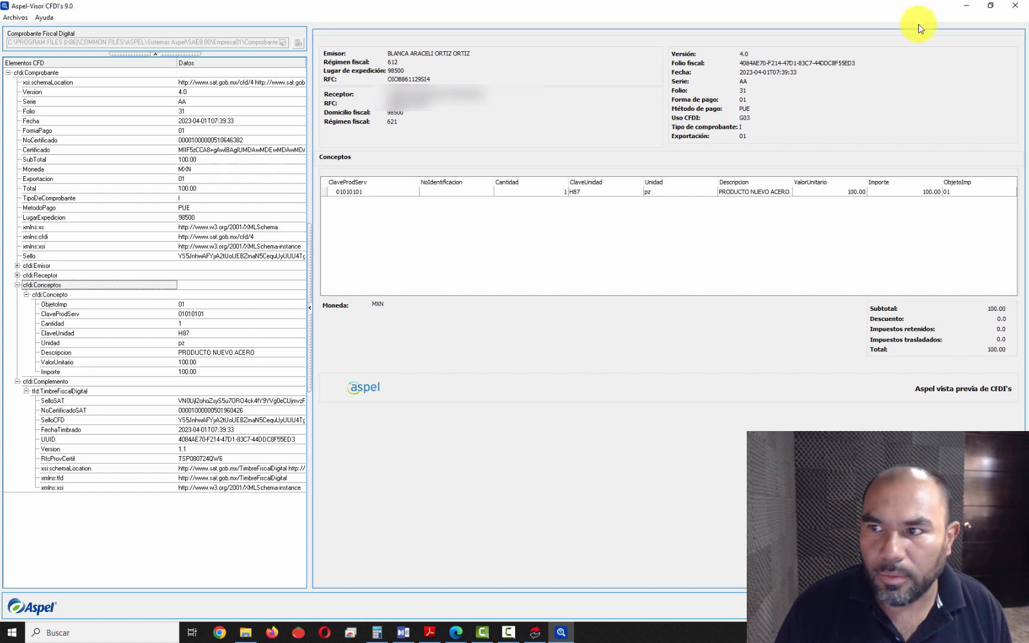
# - Close the CFDI viewer and open the details of the 16 % IVA tax scheme in Aspel SAE
pyautogui.click(1015, 8)
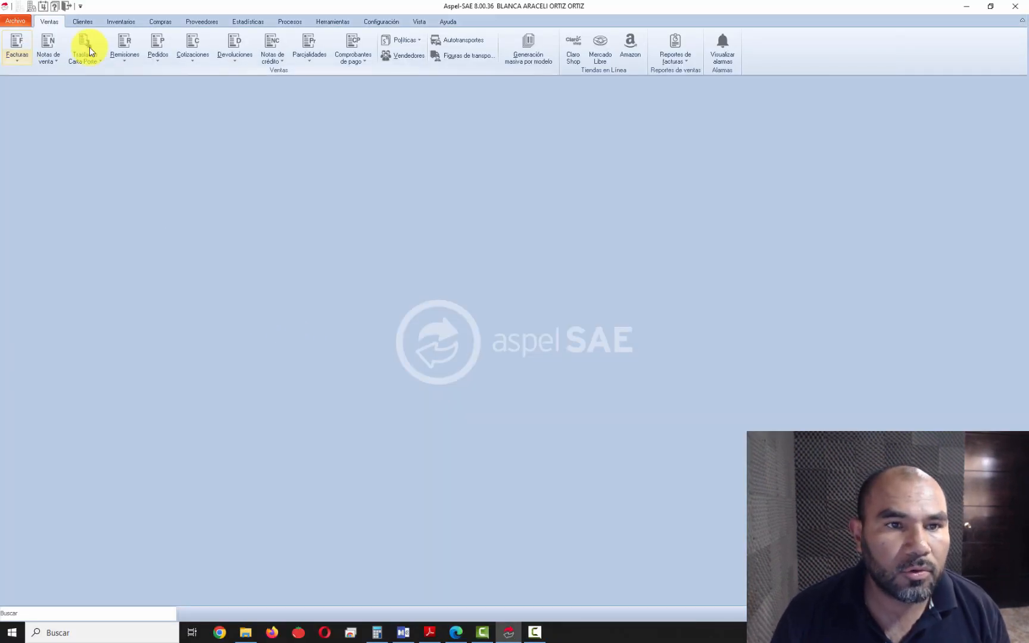
pyautogui.click(114, 21)
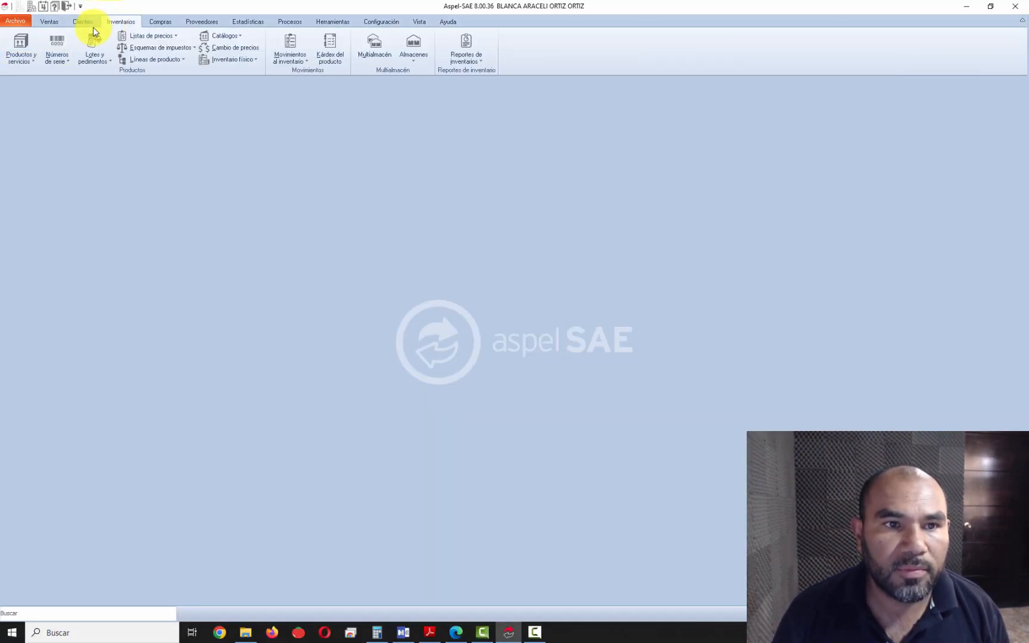
pyautogui.click(150, 48)
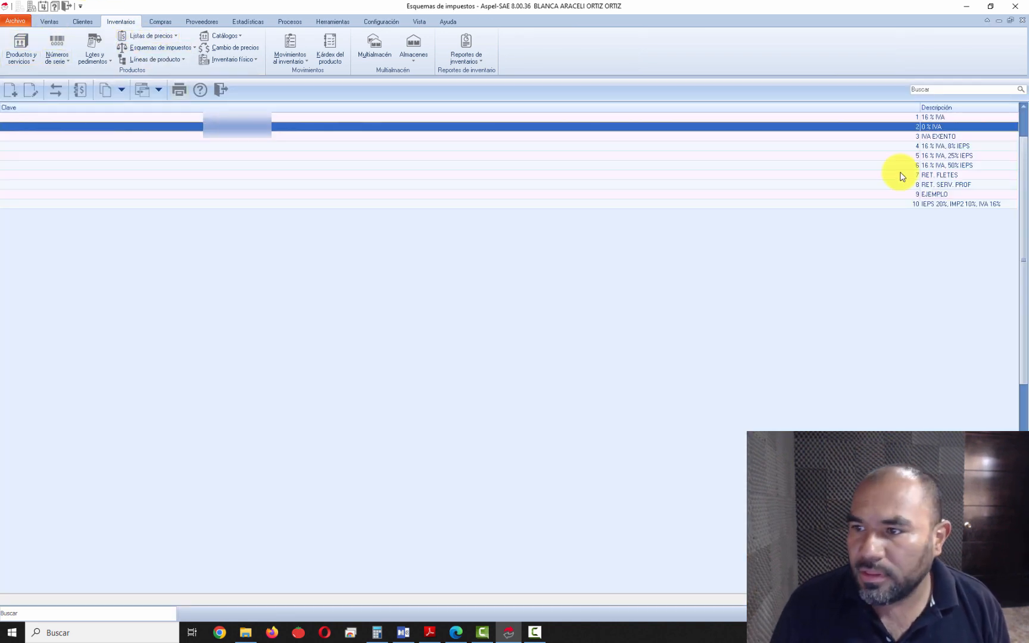
pyautogui.click(882, 117)
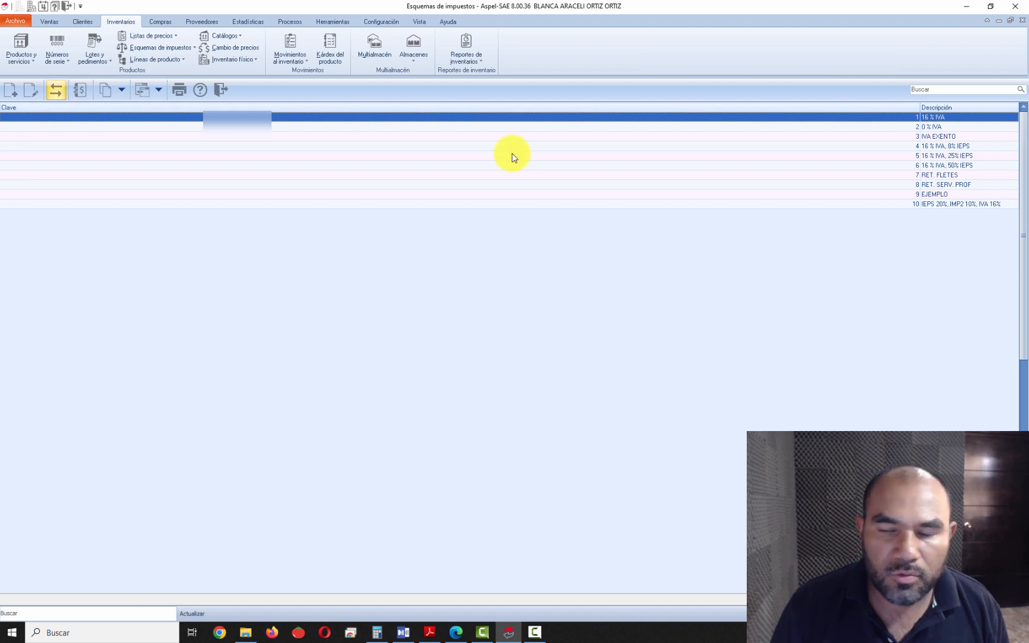
pyautogui.click(30, 93)
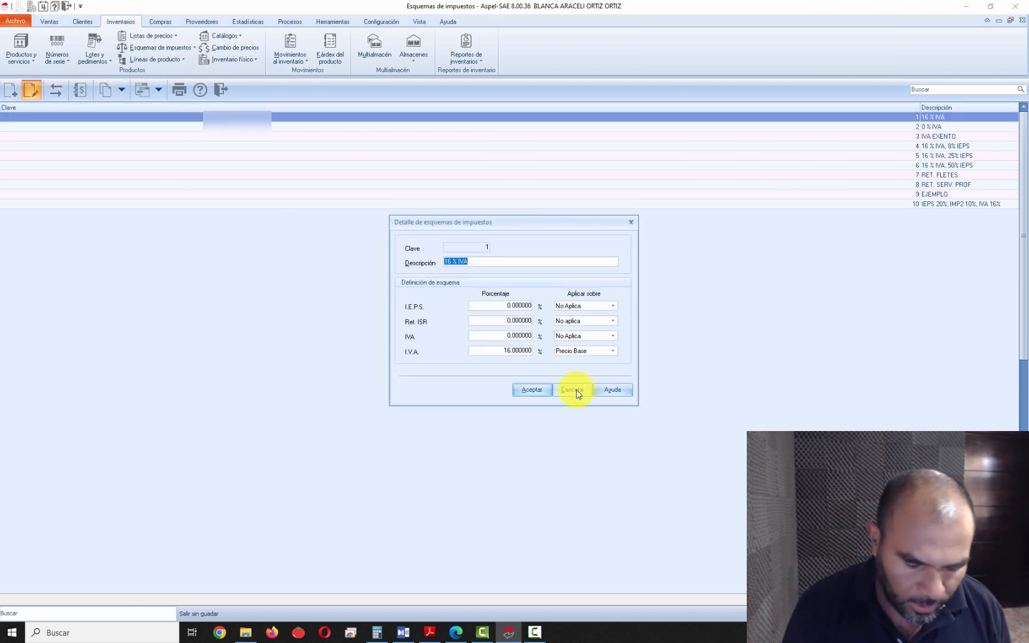
# - Examine the tax percentages and application bases of the 16 % IVA scheme, then leave the tax schemes without changes
pyautogui.moveTo(462, 297)
pyautogui.mouseDown()
pyautogui.moveTo(487, 357)
pyautogui.moveTo(635, 360)
pyautogui.mouseUp()
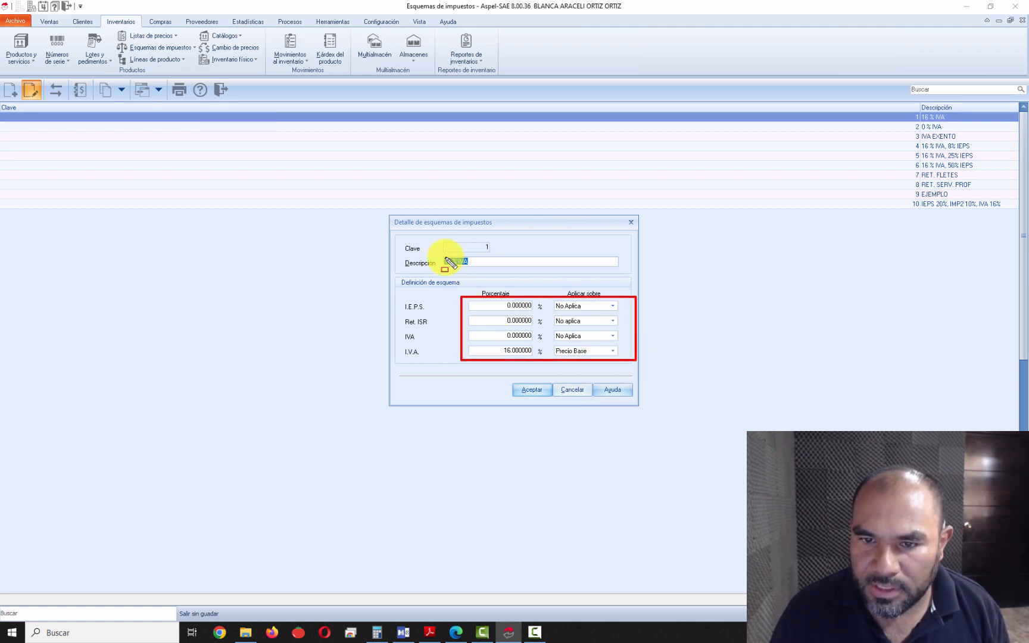
pyautogui.moveTo(439, 254); pyautogui.dragTo(478, 270)
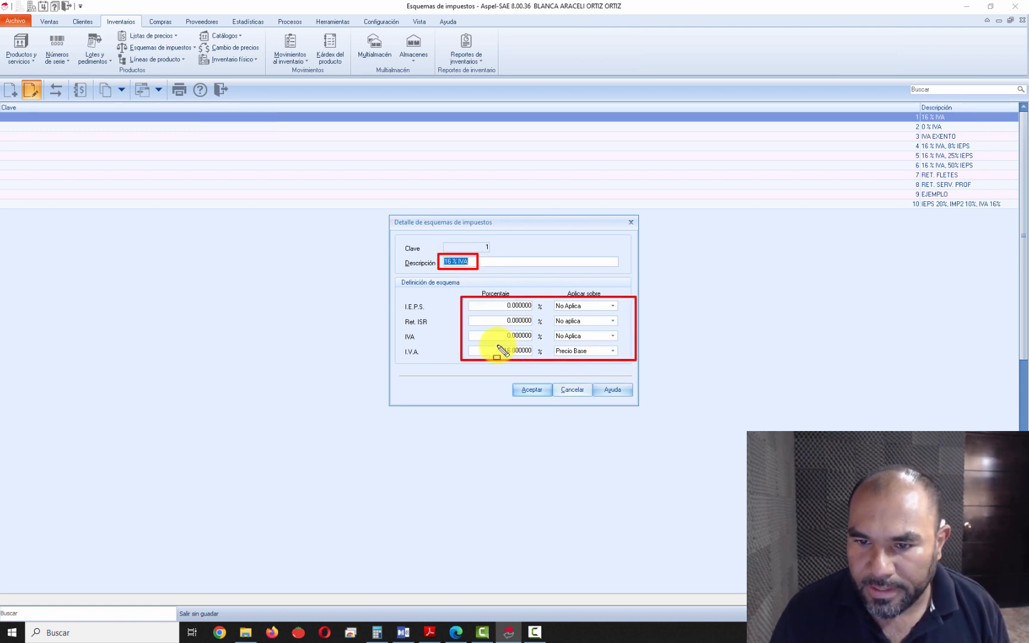
pyautogui.moveTo(501, 343)
pyautogui.mouseDown()
pyautogui.moveTo(535, 359)
pyautogui.moveTo(603, 359)
pyautogui.mouseUp()
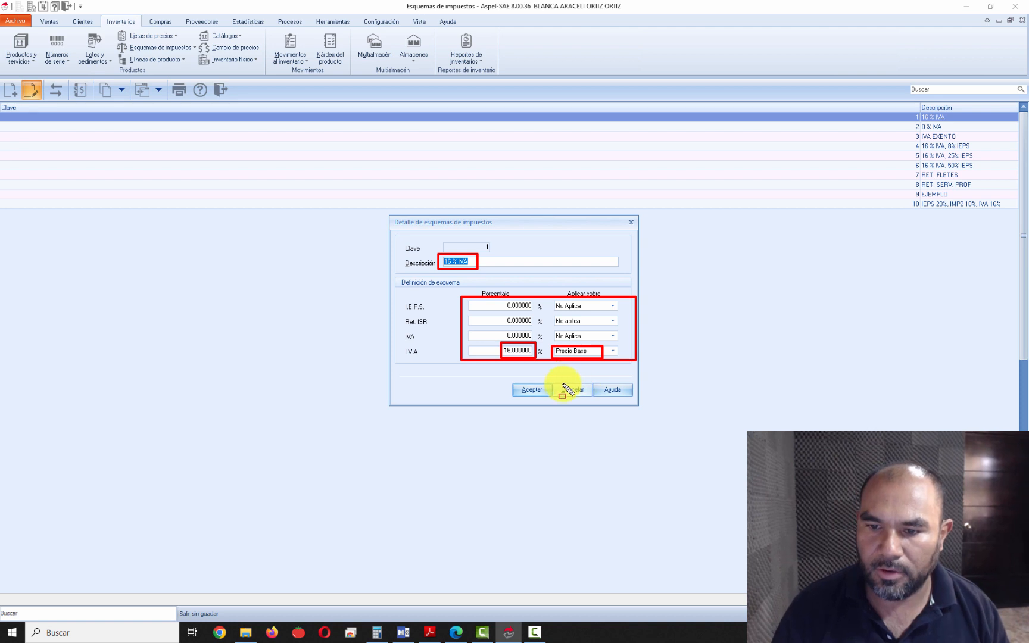
pyautogui.press('Escape')
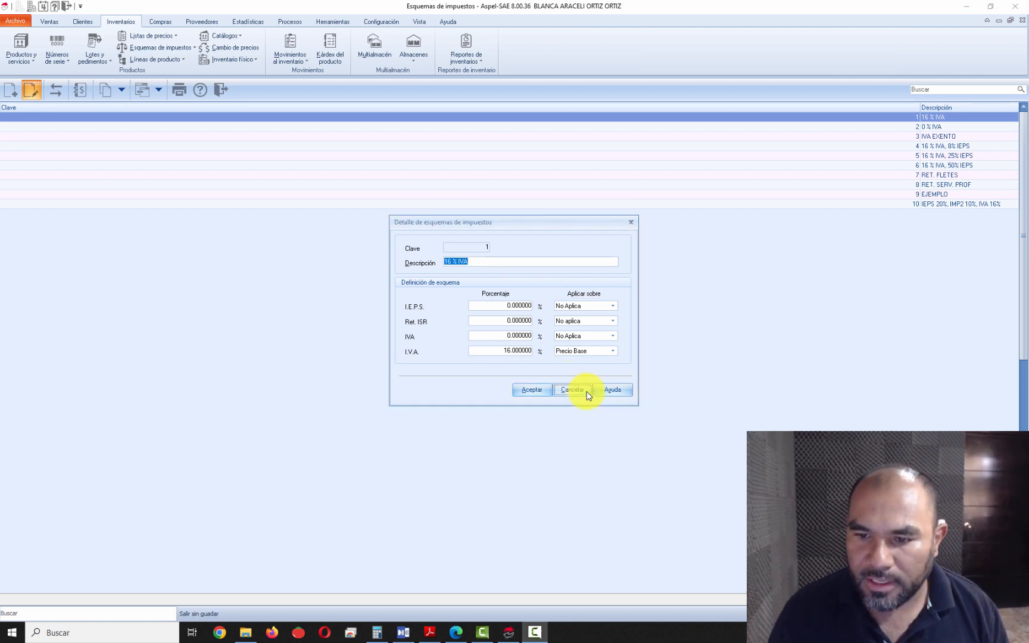
pyautogui.click(588, 390)
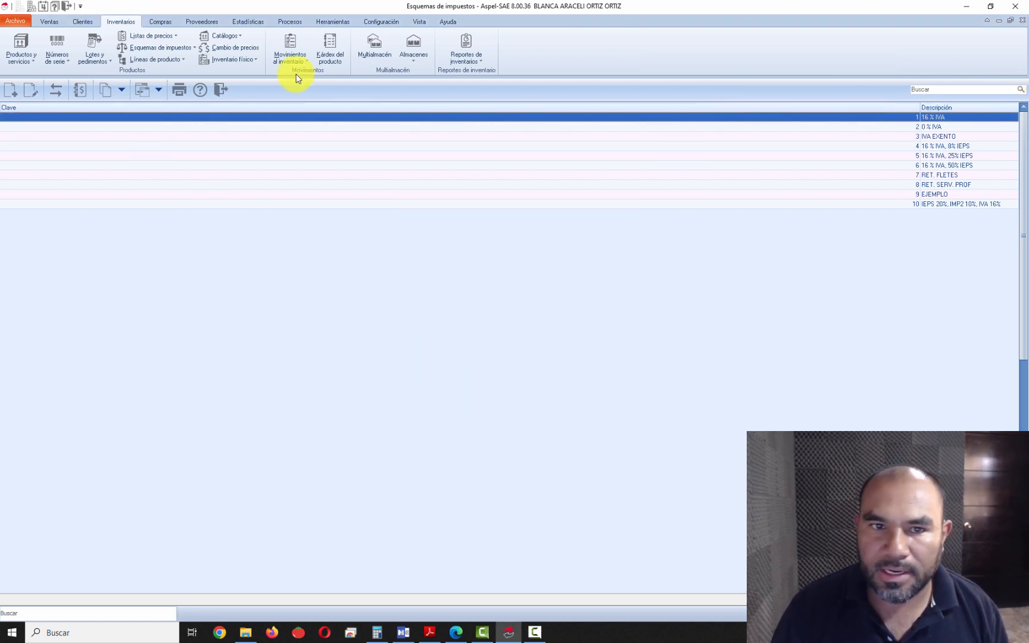
pyautogui.click(228, 90)
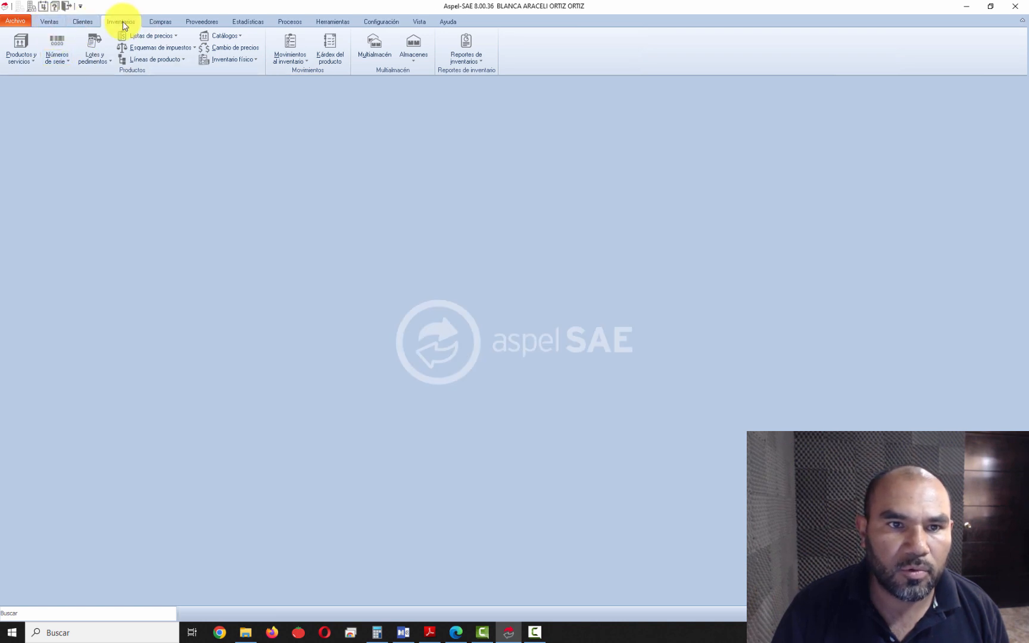
# - Assign tax scheme 1 (16 % IVA) to product 1010, PRODUCTO NUEVO ACERO, and save the product
pyautogui.click(17, 46)
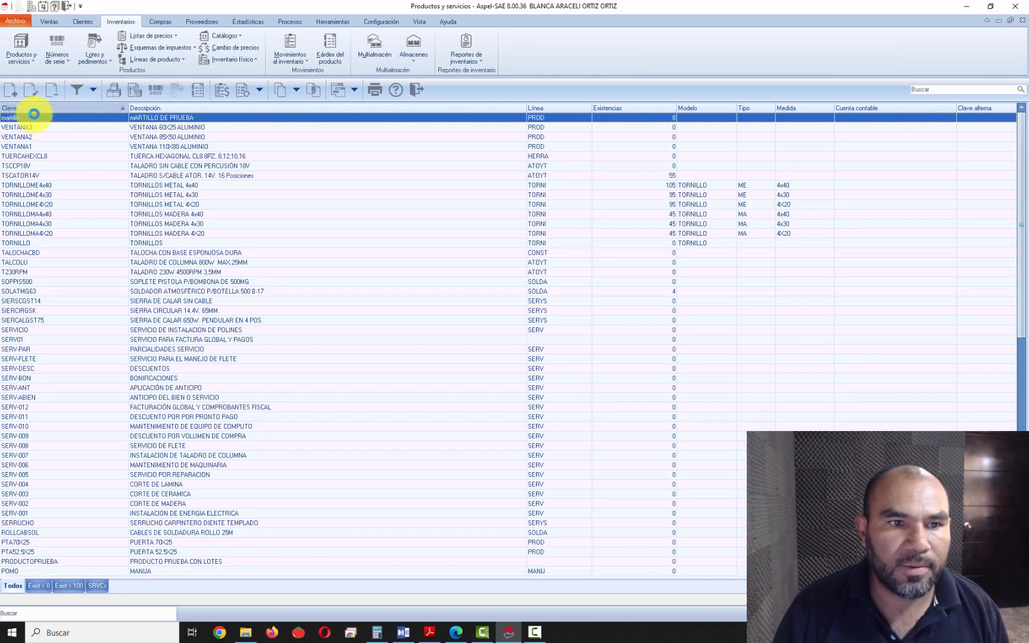
pyautogui.click(23, 107)
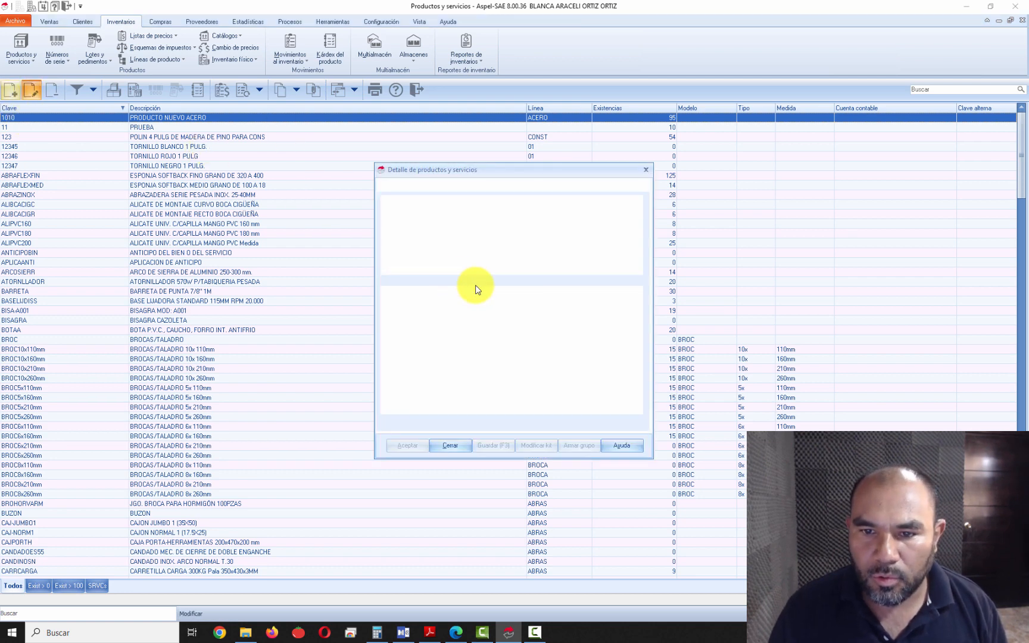
pyautogui.click(519, 184)
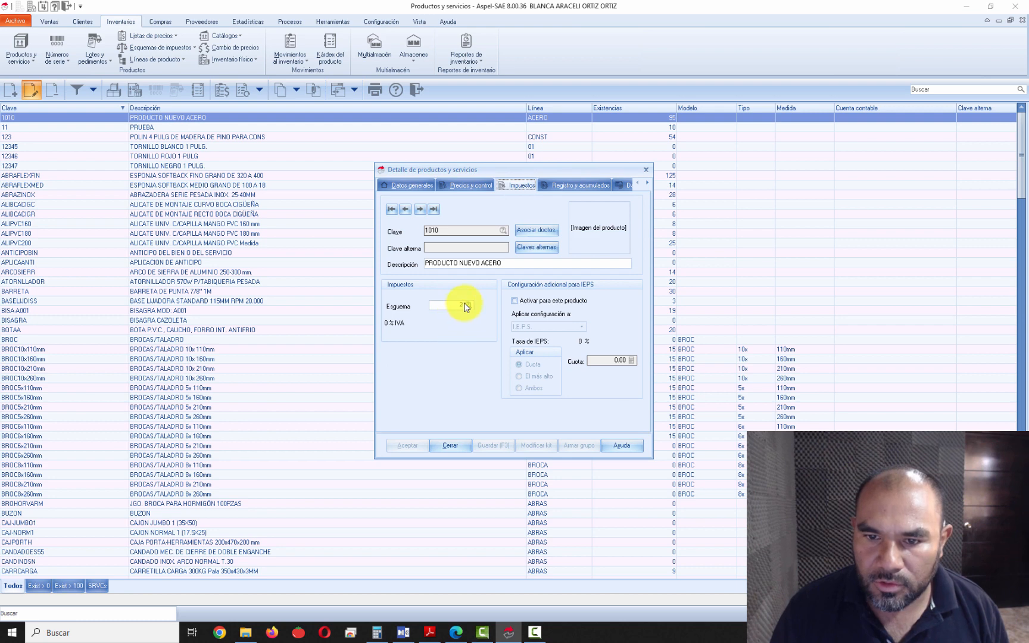
pyautogui.click(469, 305)
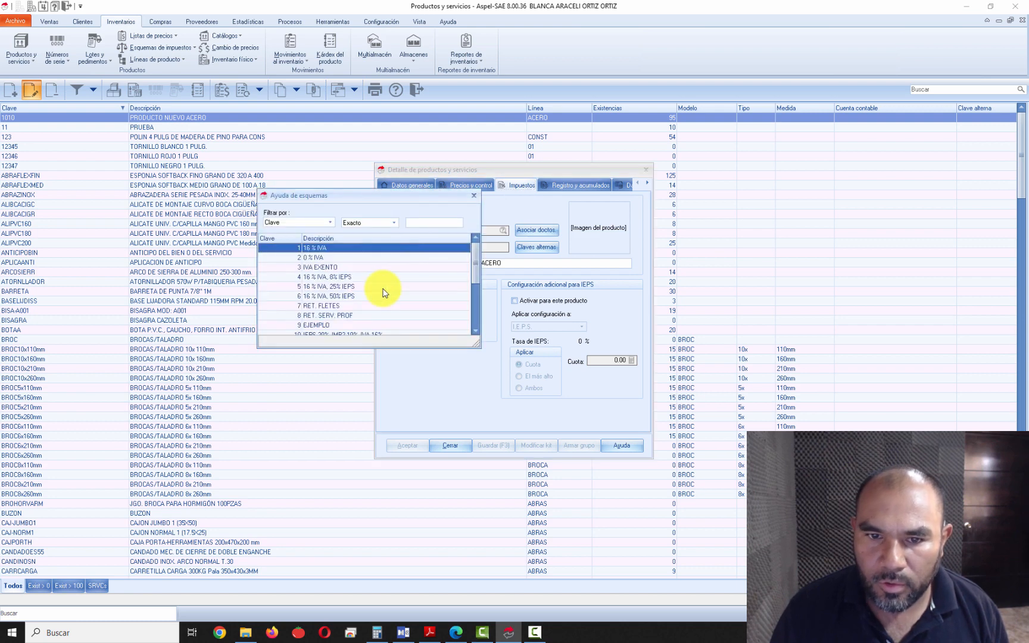
pyautogui.doubleClick(308, 253)
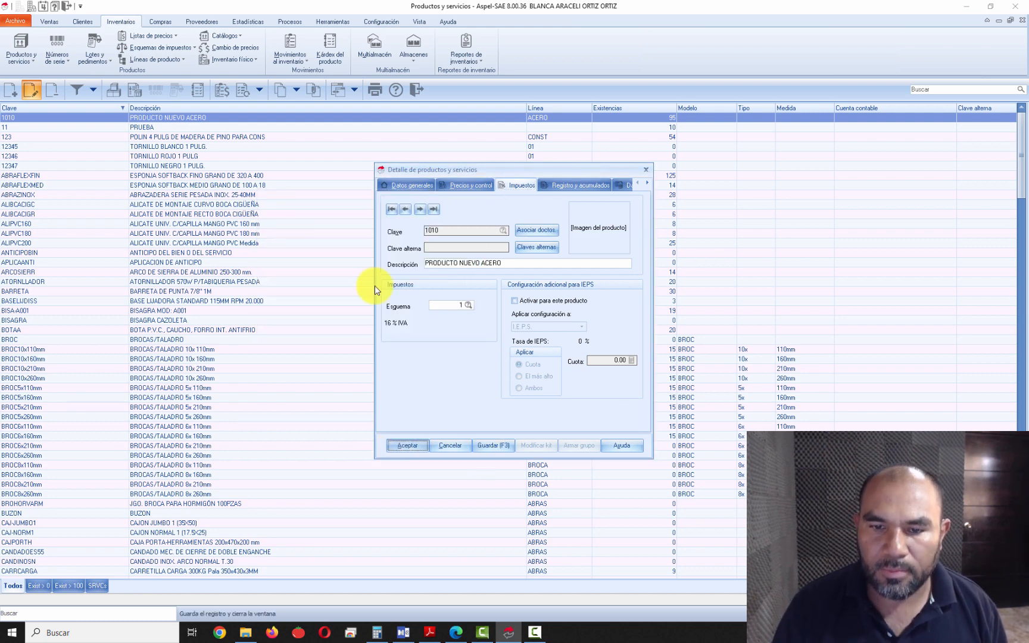
pyautogui.press('Return')
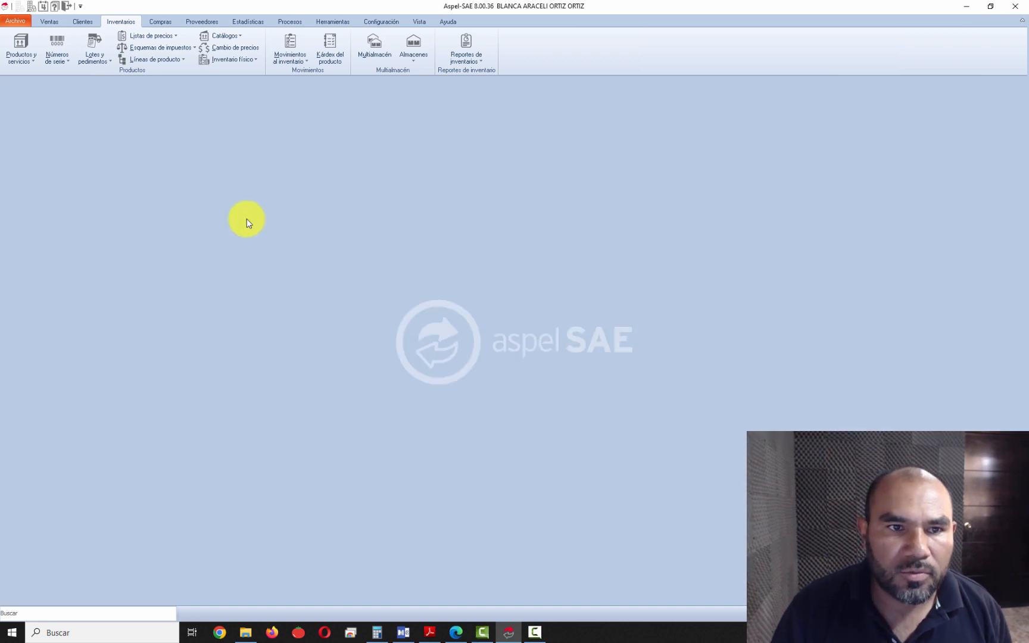
# - Open the sales invoices and start a new direct invoice
pyautogui.click(18, 46)
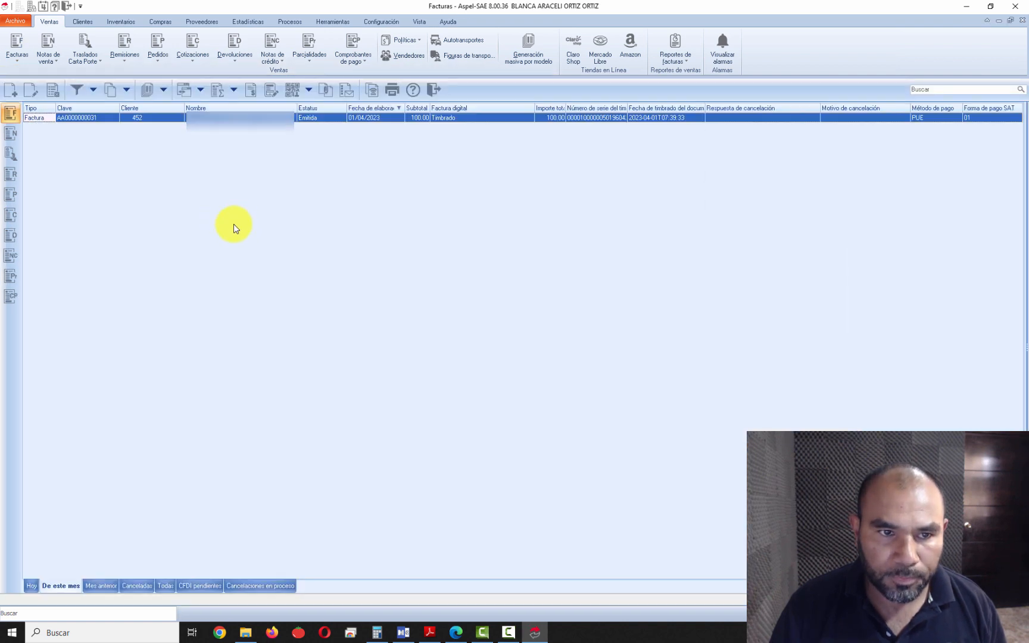
pyautogui.click(11, 89)
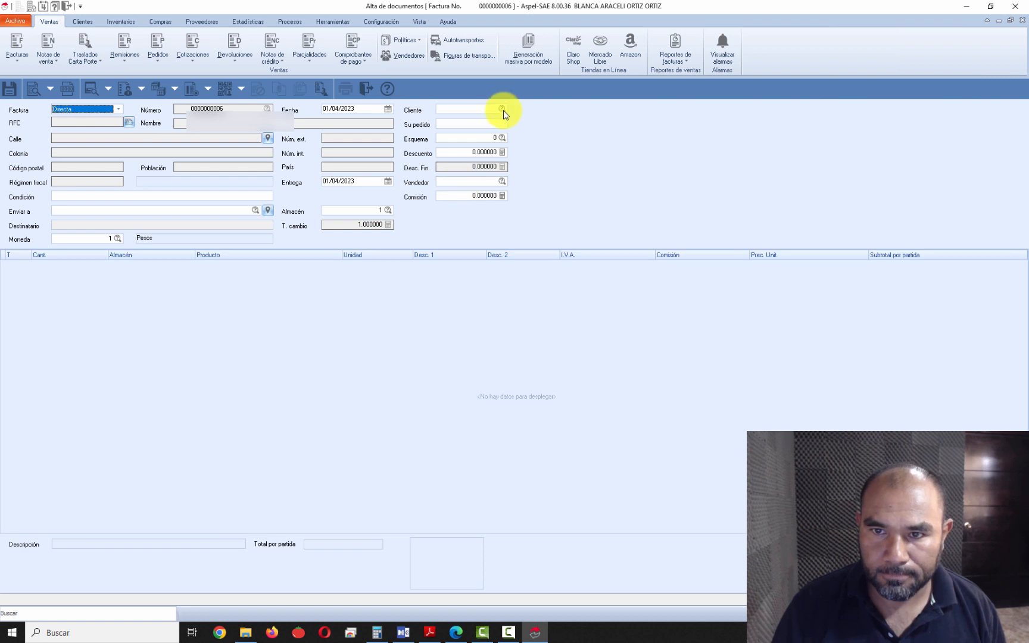
pyautogui.press('F2')
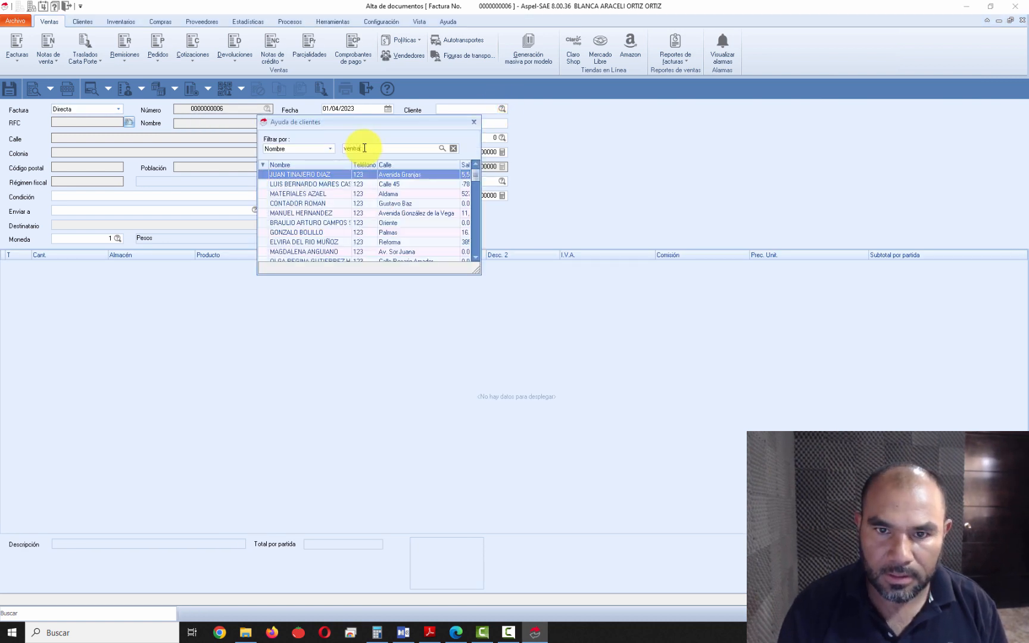
pyautogui.press('Return')
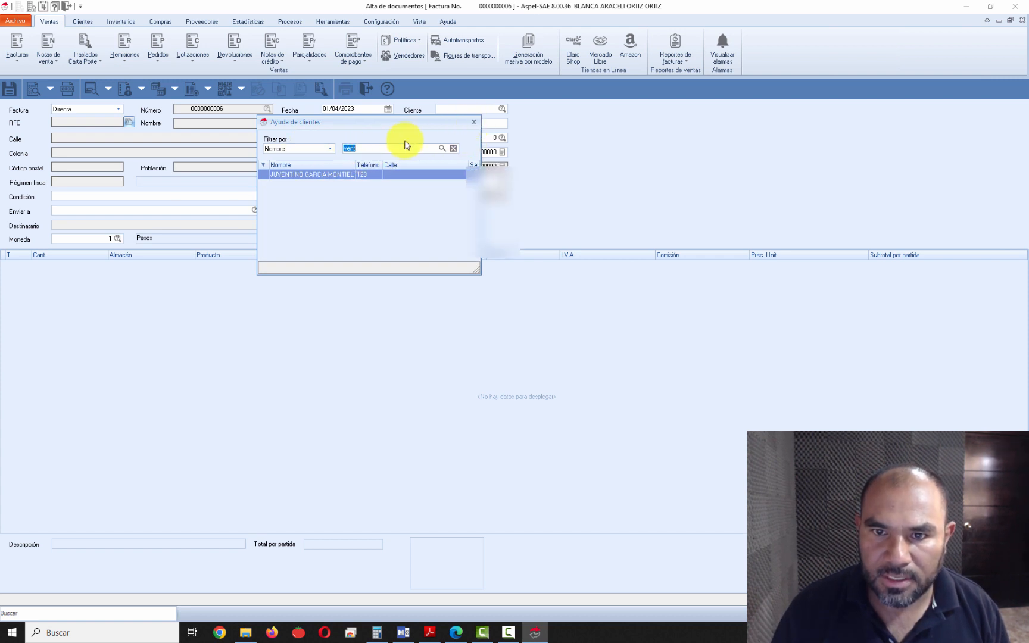
pyautogui.click(472, 121)
# - Find the customer by name, assign them to the invoice, and switch the document to the digital series AA
pyautogui.click(502, 109)
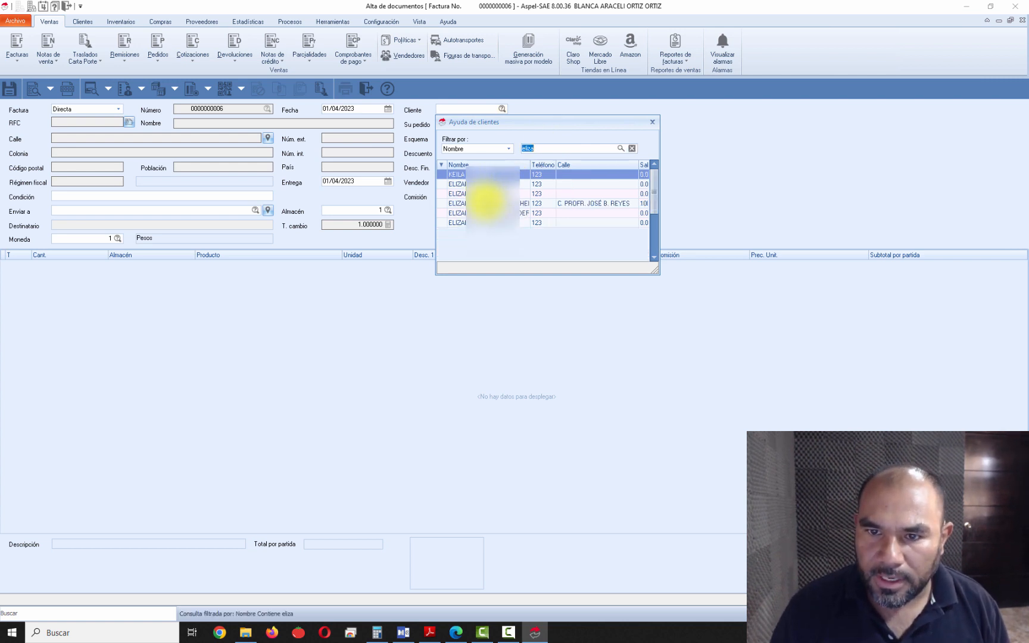
pyautogui.doubleClick(489, 201)
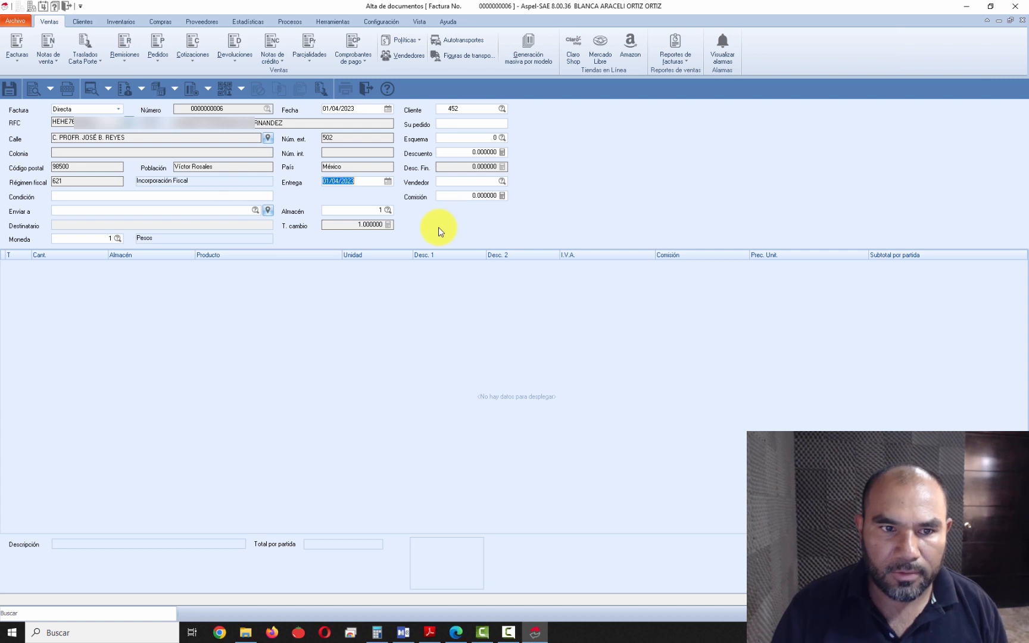
pyautogui.click(67, 89)
pyautogui.doubleClick(470, 287)
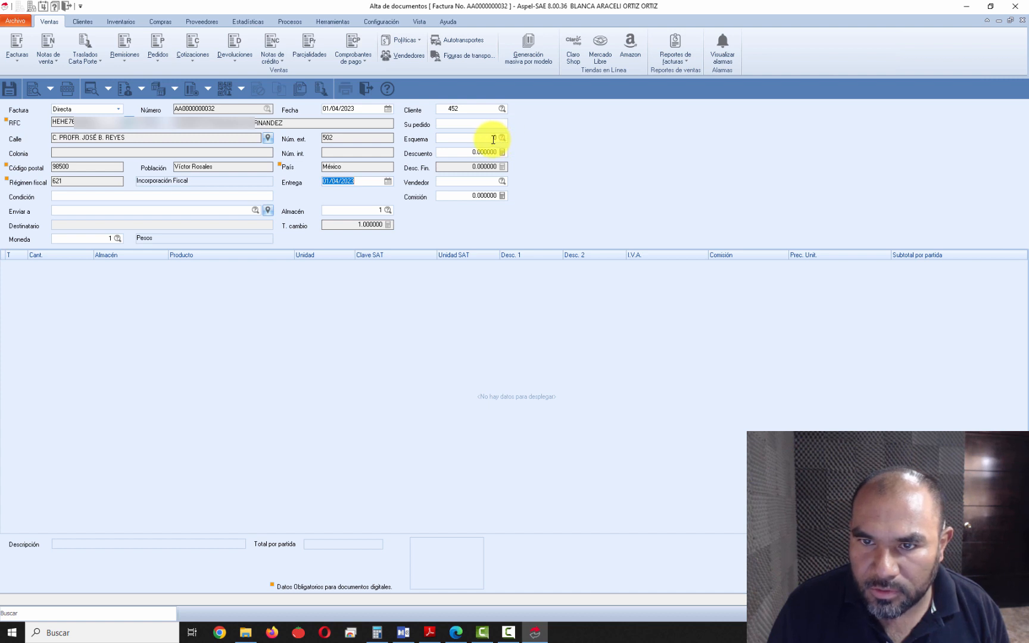
# - Examine the tax schemes available for the invoice's Esquema field and close the list without choosing one
pyautogui.click(495, 139)
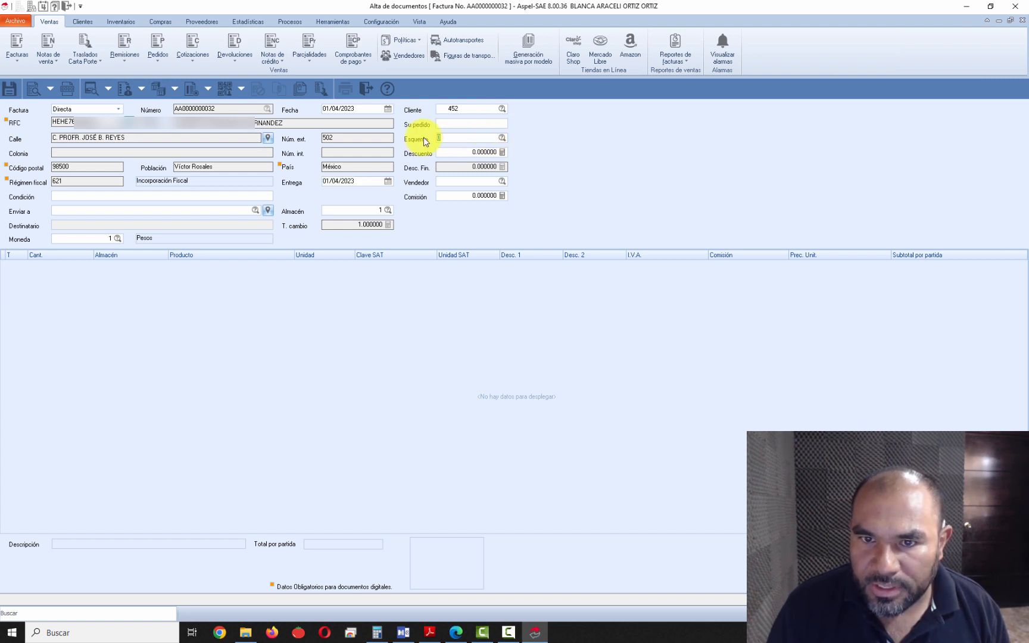
pyautogui.click(502, 138)
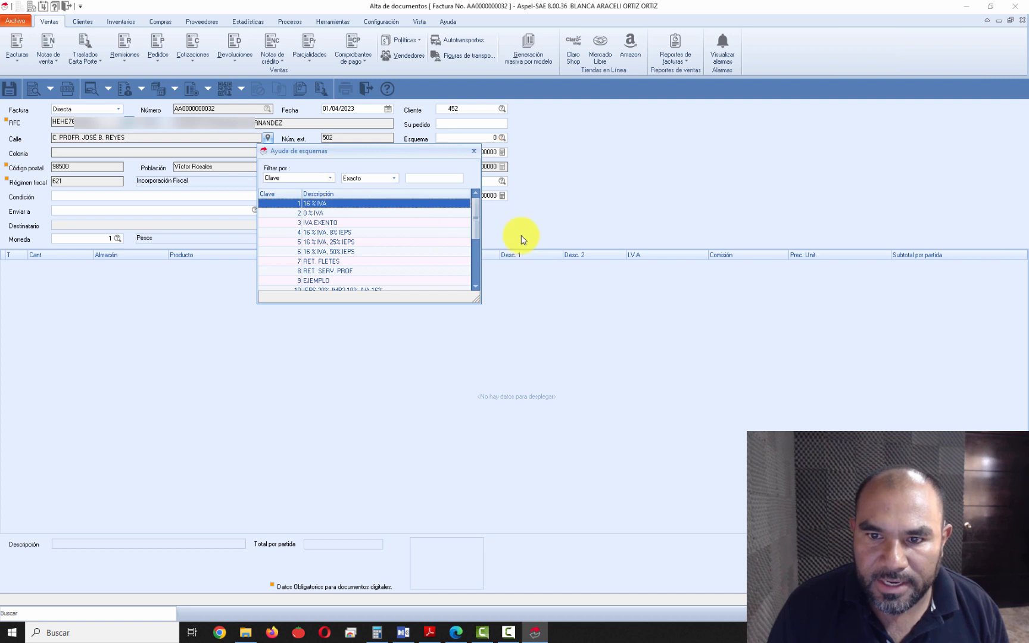
pyautogui.moveTo(478, 212); pyautogui.dragTo(470, 283)
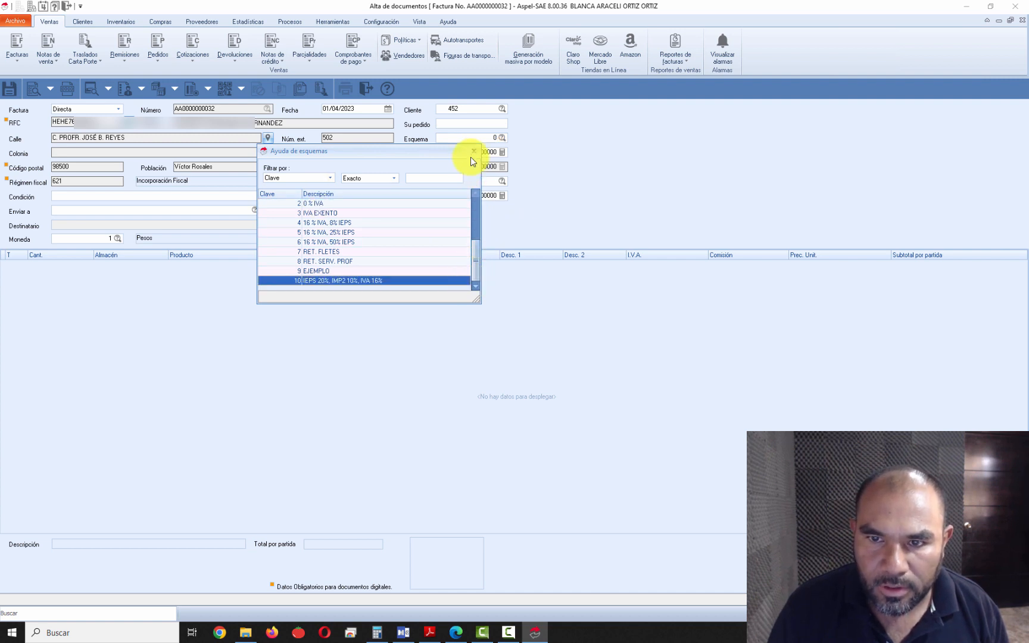
pyautogui.click(473, 151)
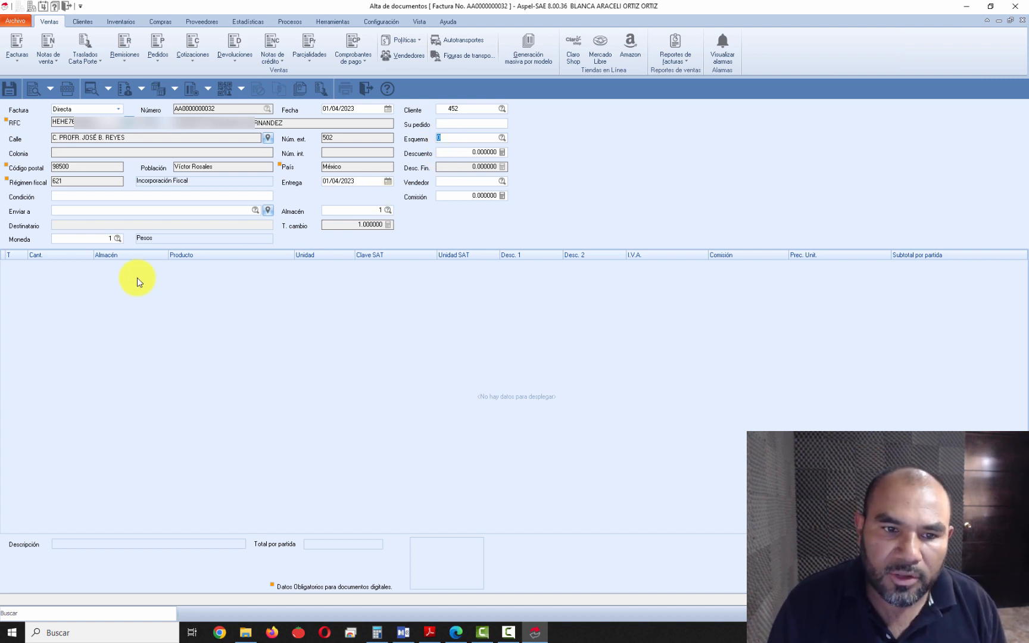
# - Add one unit of product 1010 from warehouse 1 to the invoice, accept the stock notice and check its I.V.A. rate
pyautogui.click(82, 277)
pyautogui.click(238, 266)
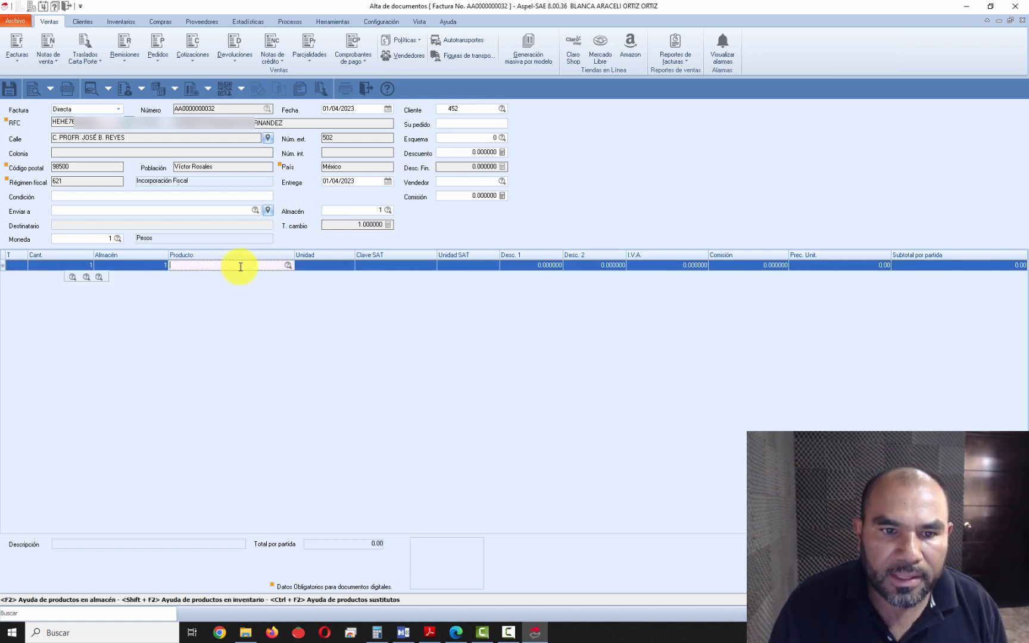
pyautogui.write('1010')
pyautogui.press('Return')
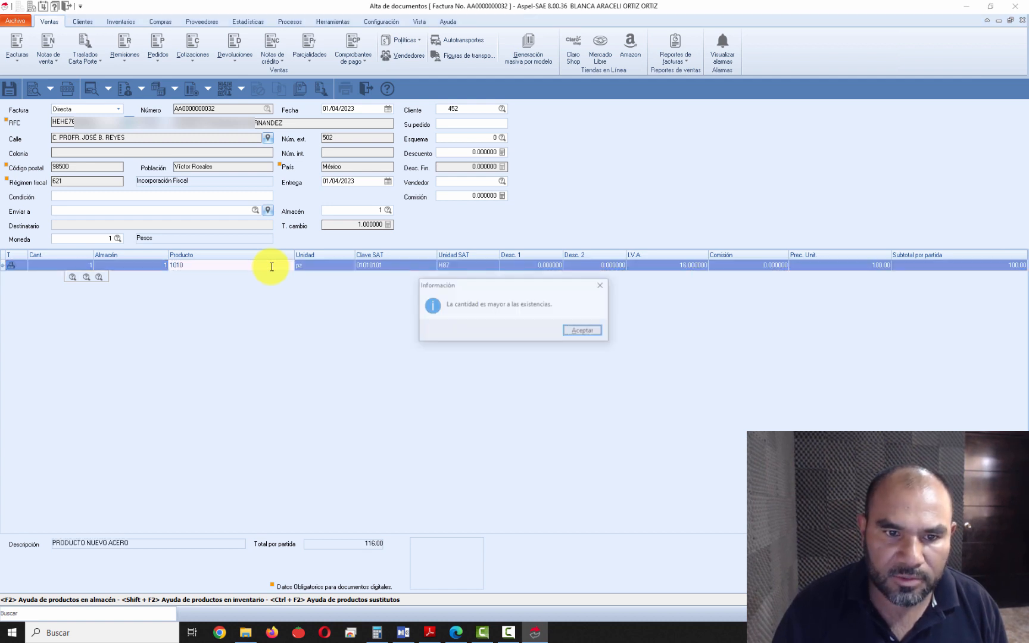
pyautogui.click(581, 329)
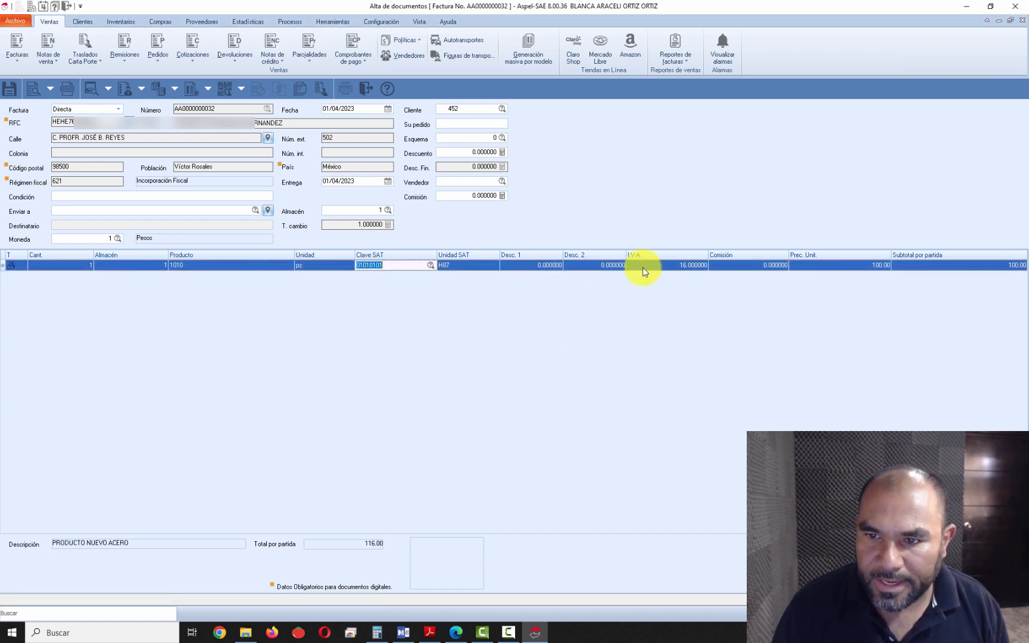
pyautogui.click(689, 267)
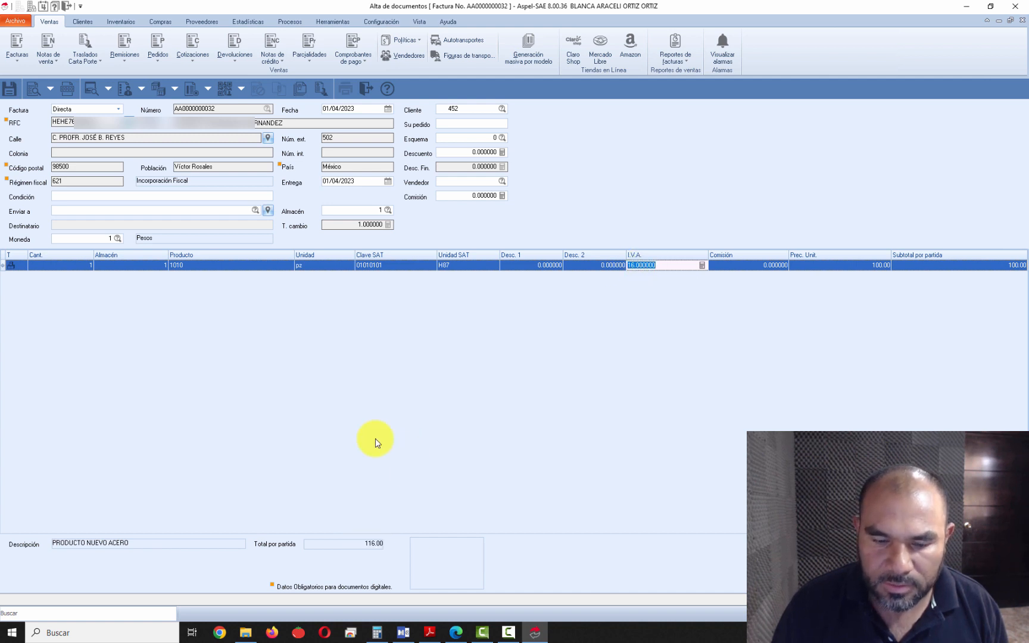
# - Save the invoice, accepting its observations and totals and setting the payment condition to A crédito sin enganche
pyautogui.click(9, 90)
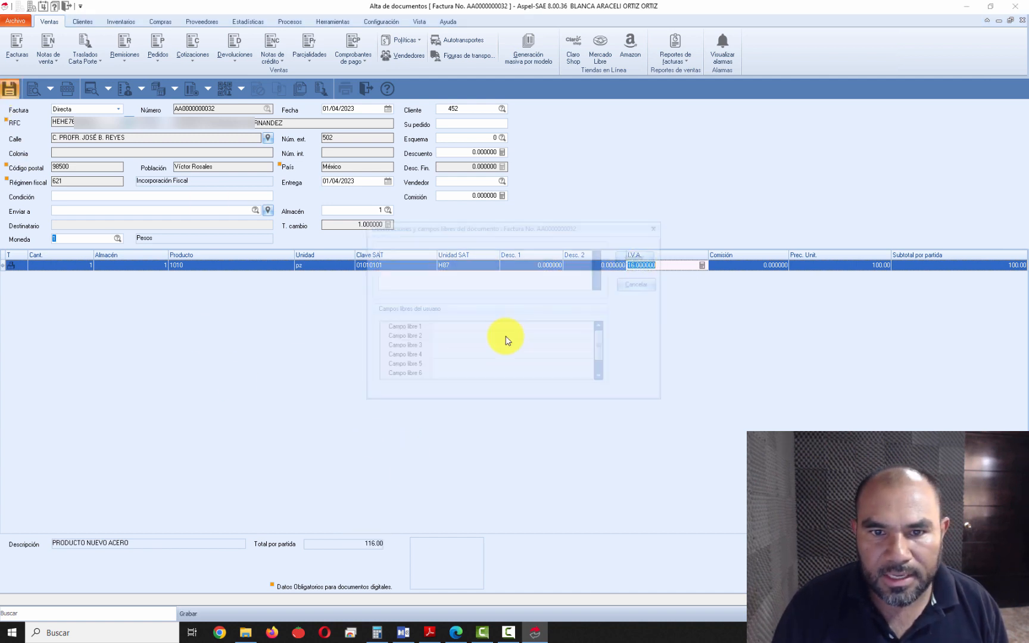
pyautogui.click(637, 259)
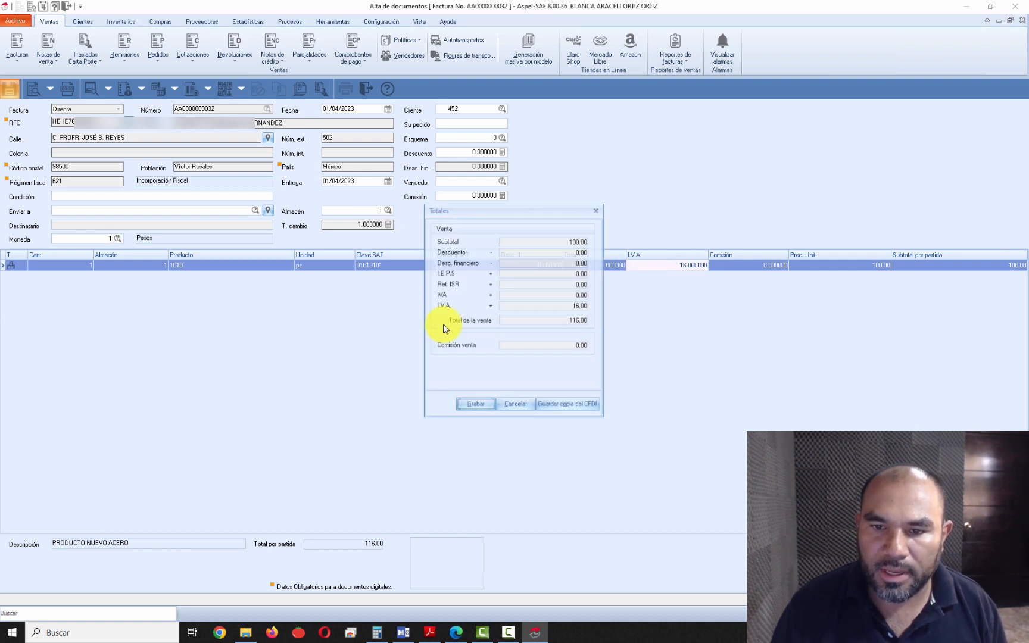
pyautogui.click(476, 404)
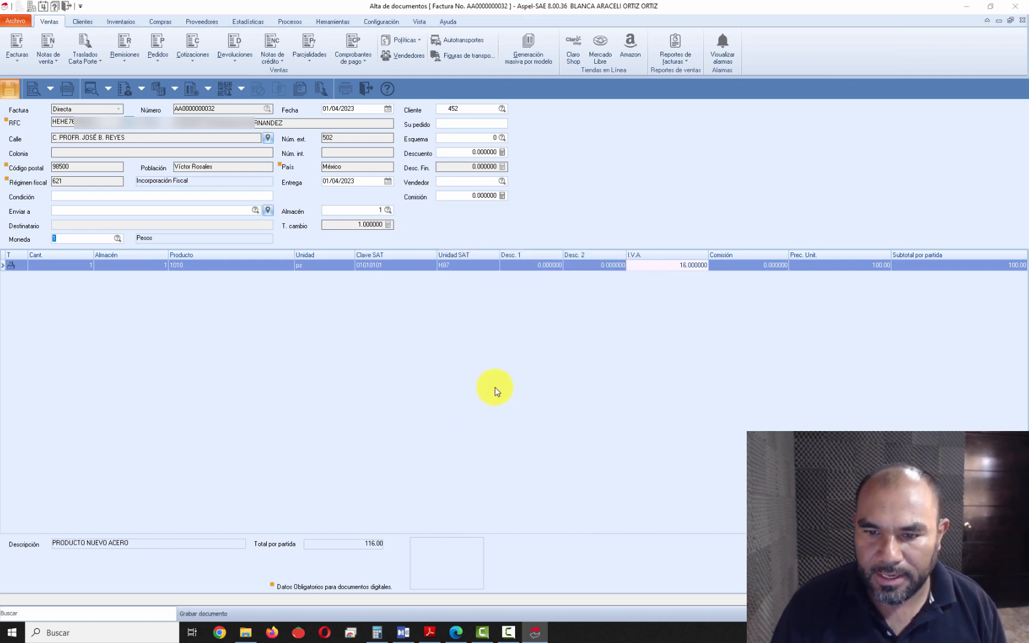
pyautogui.click(465, 310)
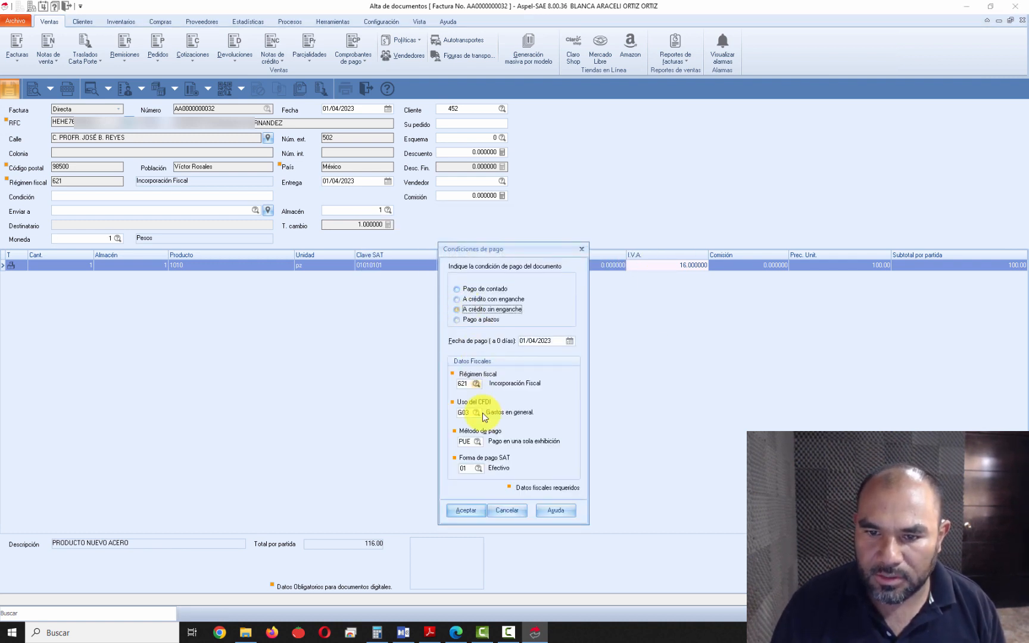
pyautogui.click(465, 512)
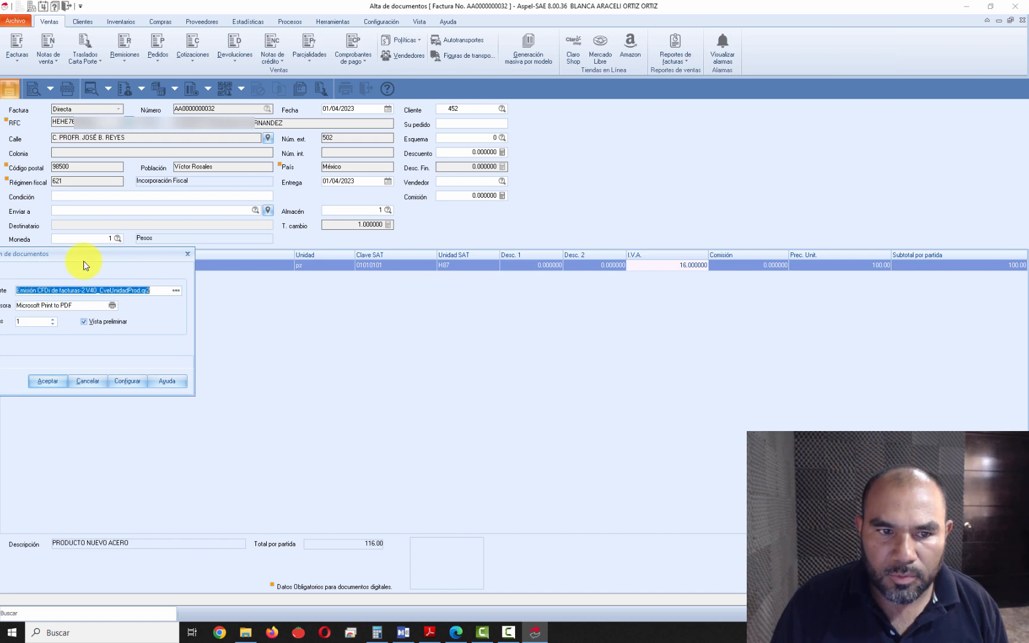
# - Preview the printed invoice to examine its unit price, I.V.A. and total, and close both the preview and the invoice entry form
pyautogui.click(381, 329)
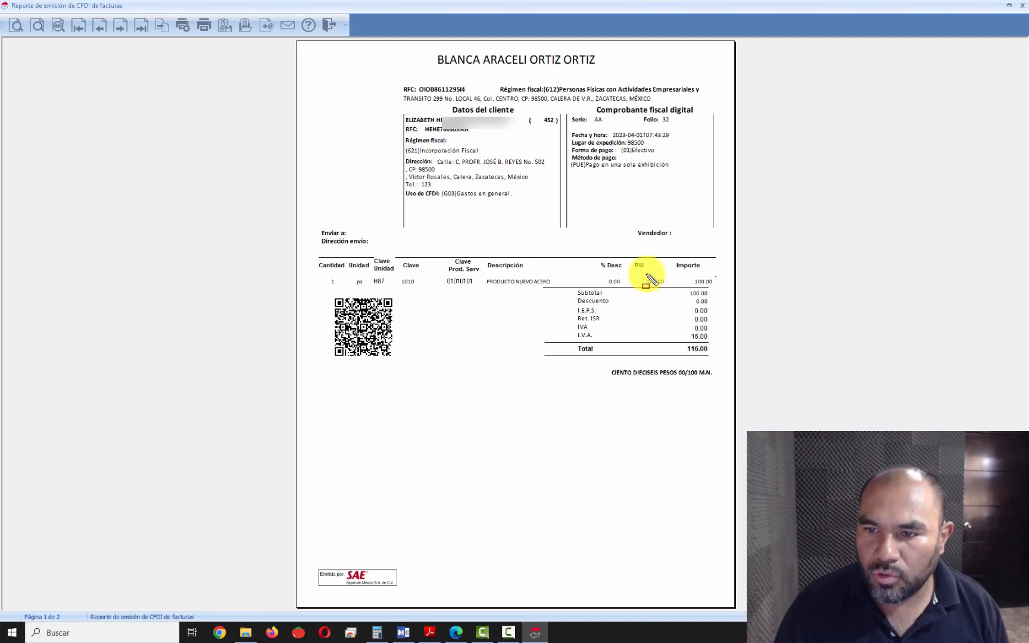
pyautogui.moveTo(646, 276); pyautogui.dragTo(672, 288)
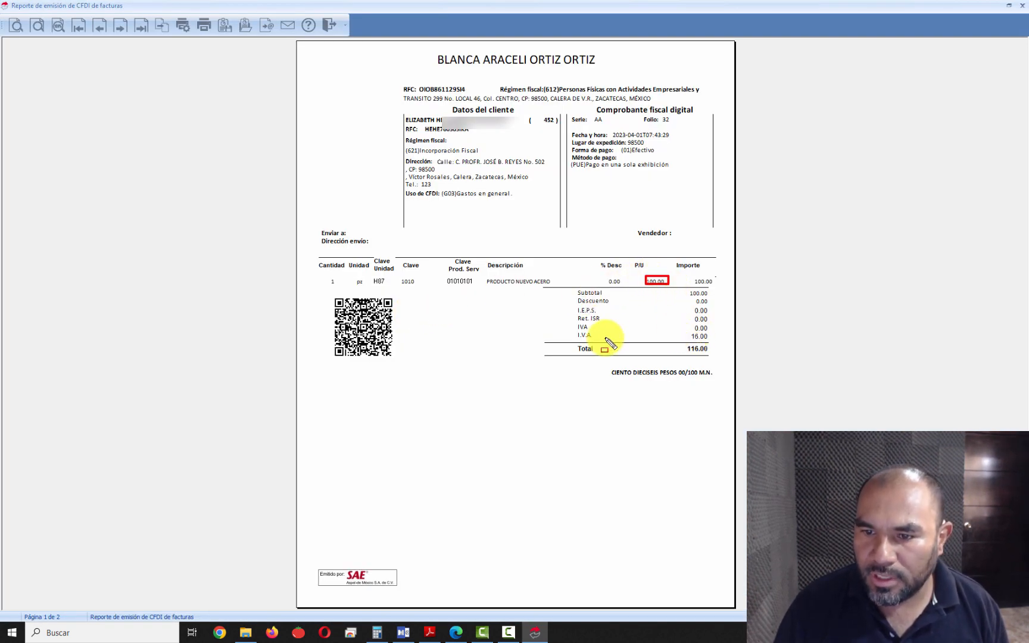
pyautogui.moveTo(572, 327)
pyautogui.mouseDown()
pyautogui.moveTo(701, 335)
pyautogui.moveTo(717, 341)
pyautogui.moveTo(712, 356)
pyautogui.mouseUp()
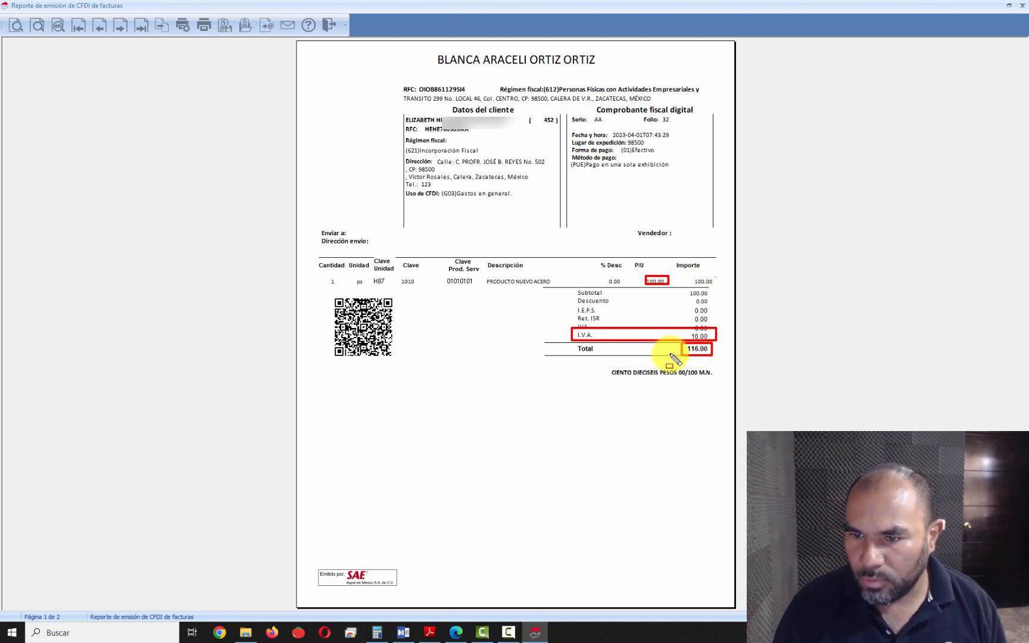
pyautogui.press('Escape')
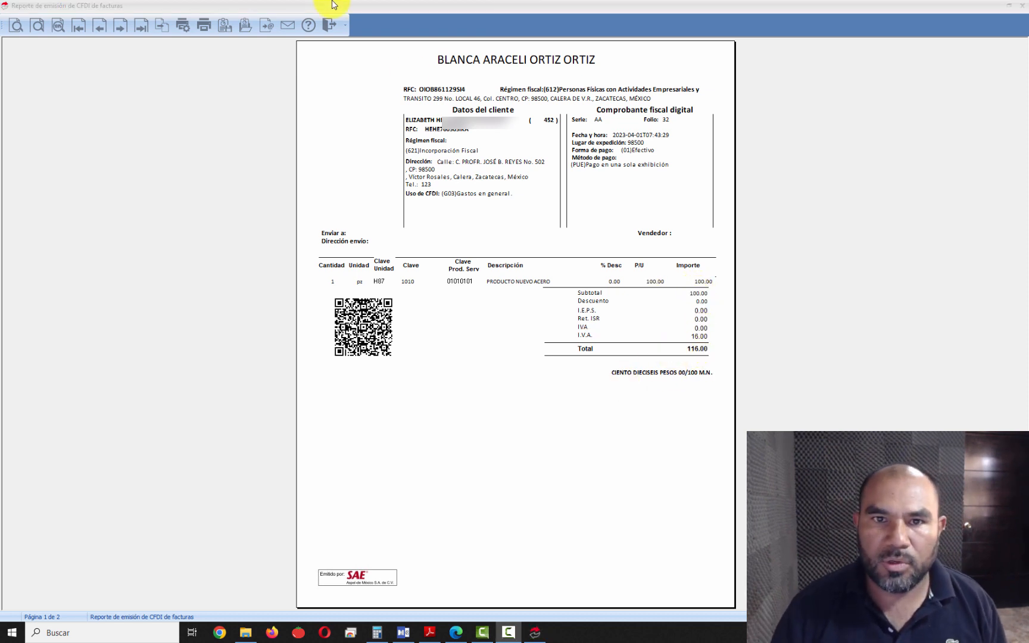
pyautogui.click(335, 25)
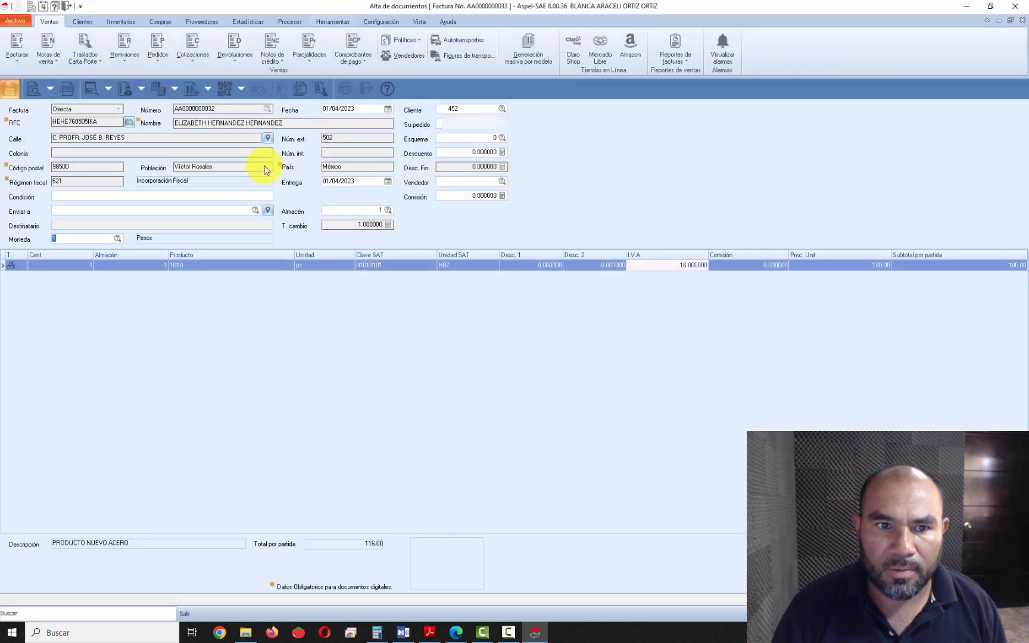
pyautogui.click(364, 91)
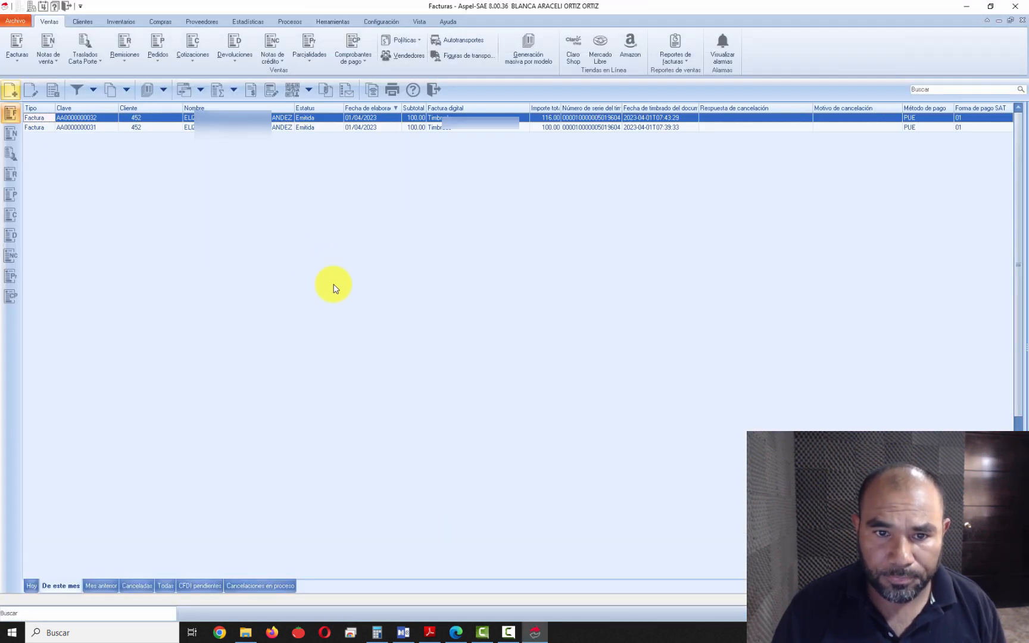
pyautogui.click(122, 114)
pyautogui.click(310, 91)
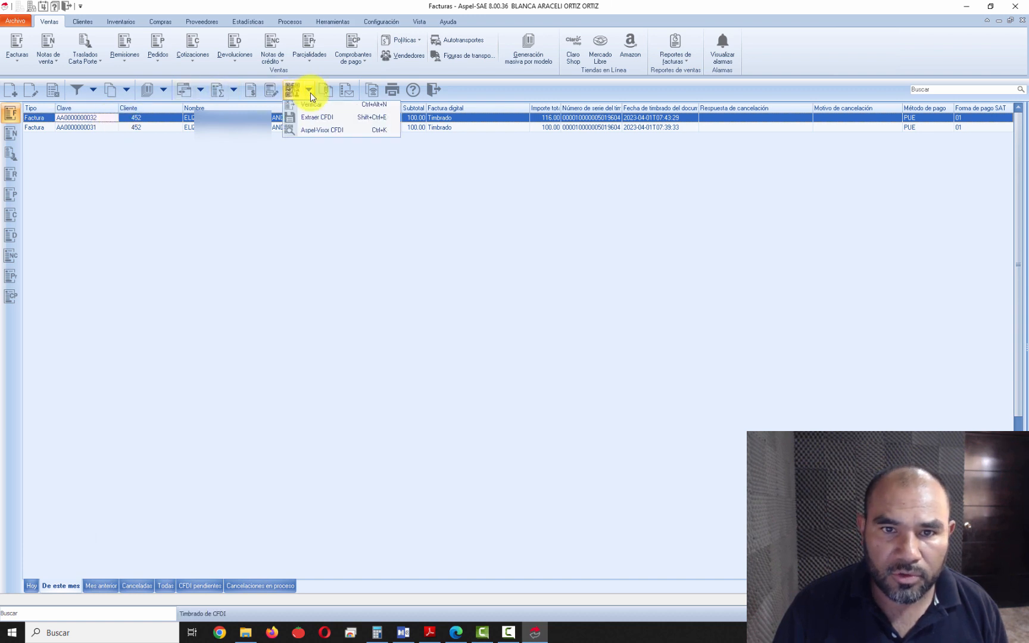
pyautogui.click(330, 147)
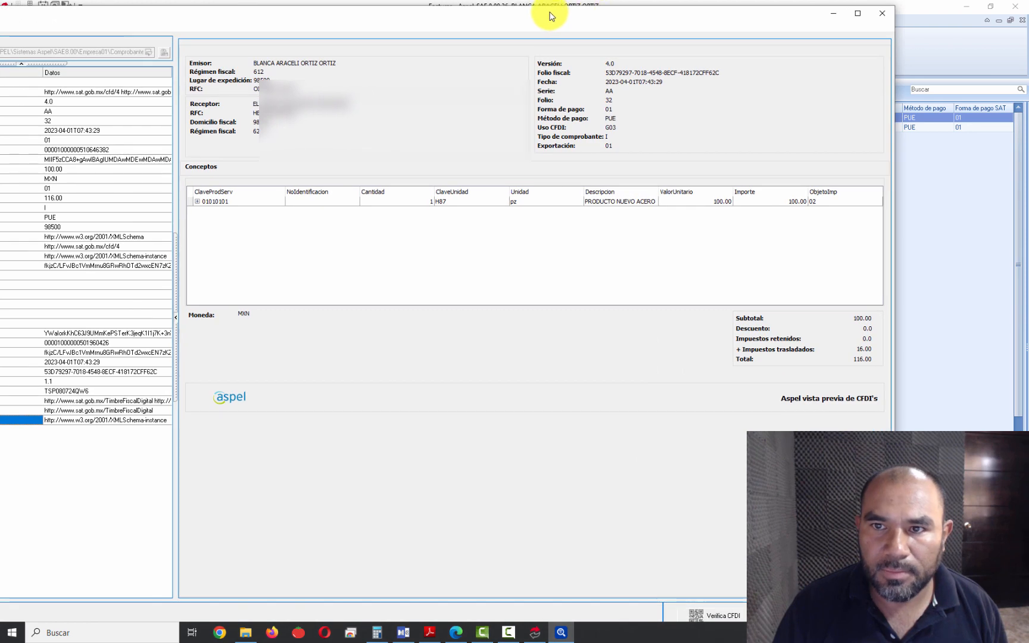
pyautogui.doubleClick(552, 15)
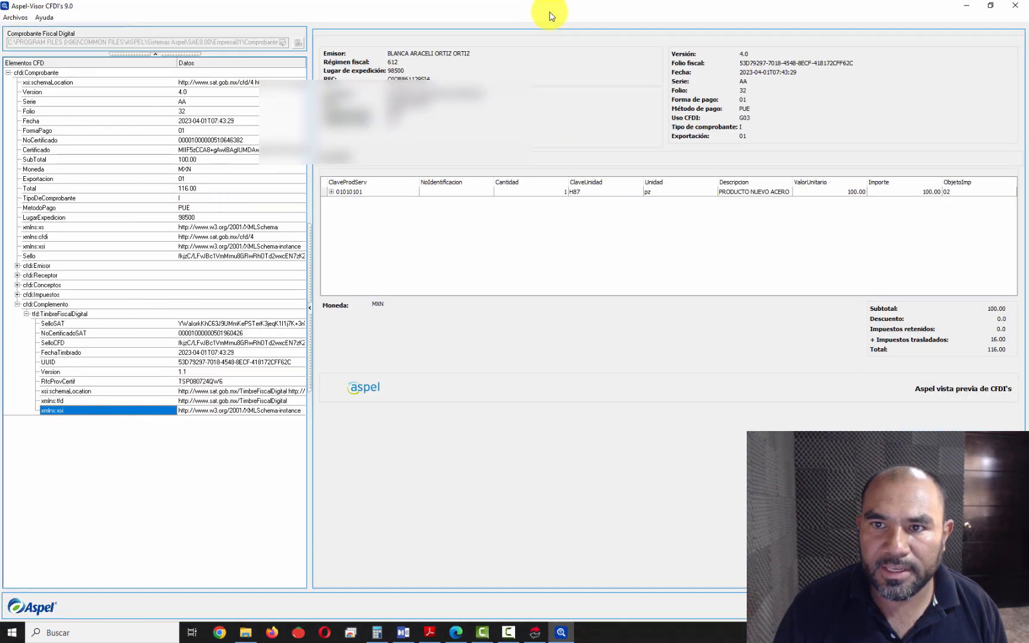
# - Expand the CFDI's cfdi:Concepto node to check its ObjetoImp value, and close the viewer and the invoice list
pyautogui.click(18, 304)
pyautogui.click(37, 285)
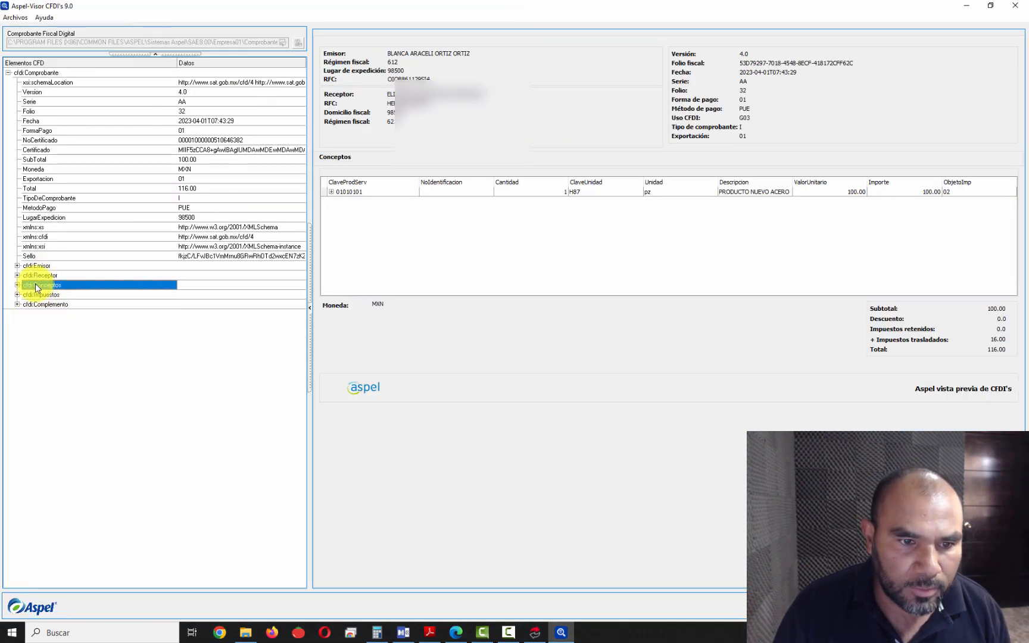
pyautogui.click(17, 285)
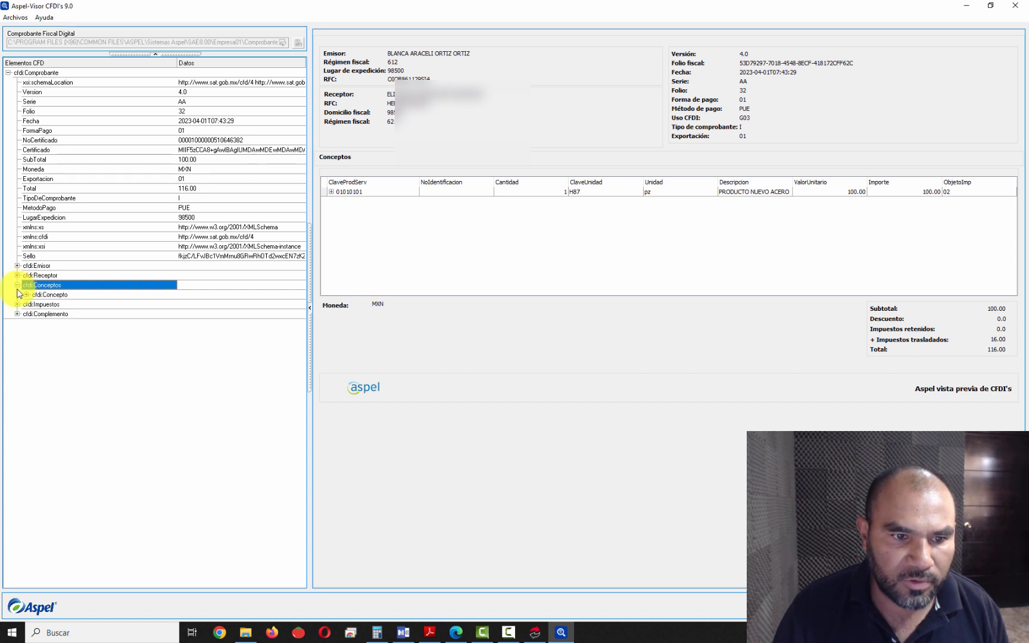
pyautogui.click(26, 295)
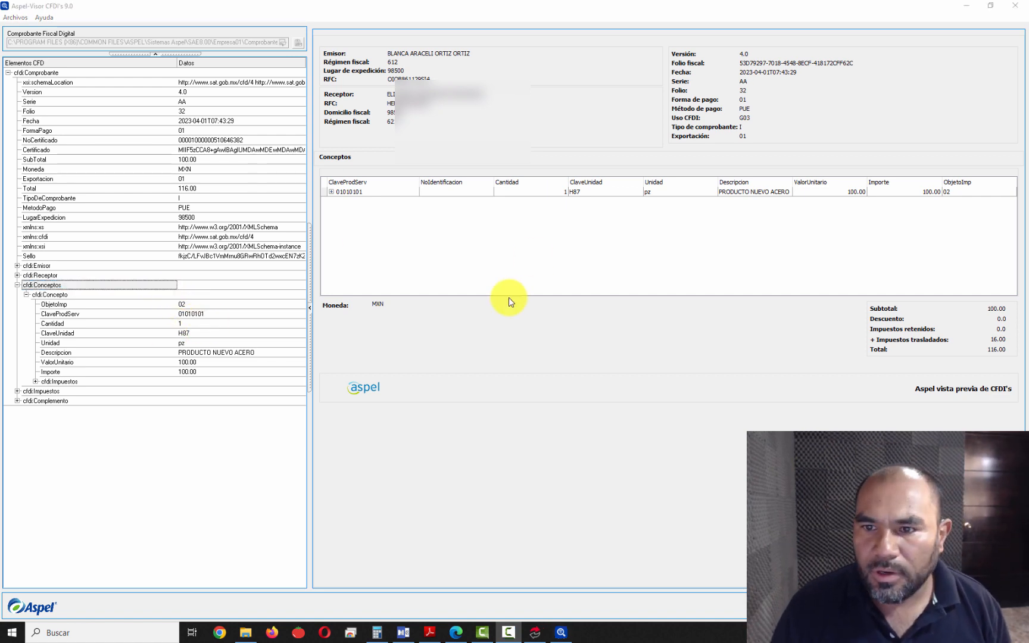
pyautogui.click(1010, 6)
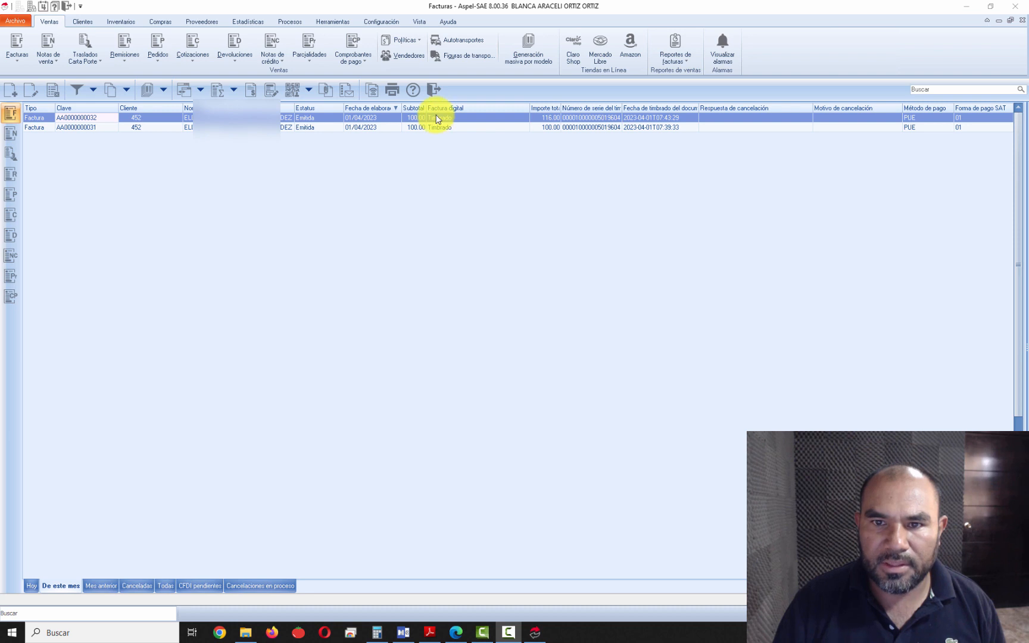
pyautogui.click(435, 93)
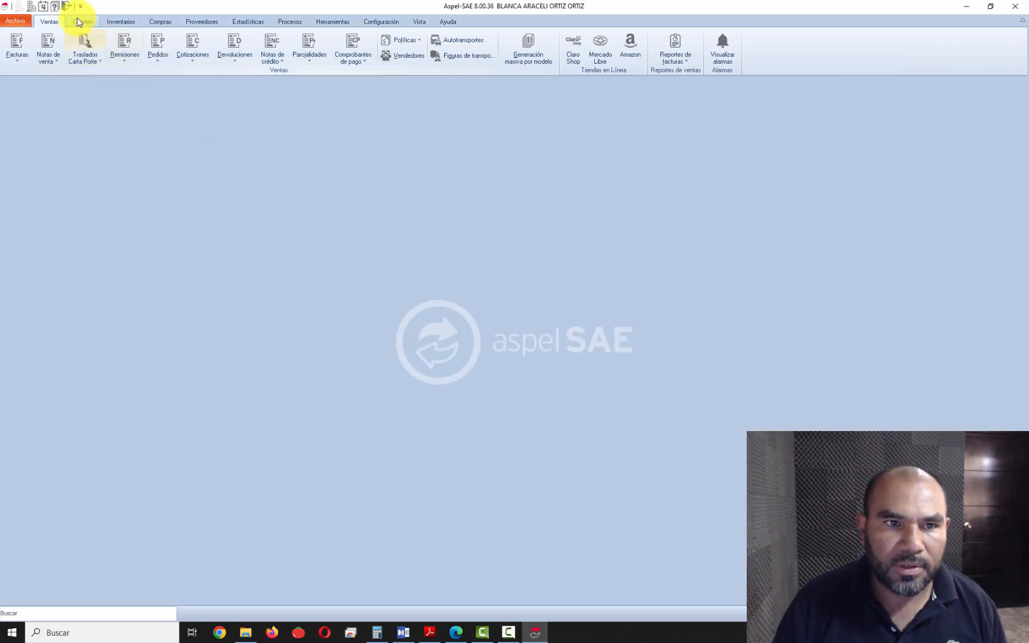
# - Open the tax schemes catalogue, examine how scheme 1 (16 % IVA) is defined, and leave it without changes
pyautogui.click(121, 22)
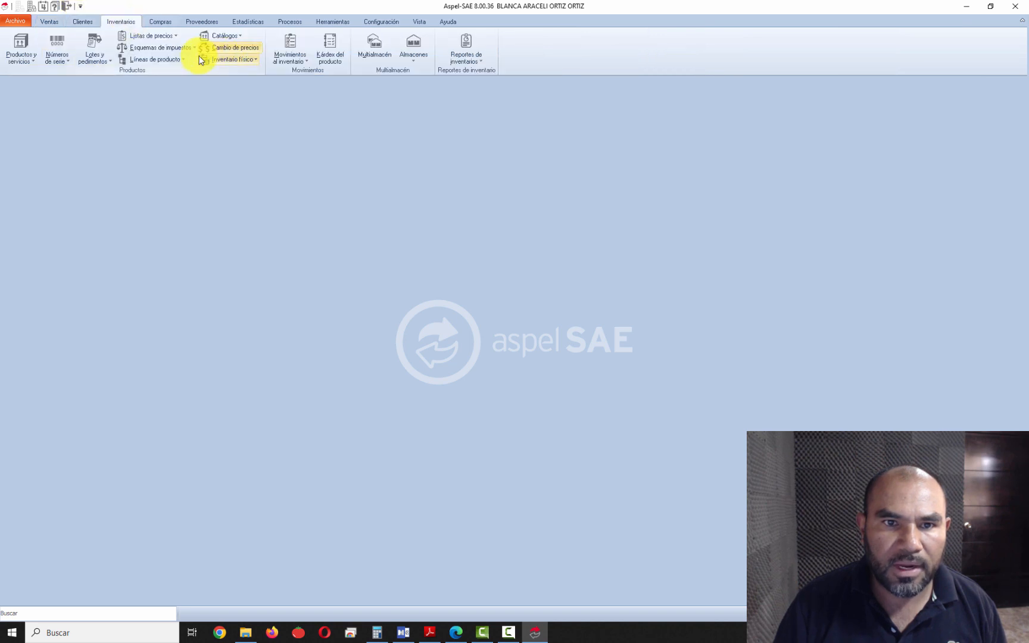
pyautogui.click(154, 47)
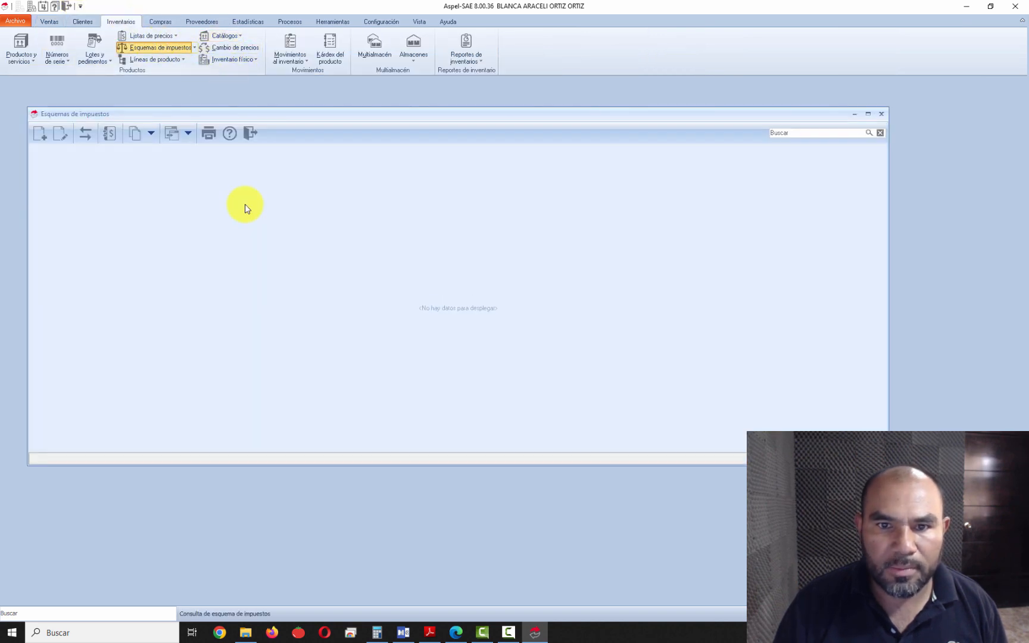
pyautogui.doubleClick(363, 113)
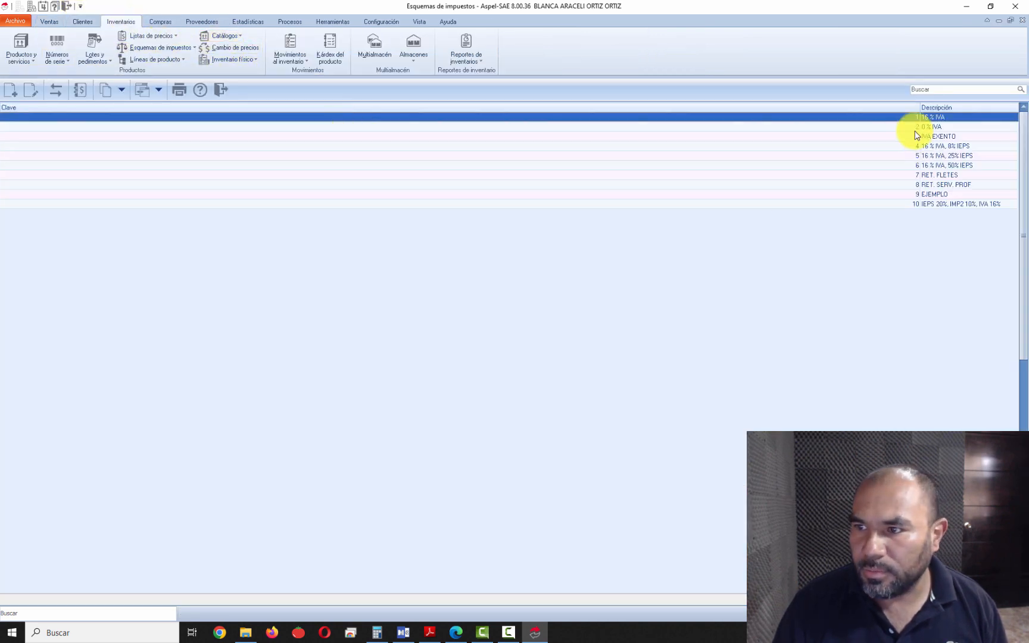
pyautogui.click(31, 89)
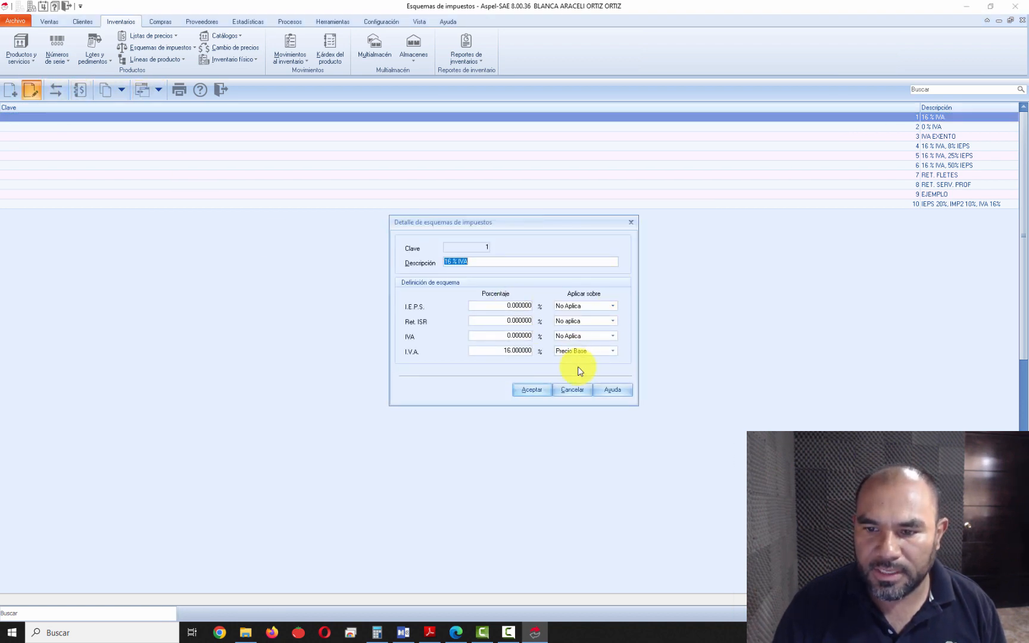
pyautogui.click(572, 390)
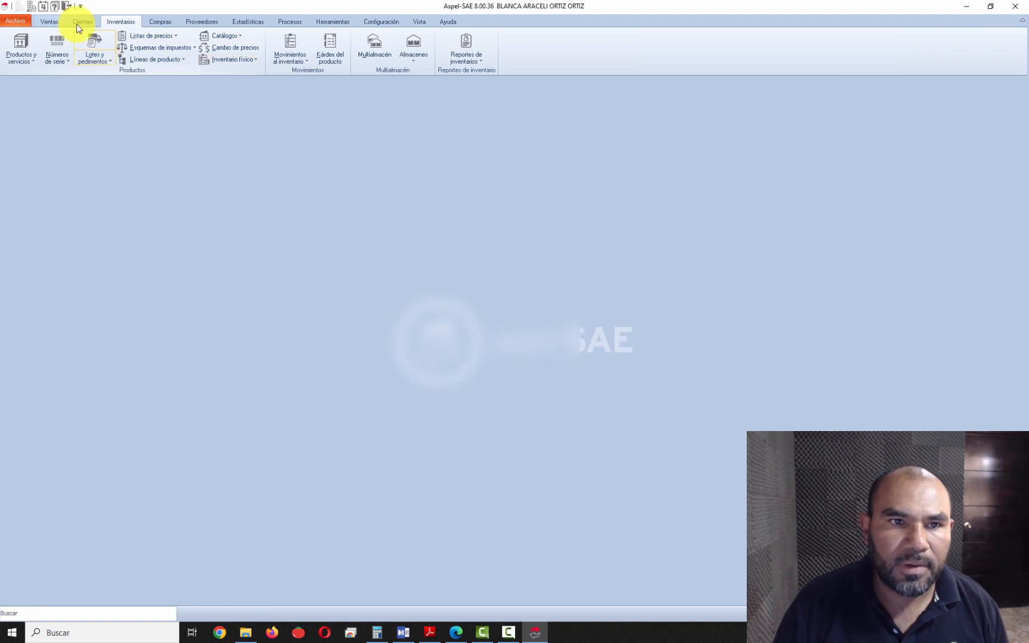
# - Find the invoiced customer by name in the customer catalogue and open their record
pyautogui.click(83, 22)
pyautogui.click(15, 45)
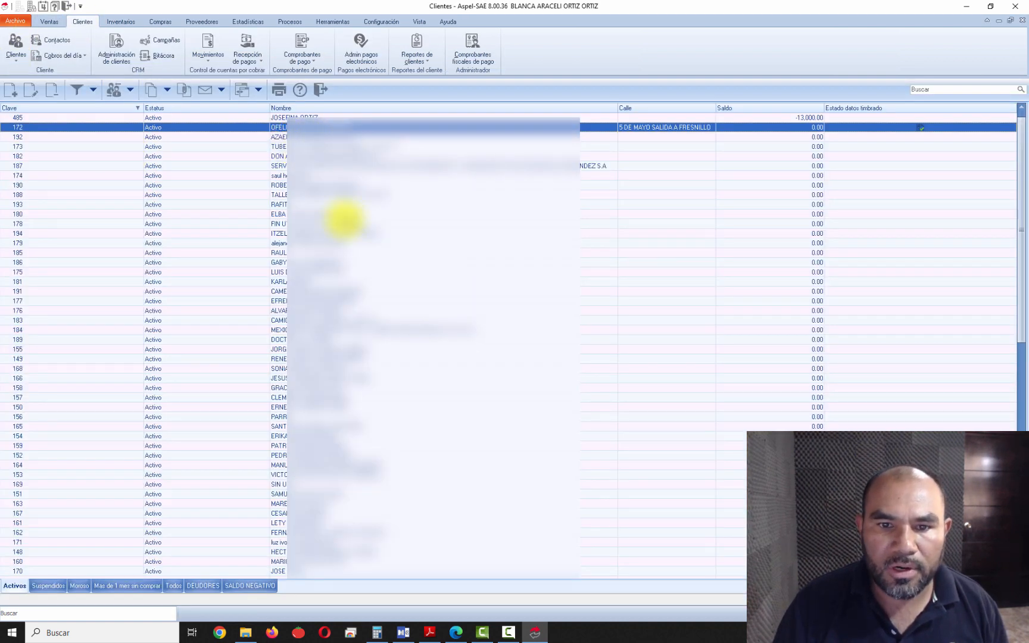
pyautogui.click(931, 89)
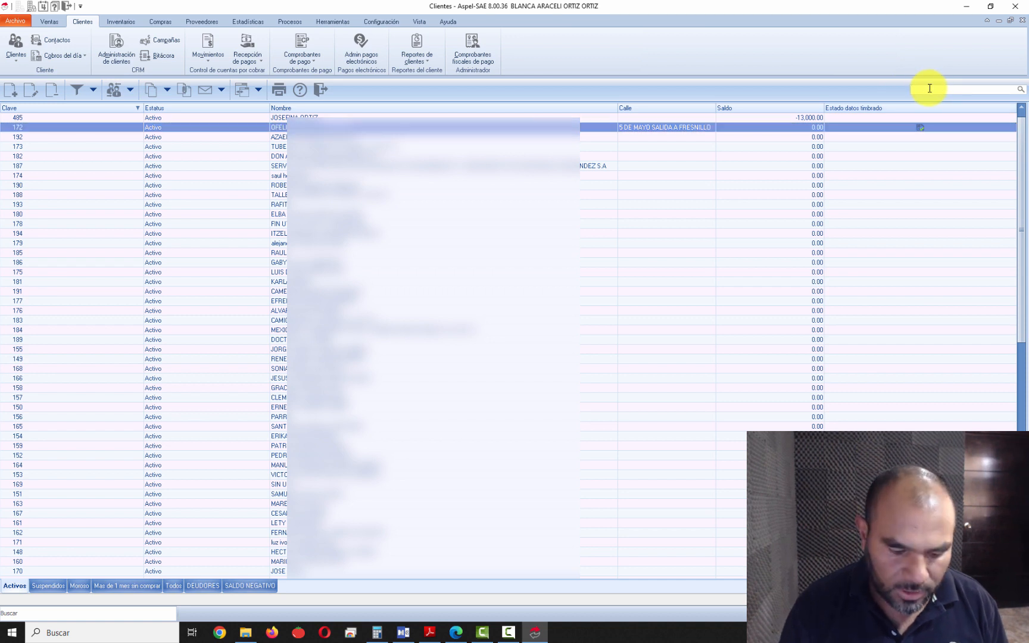
pyautogui.write('eliza')
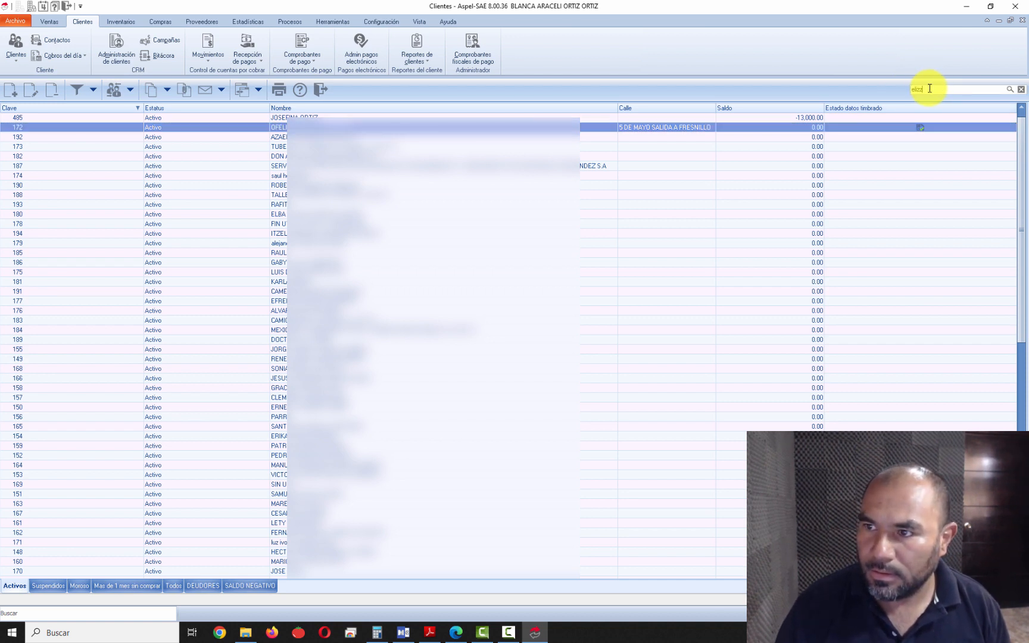
pyautogui.press('Return')
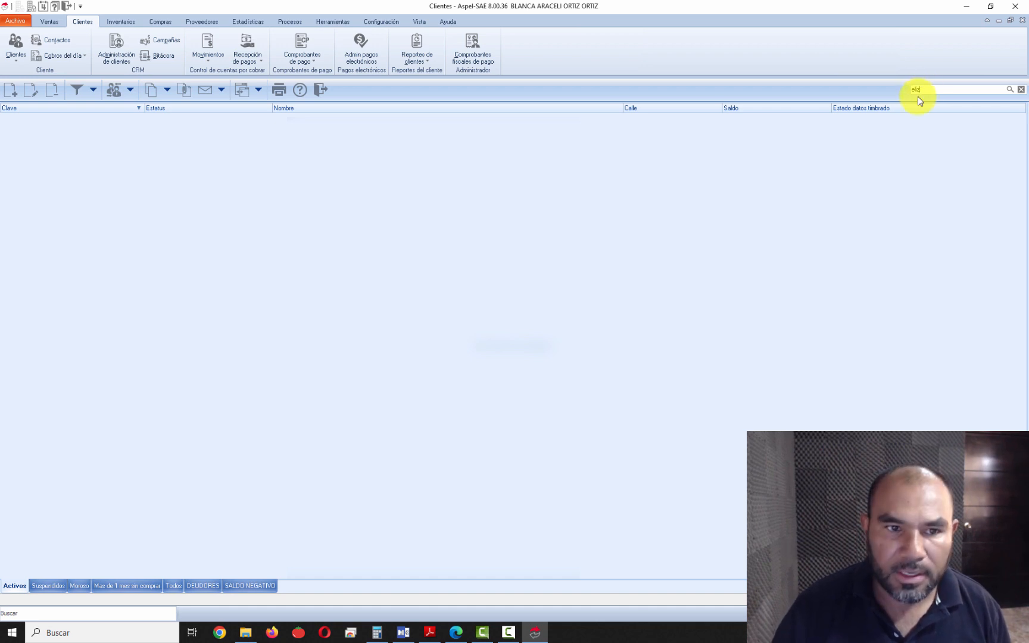
pyautogui.click(385, 147)
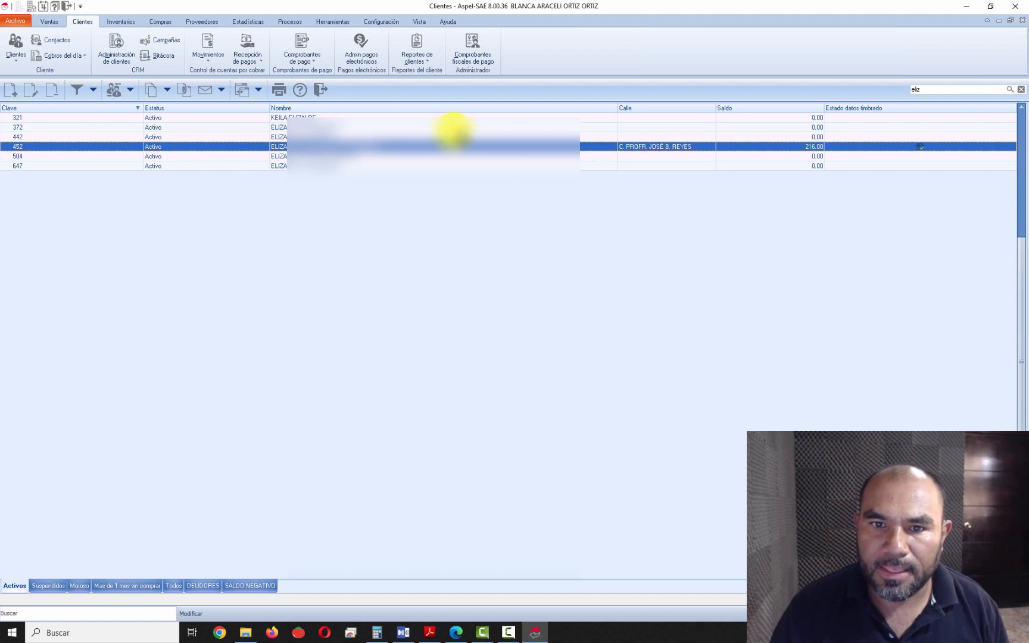
pyautogui.doubleClick(450, 146)
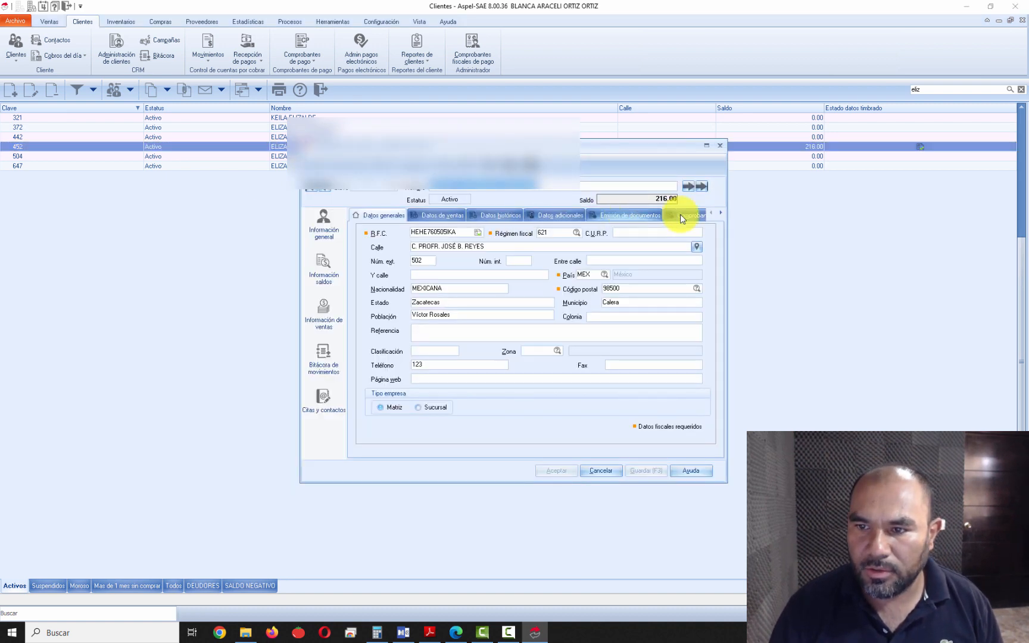
# - Activate the custom tax breakdown in the customer's Comprobantes fiscales settings and examine the options for each tax
pyautogui.click(680, 215)
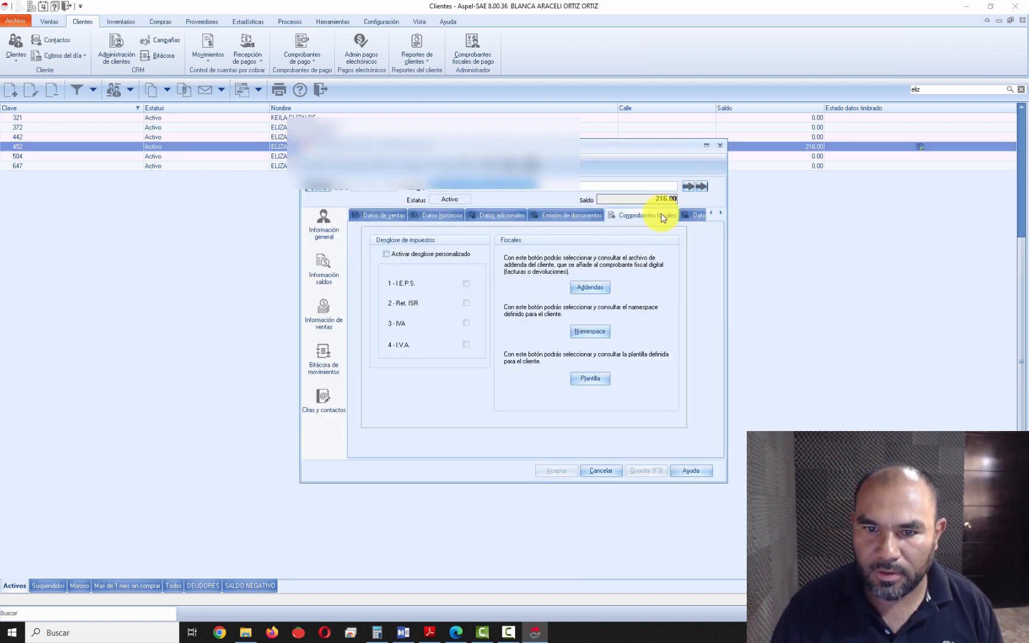
pyautogui.click(398, 255)
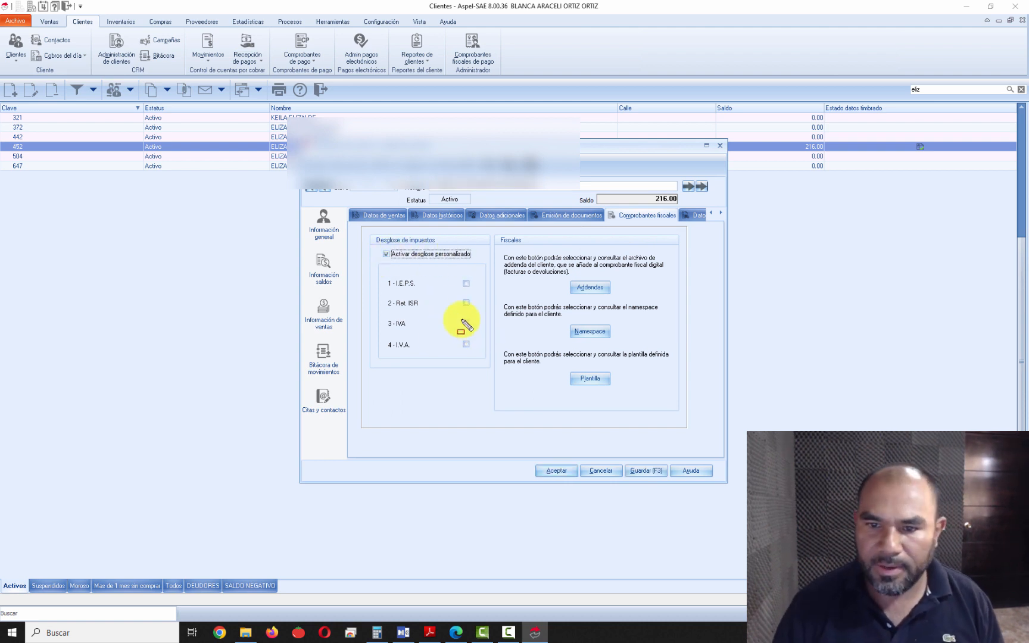
pyautogui.moveTo(455, 271)
pyautogui.mouseDown()
pyautogui.moveTo(479, 366)
pyautogui.moveTo(480, 356)
pyautogui.mouseUp()
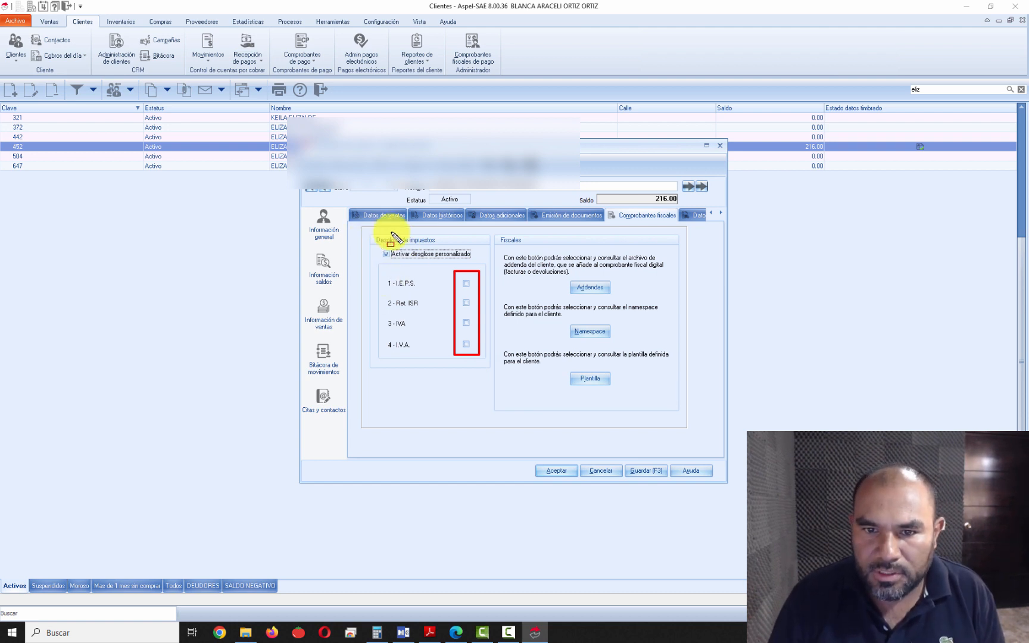
pyautogui.moveTo(364, 232); pyautogui.dragTo(499, 379)
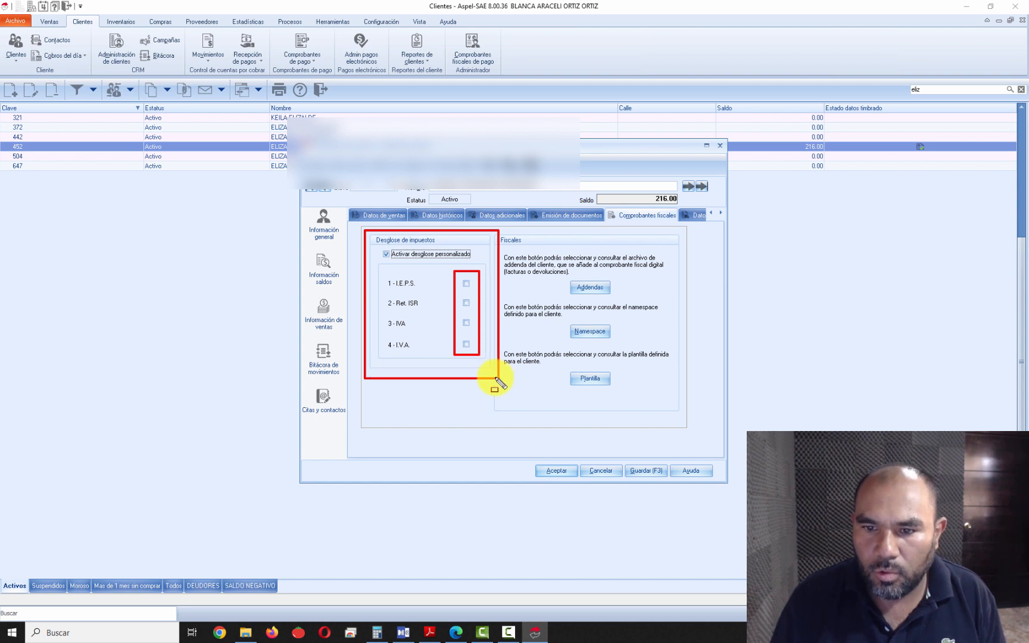